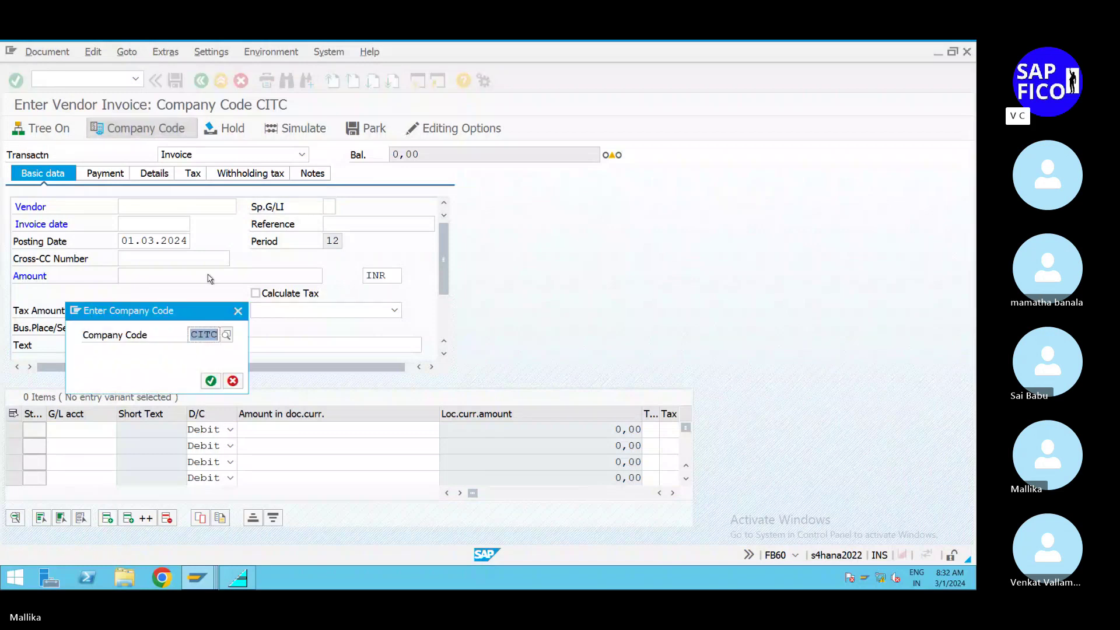
# - Set the company code for the vendor invoice to MAL2
pyautogui.write('MAL2')
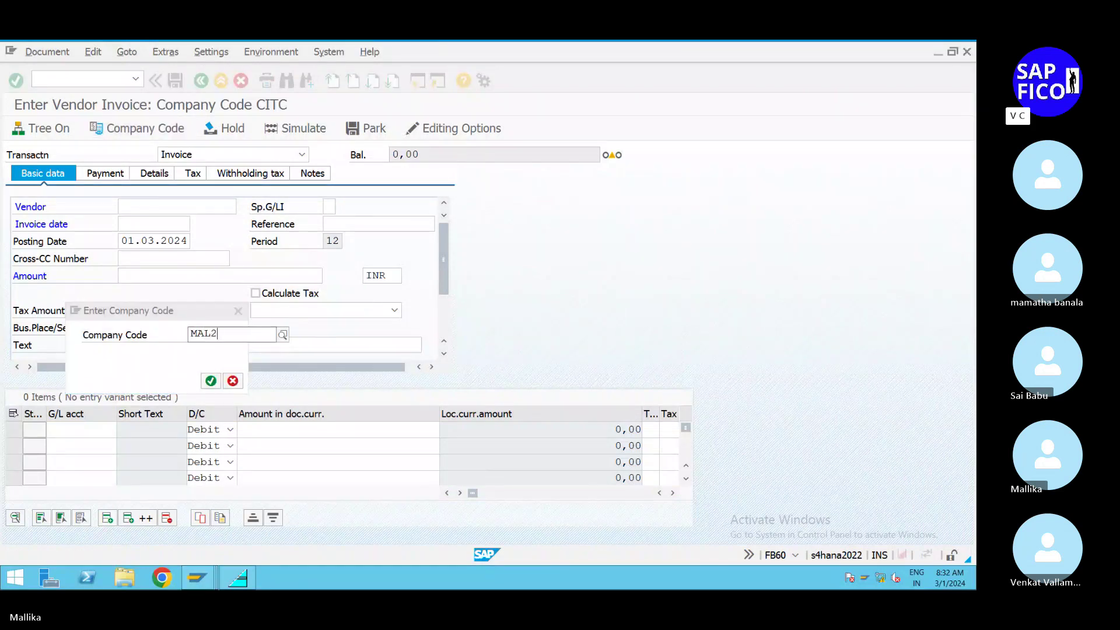
pyautogui.click(211, 381)
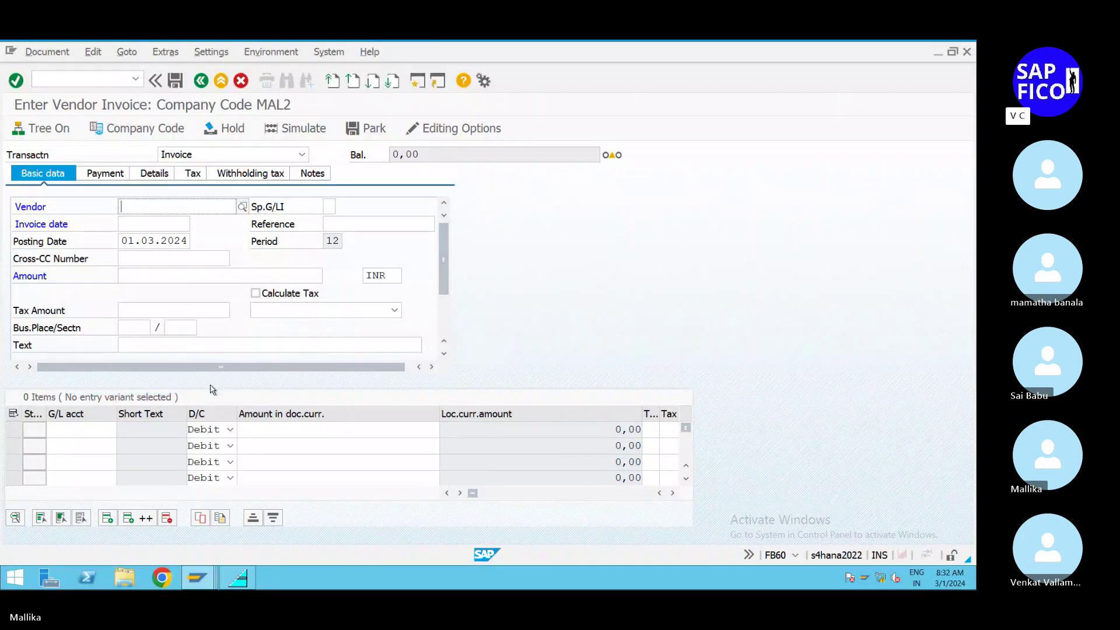
# - Switch to the Vendor Line Item Display session and start transaction OB57 there
pyautogui.moveTo(216, 580)
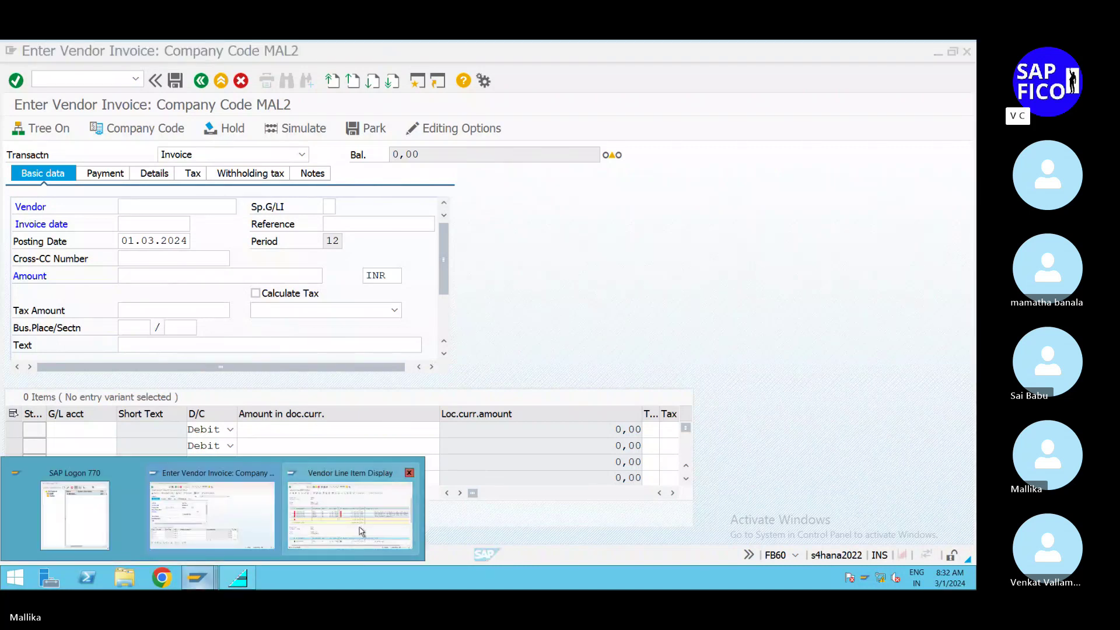
pyautogui.click(350, 507)
pyautogui.click(52, 75)
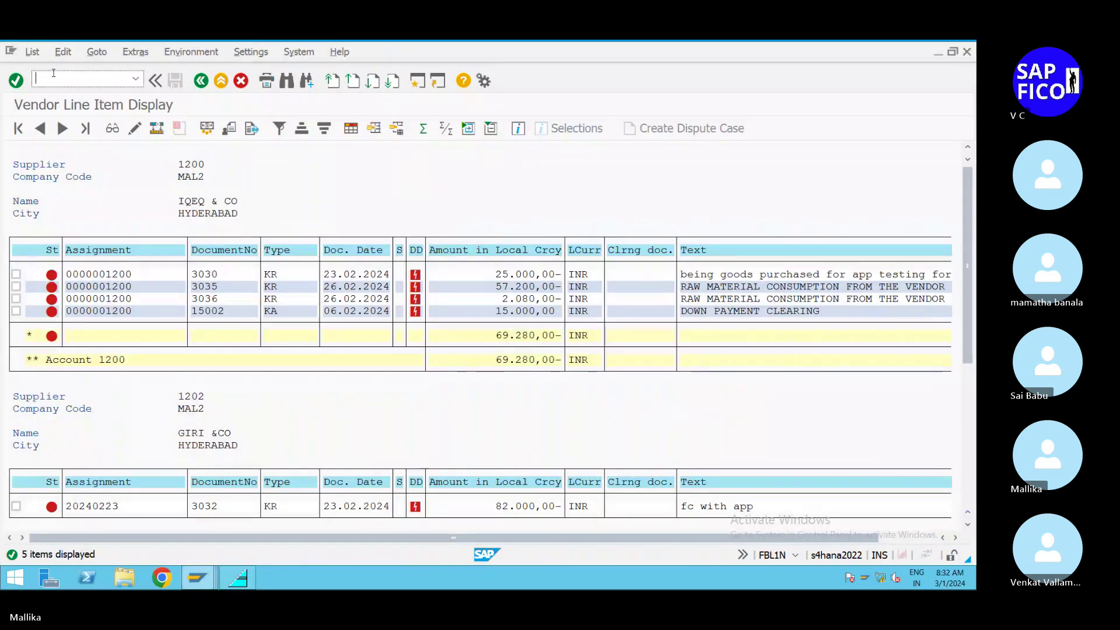
pyautogui.write('/NOB57')
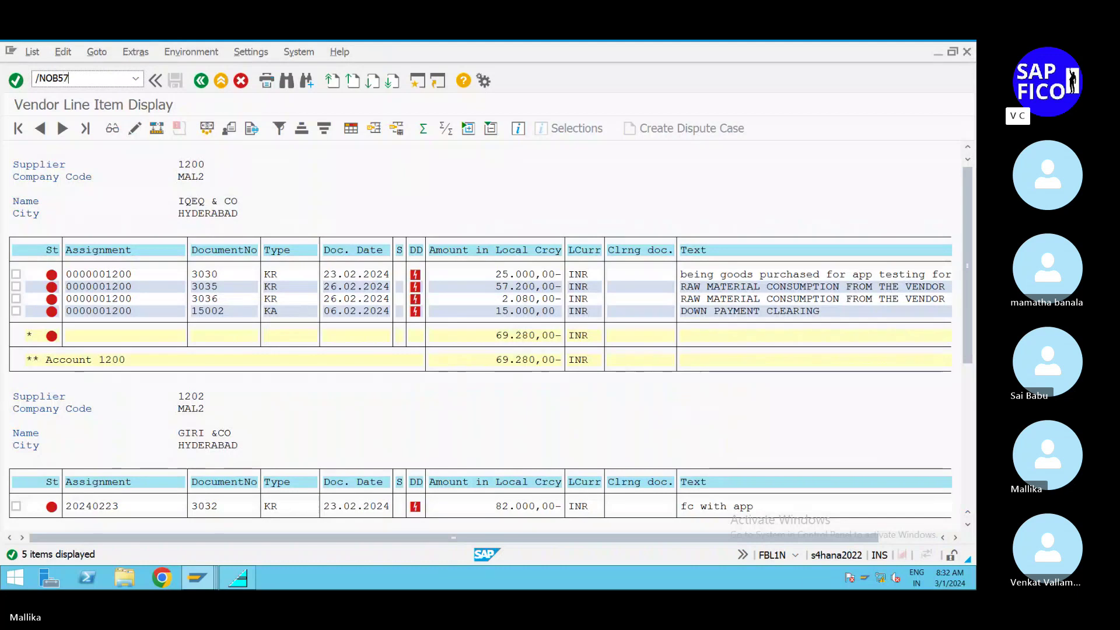
pyautogui.press('Return')
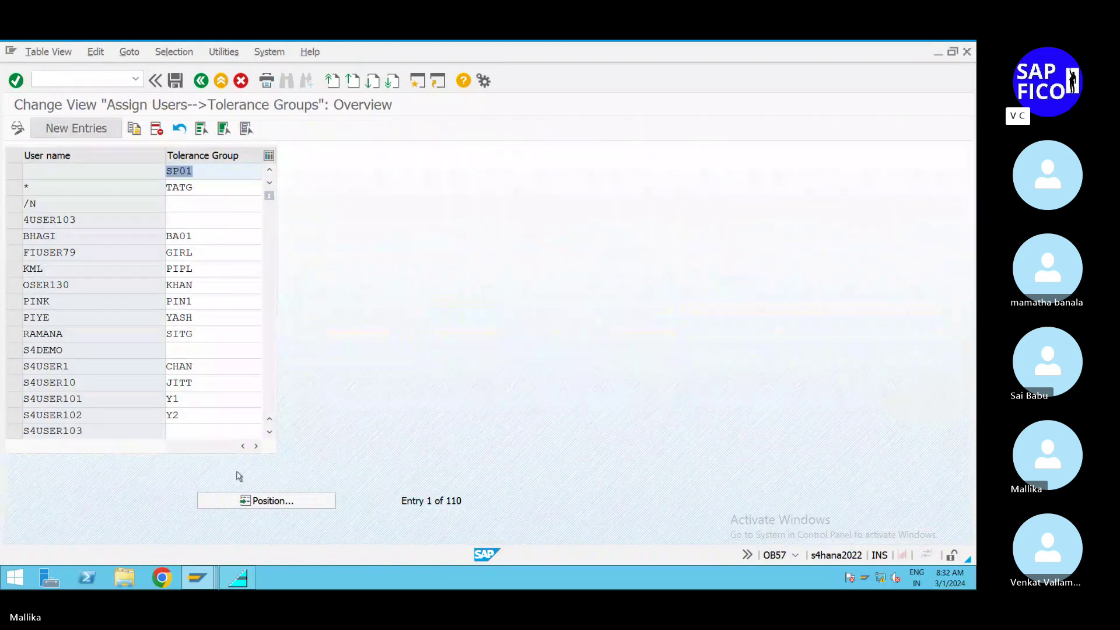
# - Clear the tolerance group of user S4USER116 and save the change under the proposed customizing request
pyautogui.click(270, 432)
pyautogui.click(270, 432)
pyautogui.click(270, 433)
pyautogui.click(270, 432)
pyautogui.click(269, 432)
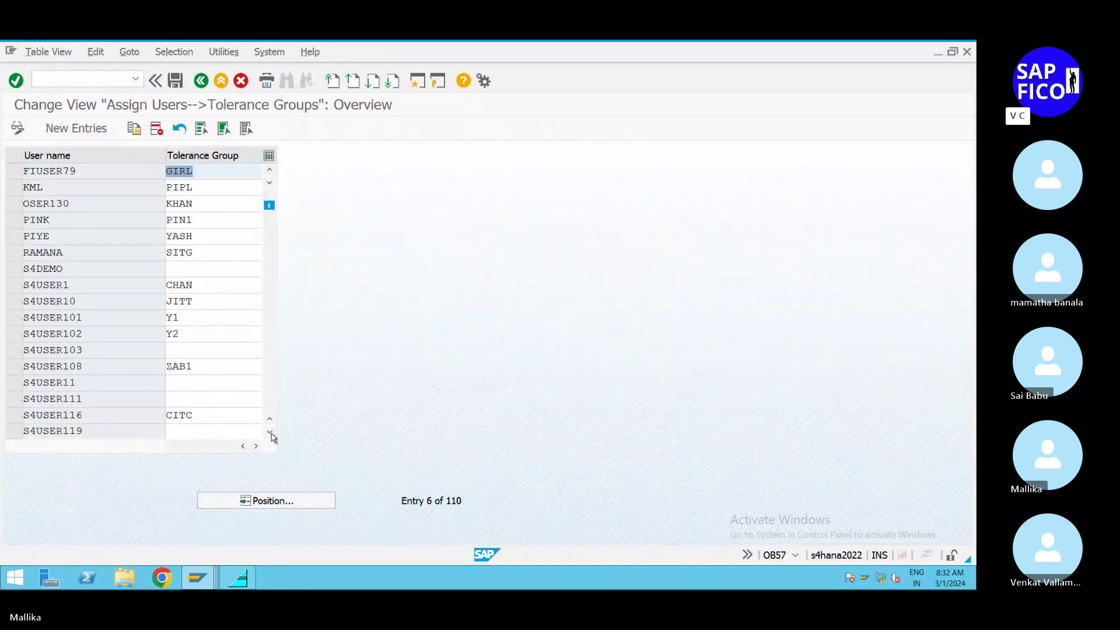
pyautogui.click(270, 432)
pyautogui.moveTo(200, 400); pyautogui.dragTo(1, 382)
pyautogui.press('Delete')
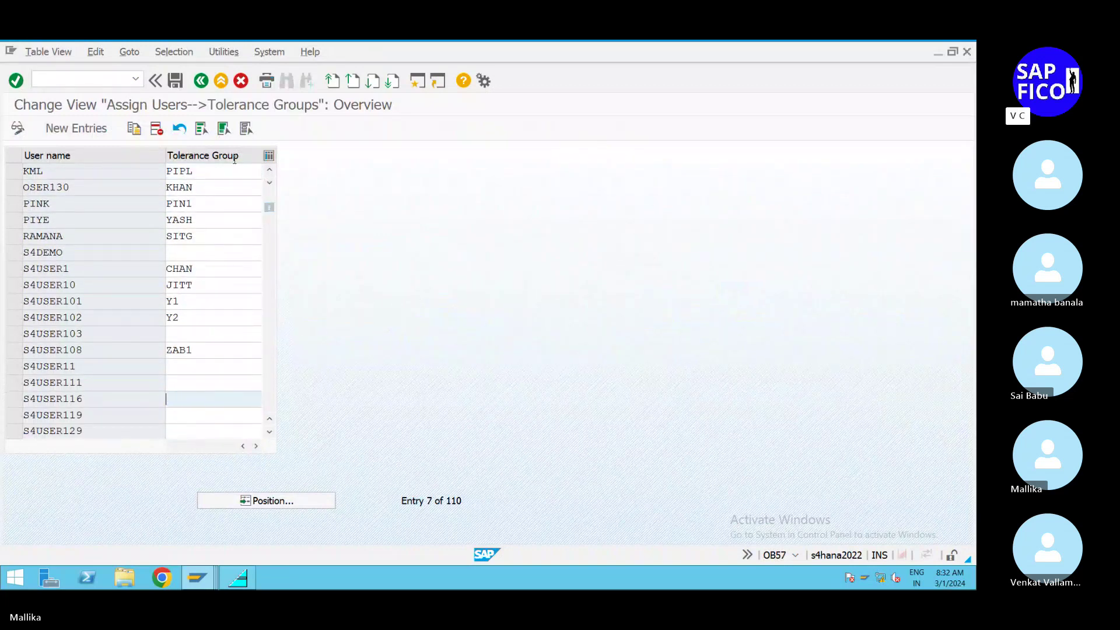
pyautogui.click(175, 81)
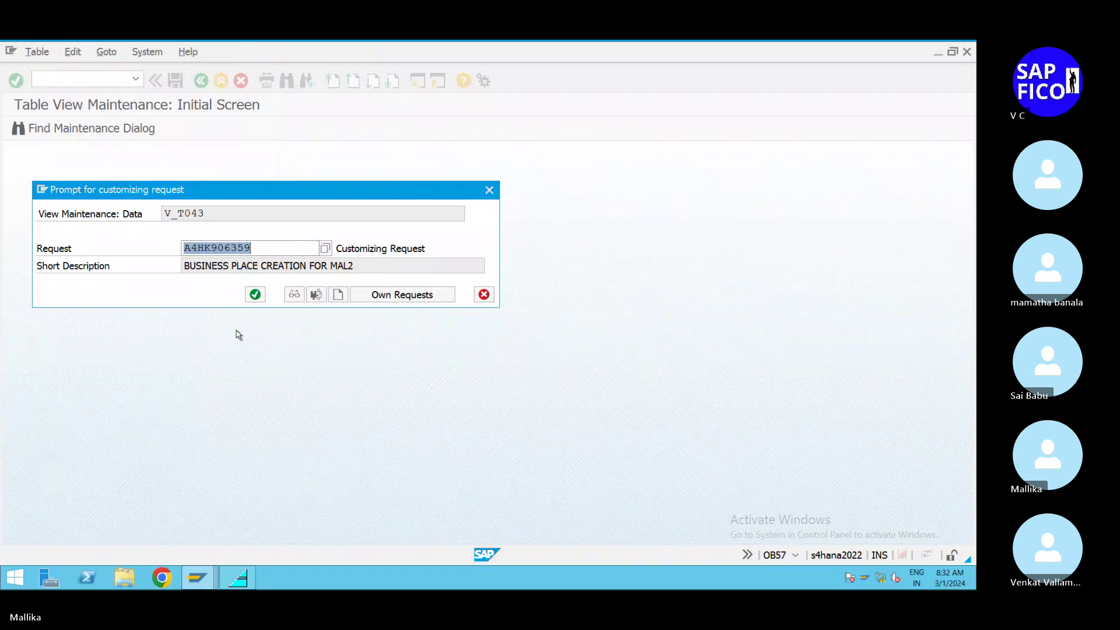
pyautogui.click(255, 296)
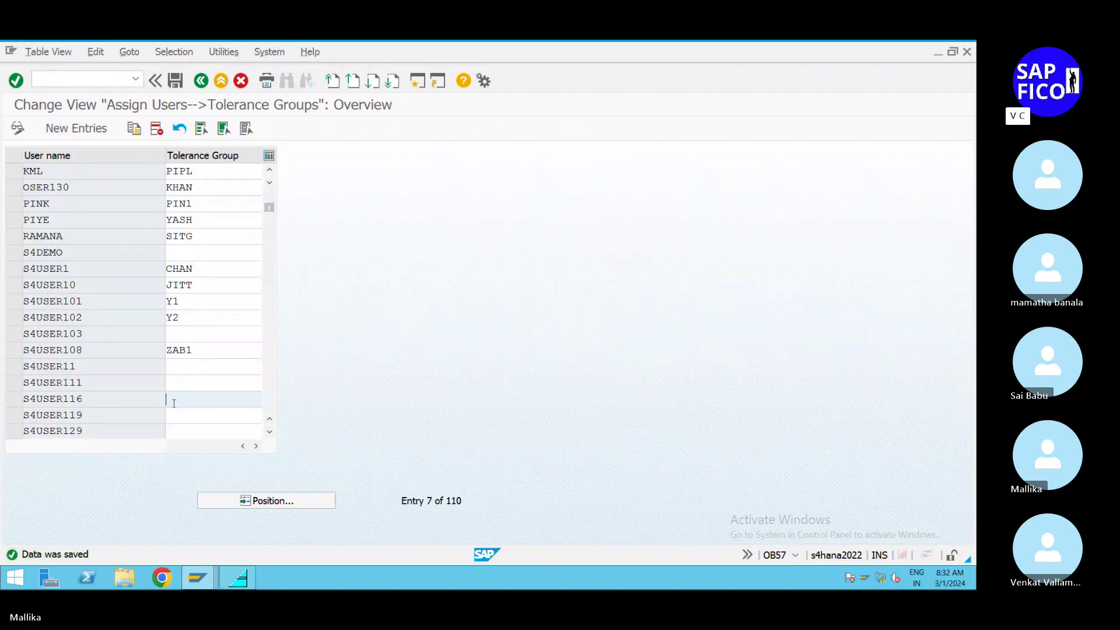
# - Assign tolerance group MATG to user S4USER116 and save the assignment
pyautogui.write('MATG')
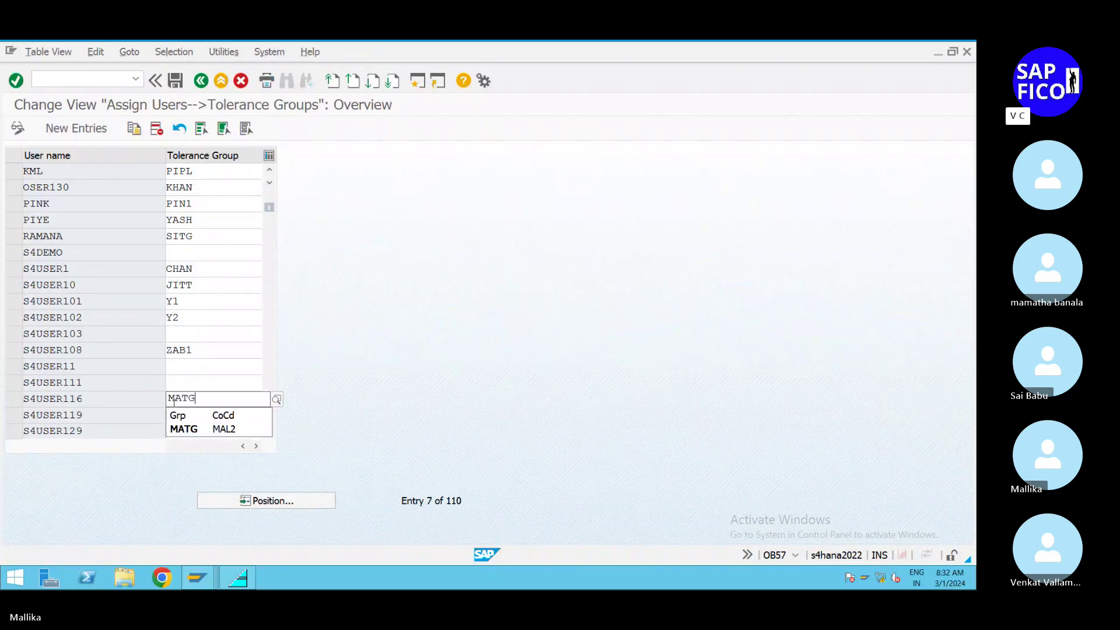
pyautogui.press('Return')
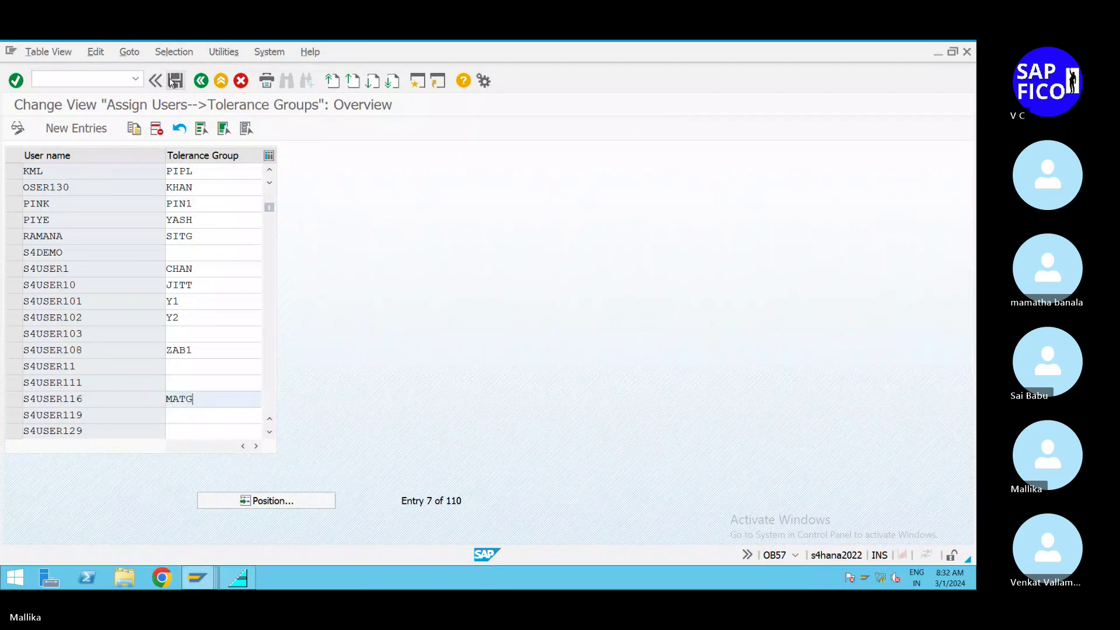
pyautogui.click(175, 80)
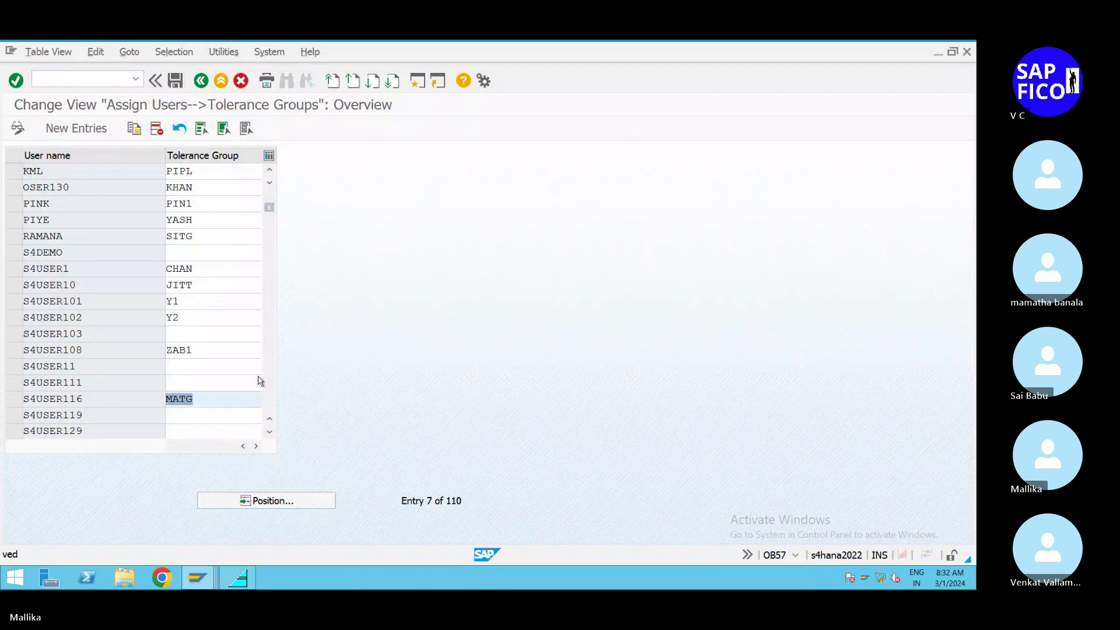
# - Return to the vendor invoice session and pick vendor IQEQ & CO from the supplier search
pyautogui.click(198, 577)
pyautogui.click(246, 538)
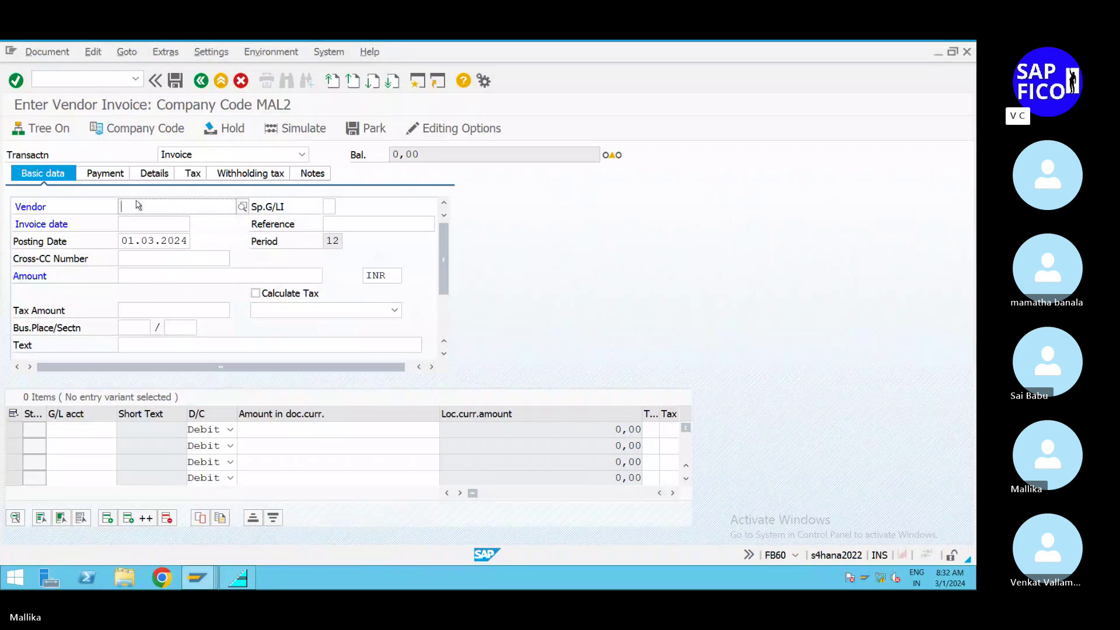
pyautogui.click(242, 207)
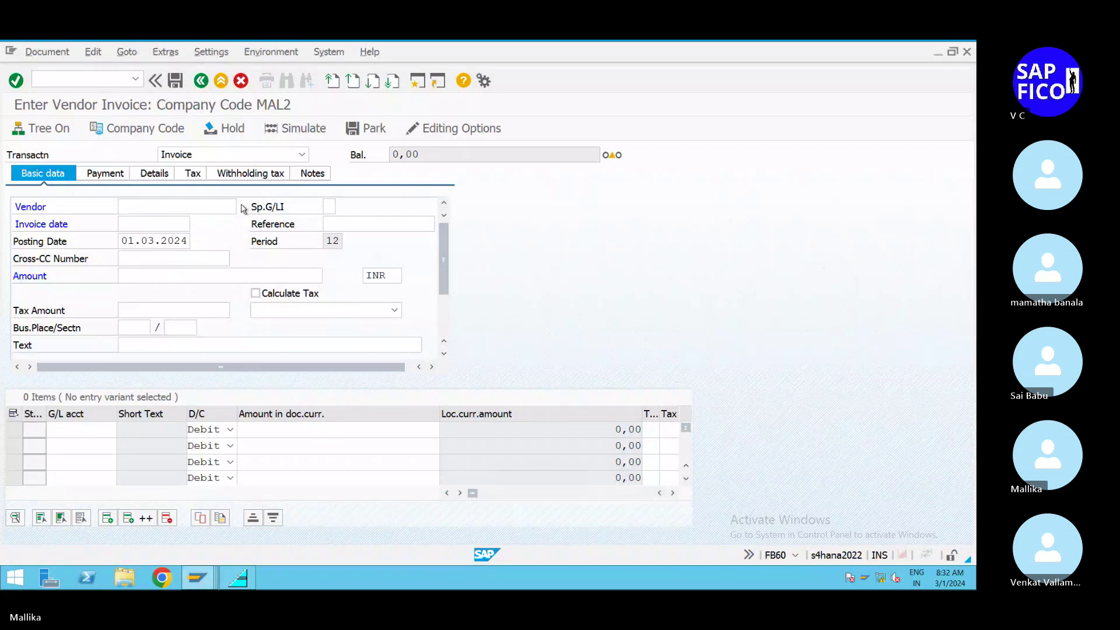
pyautogui.click(739, 550)
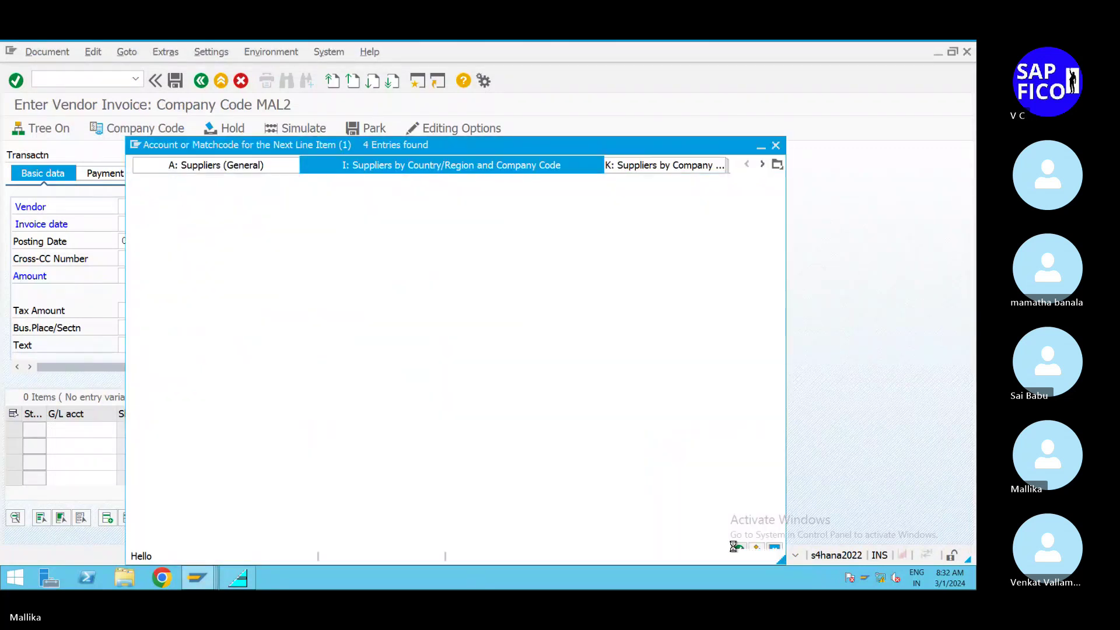
pyautogui.doubleClick(220, 168)
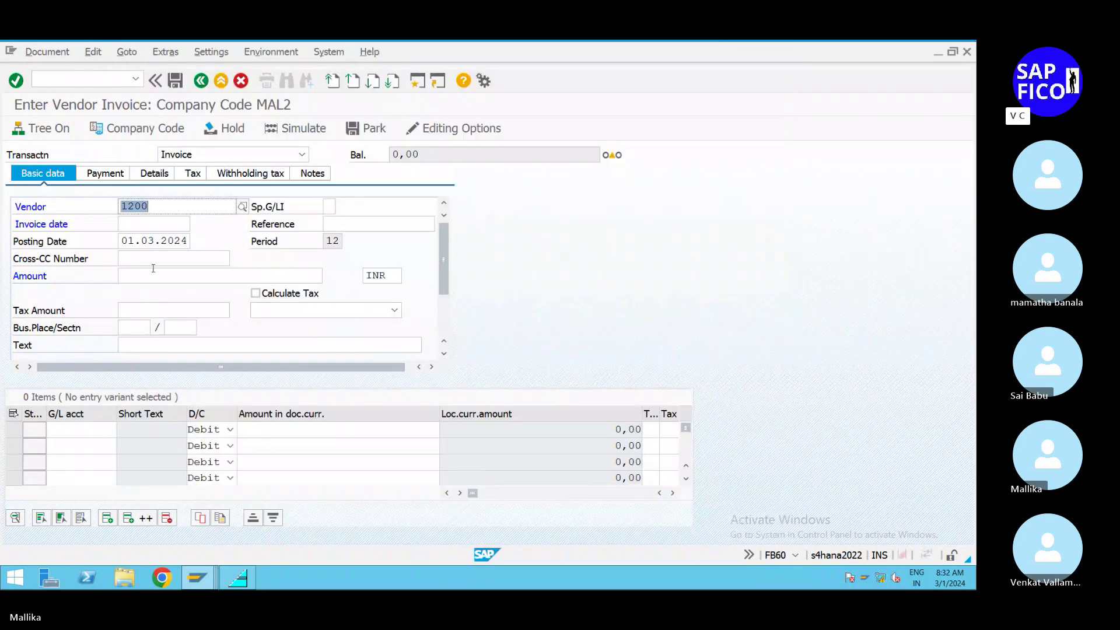
# - Set the invoice date to 01.03.2024 and the invoice amount to 50000 INR
pyautogui.click(196, 223)
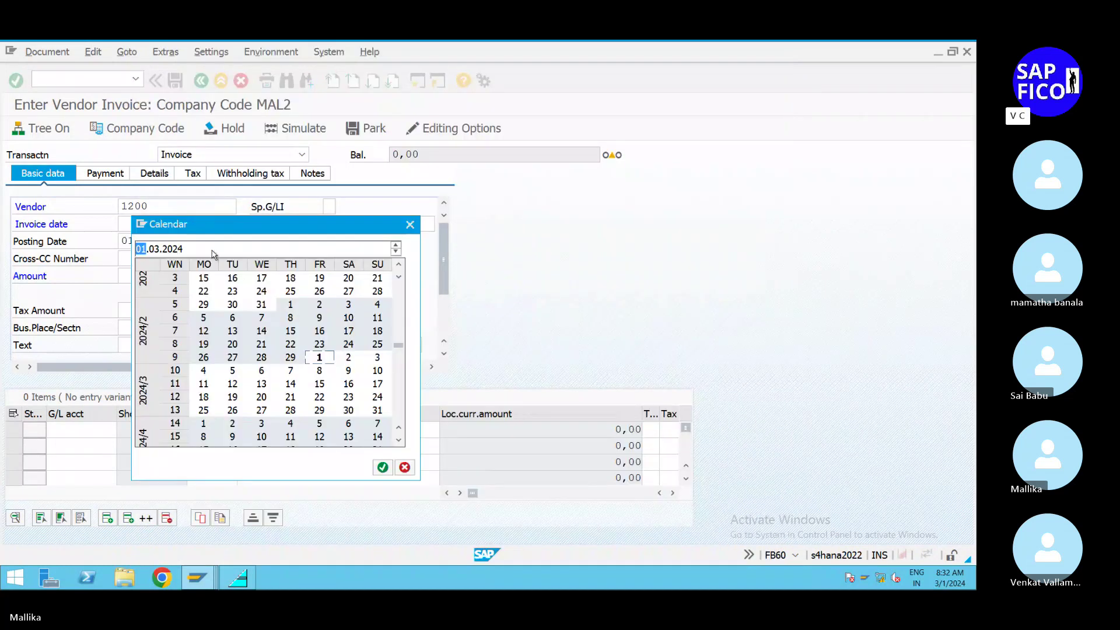
pyautogui.doubleClick(316, 358)
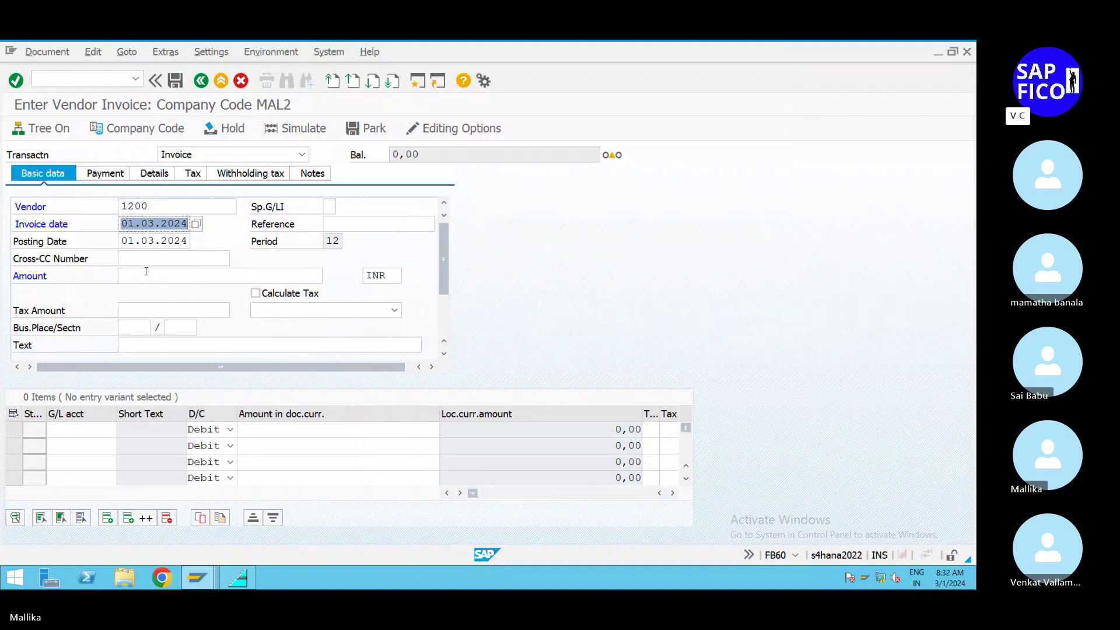
pyautogui.click(143, 273)
pyautogui.click(143, 272)
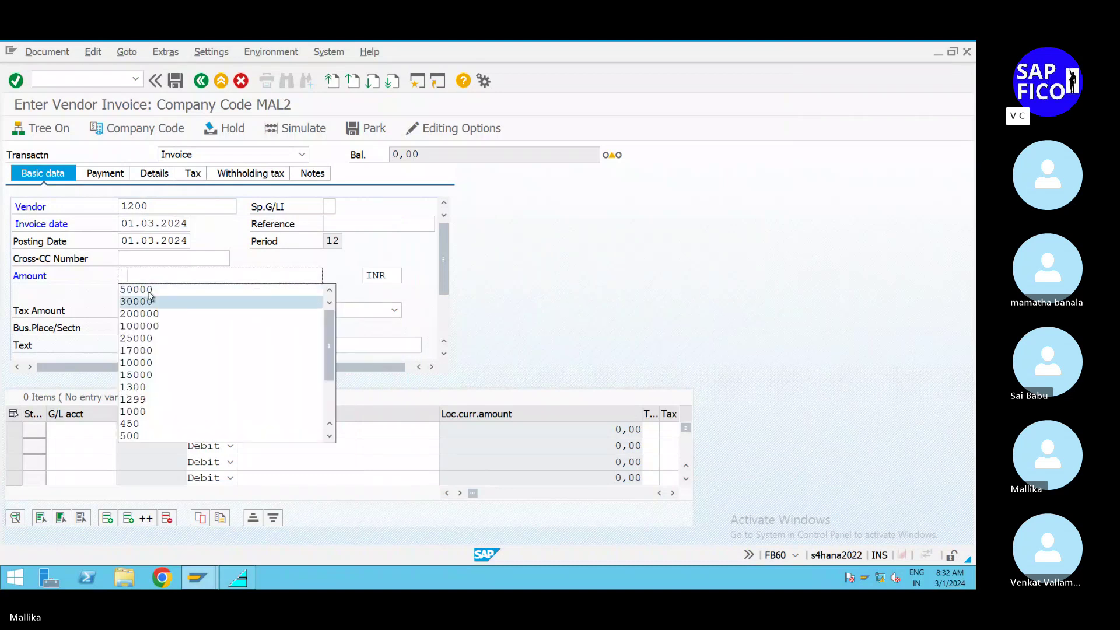
pyautogui.click(160, 301)
# - Enter the text RENT INVOICE POSTING and the reference 01 in the invoice's basic data
pyautogui.click(143, 345)
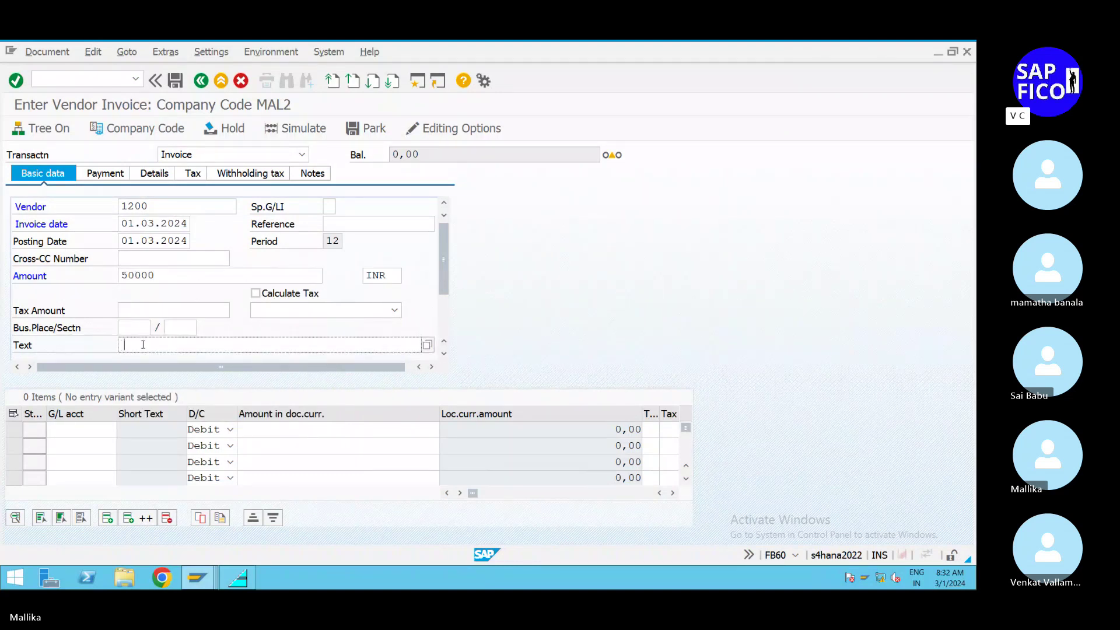
pyautogui.click(143, 345)
pyautogui.click(144, 369)
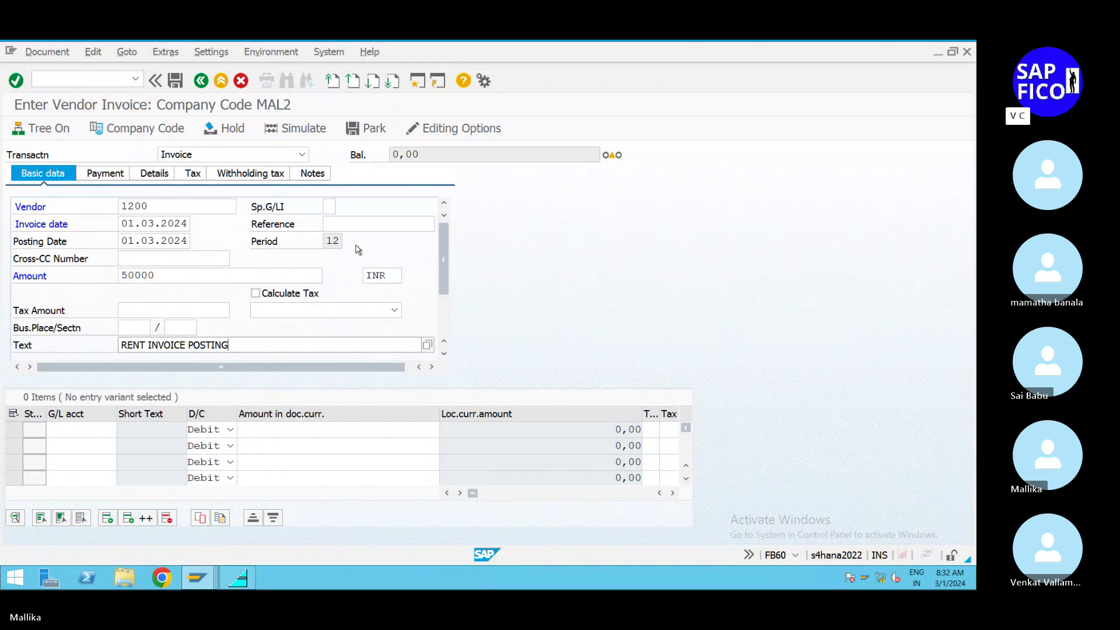
pyautogui.click(343, 225)
pyautogui.write('01')
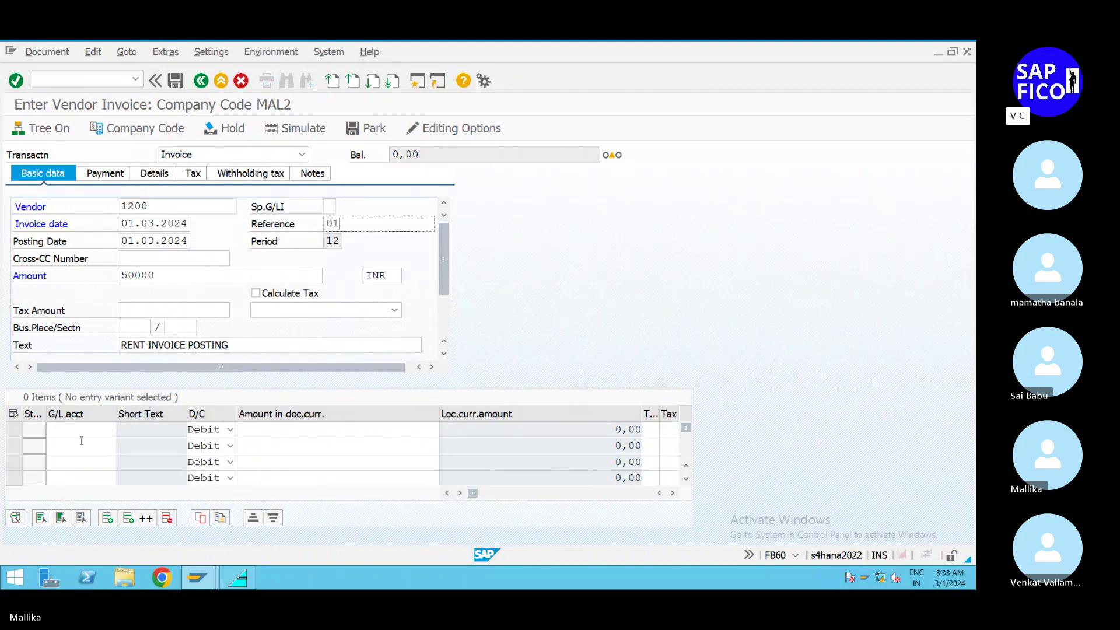
# - Look up the G/L accounts and choose RENT ACCOUNT for the first line item
pyautogui.click(90, 436)
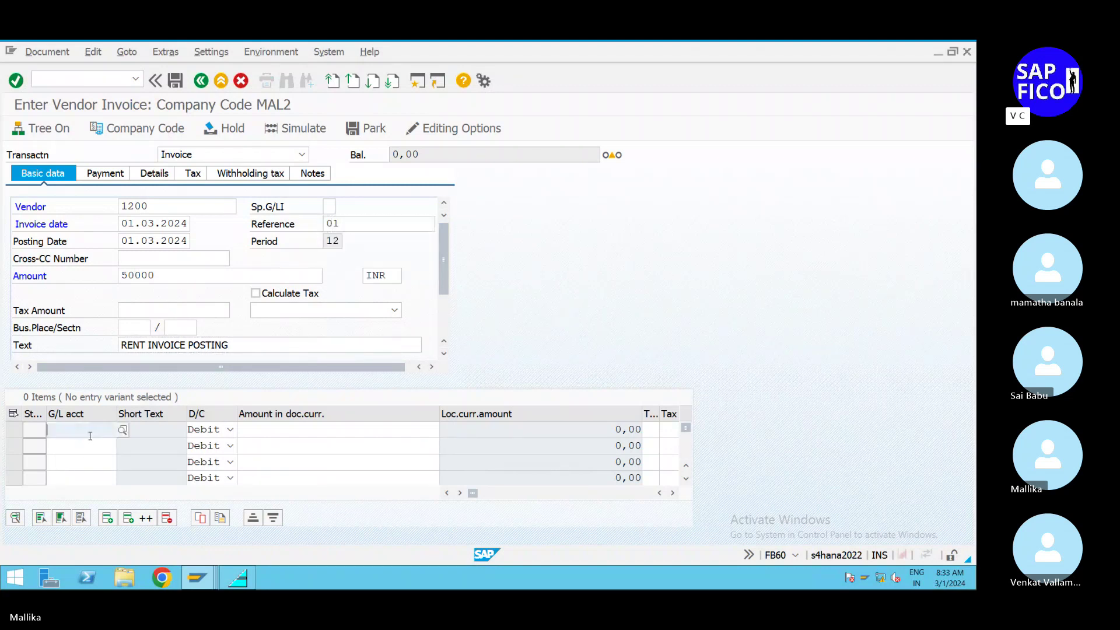
pyautogui.click(122, 430)
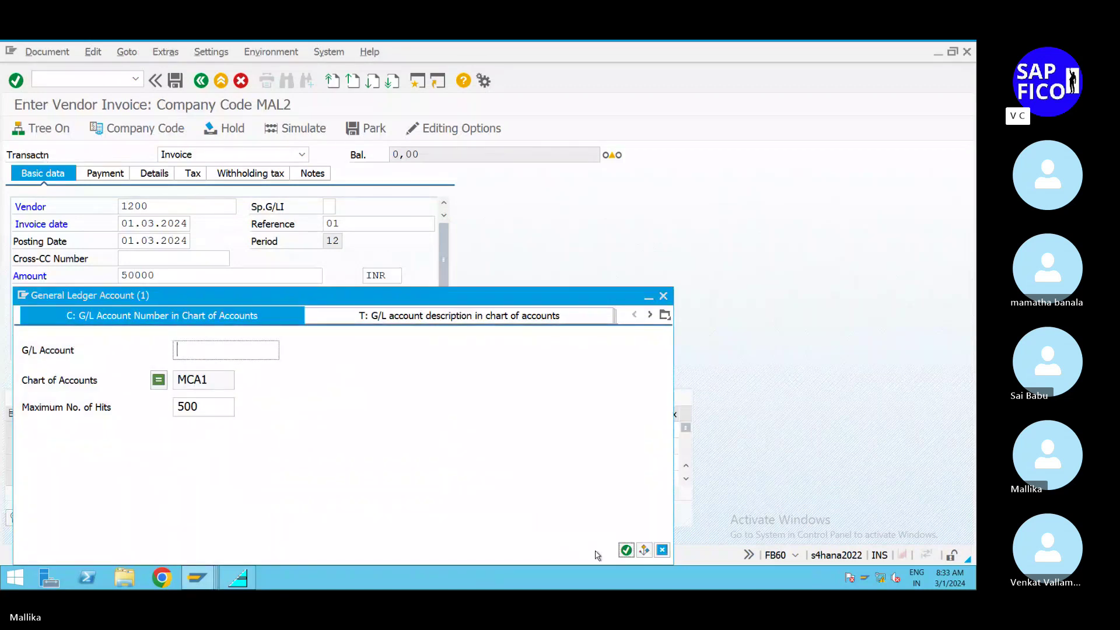
pyautogui.click(626, 551)
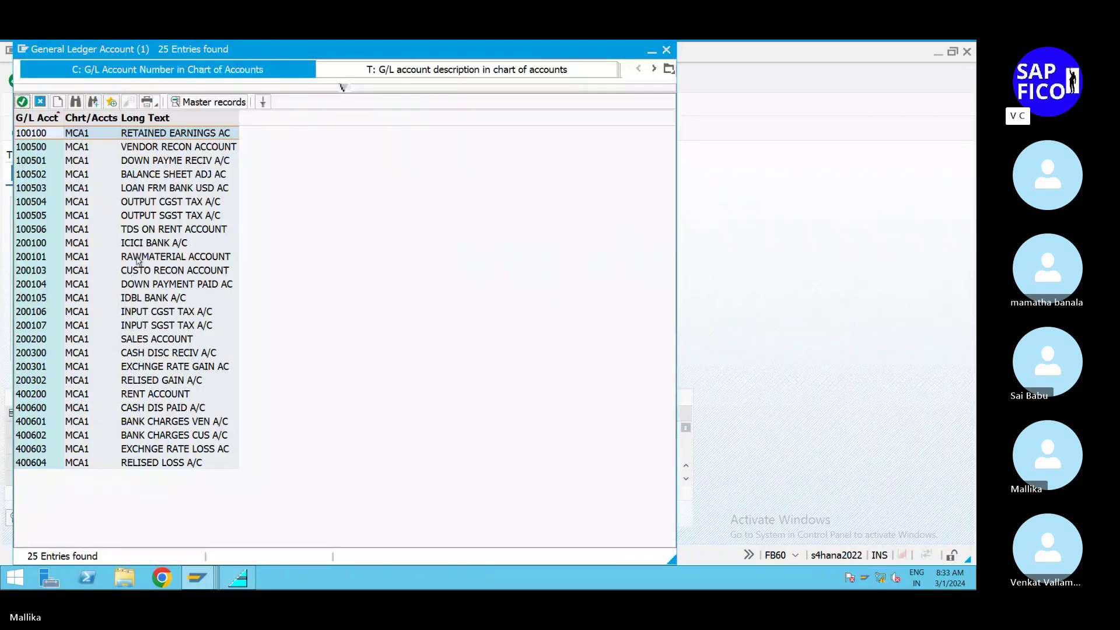
pyautogui.click(144, 395)
pyautogui.doubleClick(144, 395)
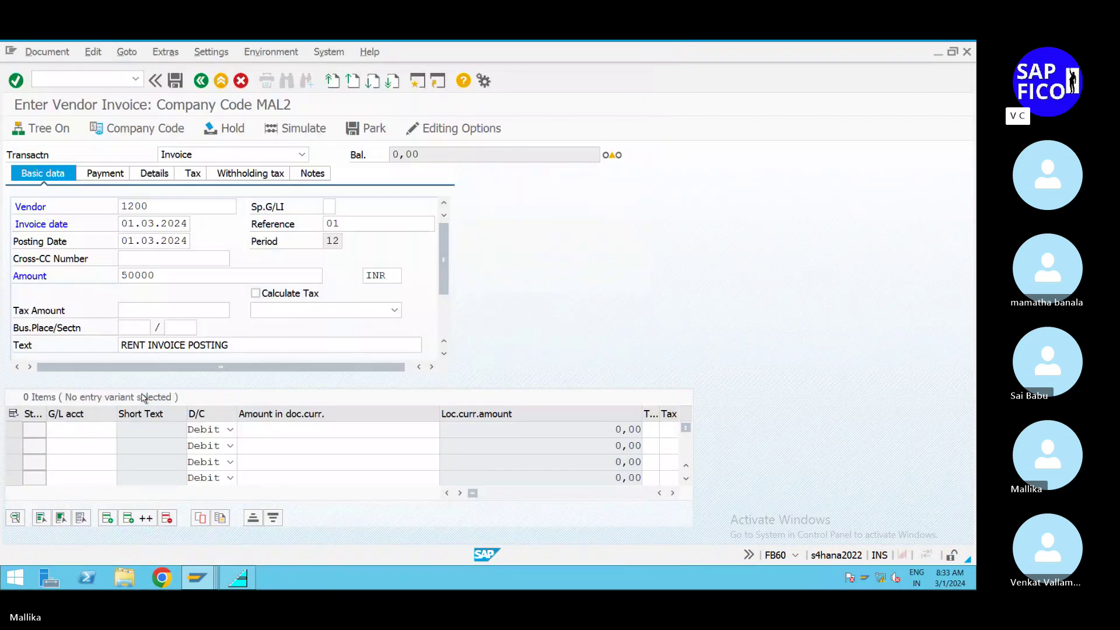
# - Try to enter the rent line item as a Debit with * as its amount in document currency
pyautogui.click(231, 430)
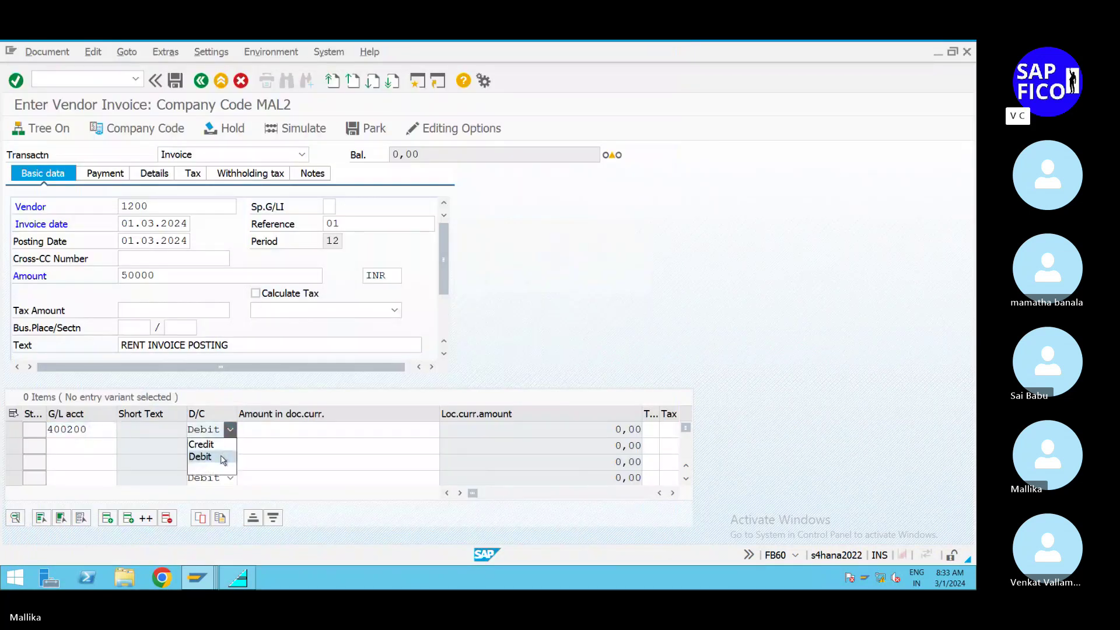
pyautogui.click(223, 458)
pyautogui.click(270, 433)
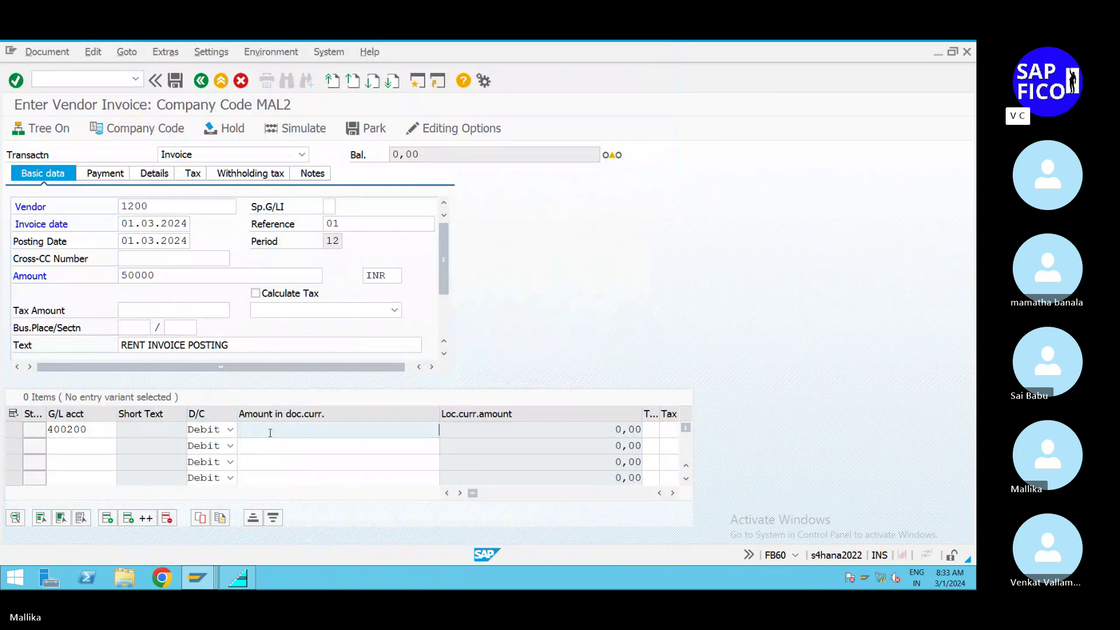
pyautogui.write('*')
pyautogui.press('Return')
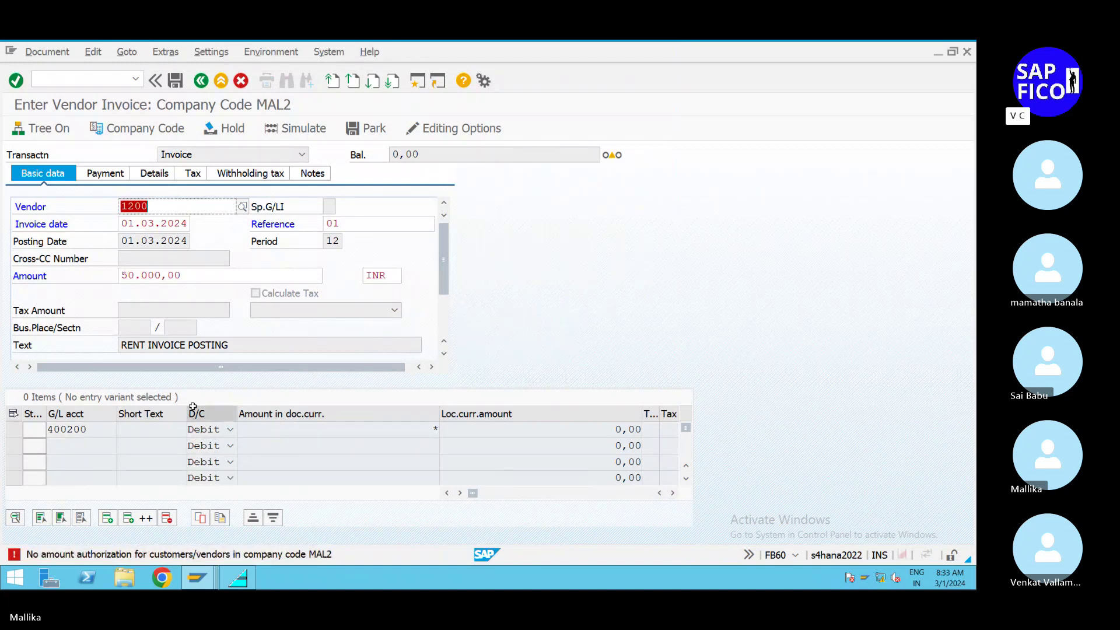
# - Go back to the tolerance group assignments session and save the MATG entry of S4USER116 again
pyautogui.moveTo(215, 578)
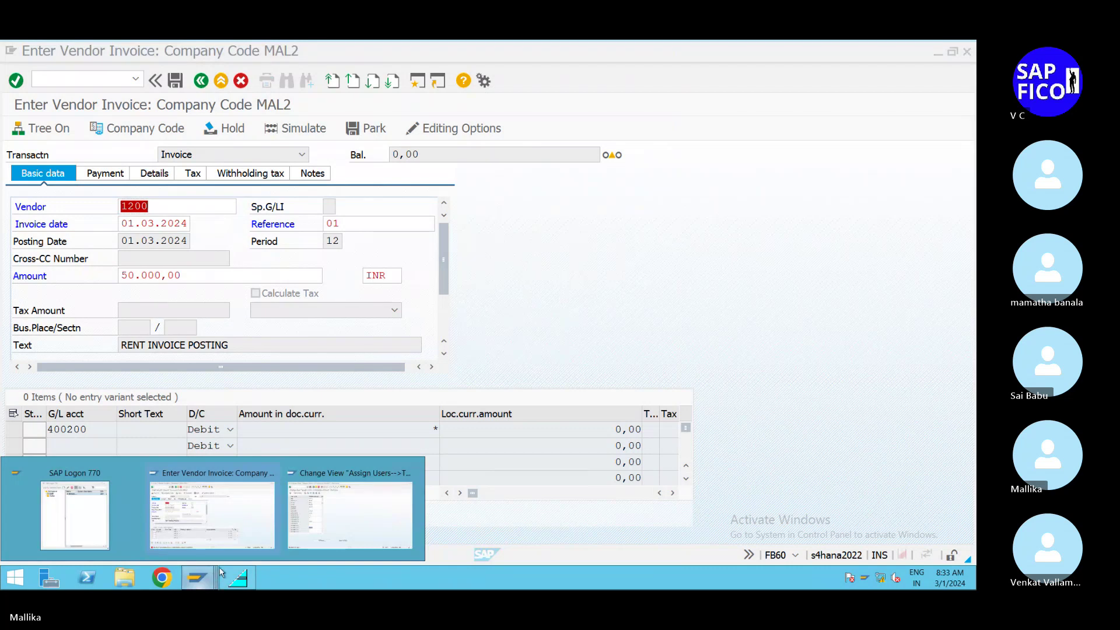
pyautogui.click(298, 534)
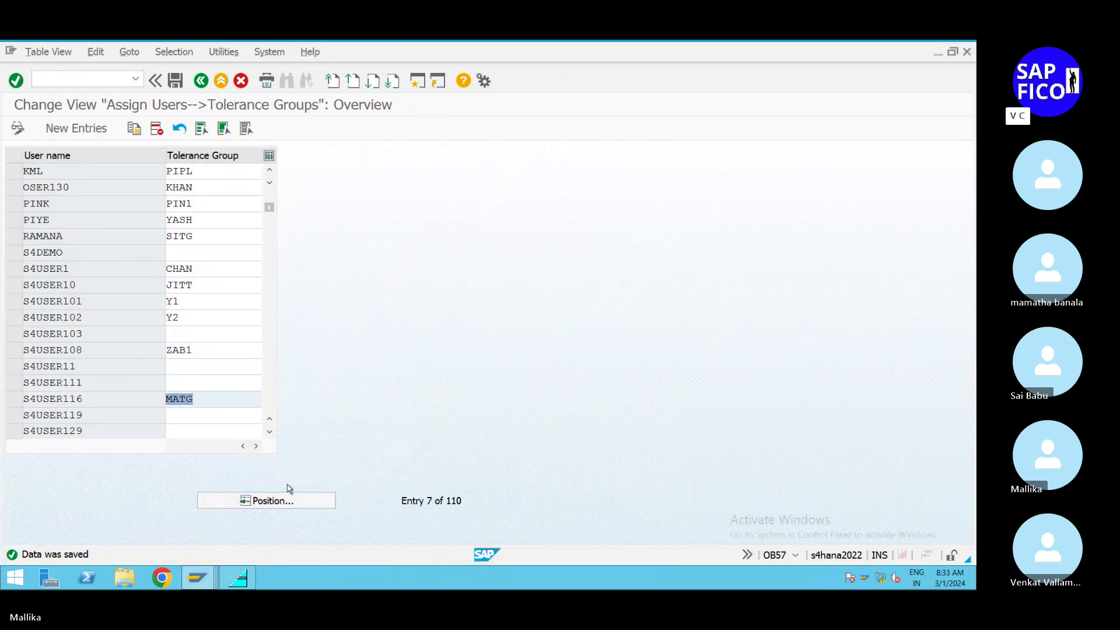
pyautogui.click(209, 403)
pyautogui.click(175, 81)
# - Return to the vendor invoice session and restart transaction FB60 with a blank invoice
pyautogui.click(204, 581)
pyautogui.click(245, 531)
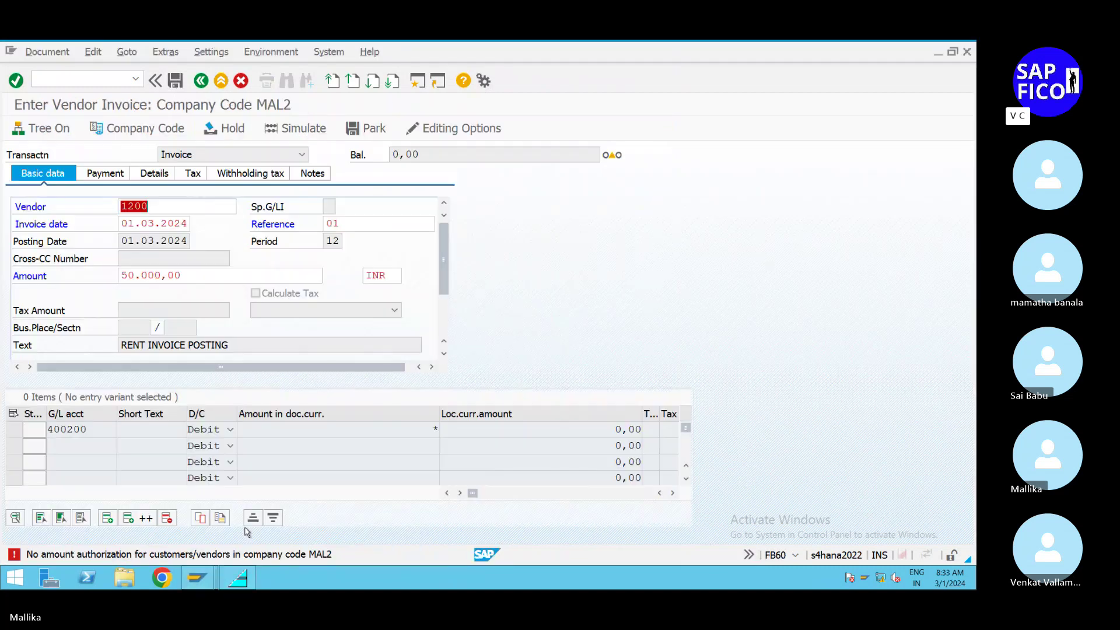
pyautogui.click(47, 74)
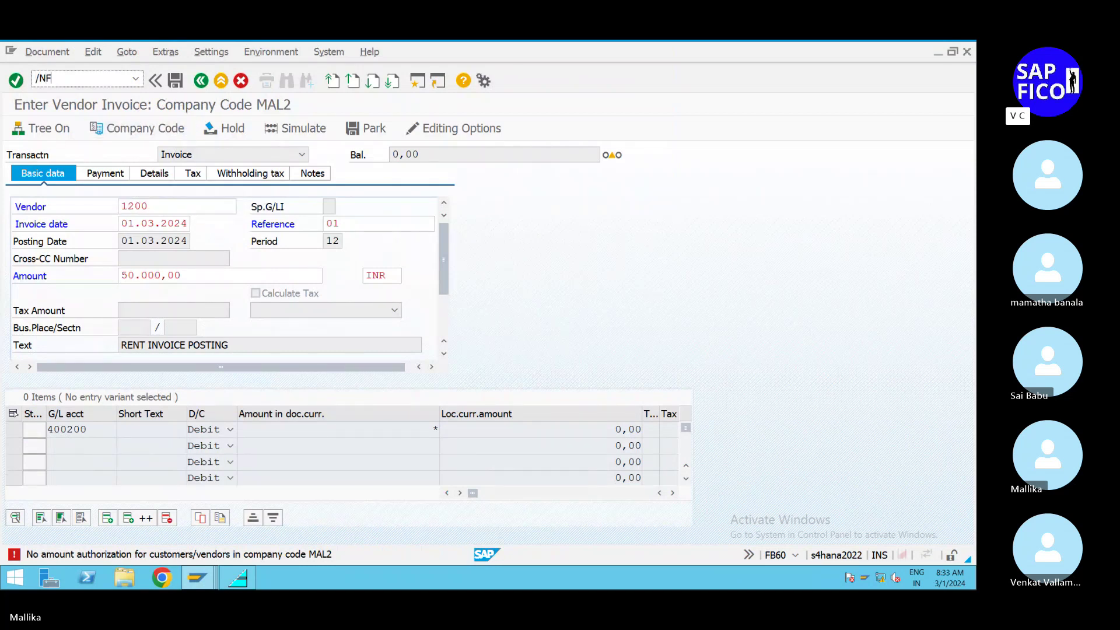
pyautogui.write('/NFB60')
pyautogui.press('Return')
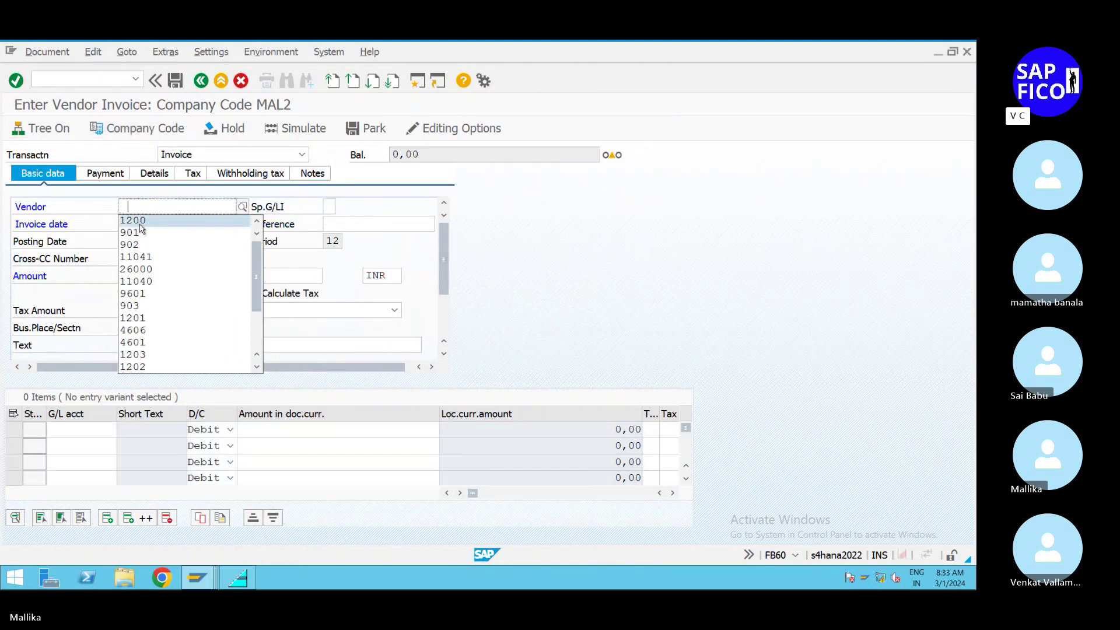
# - Fill in the invoice basic data with vendor 1200, invoice date 01.03.2024 and an amount of 50000 INR
pyautogui.click(140, 216)
pyautogui.click(132, 226)
pyautogui.click(132, 237)
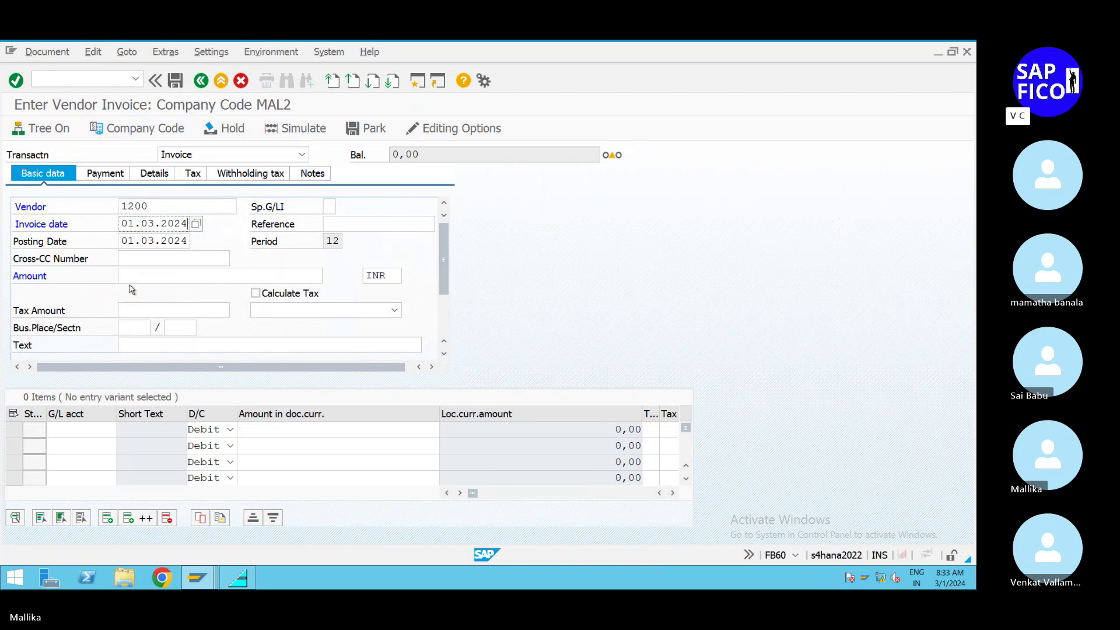
pyautogui.click(131, 281)
pyautogui.write('50000')
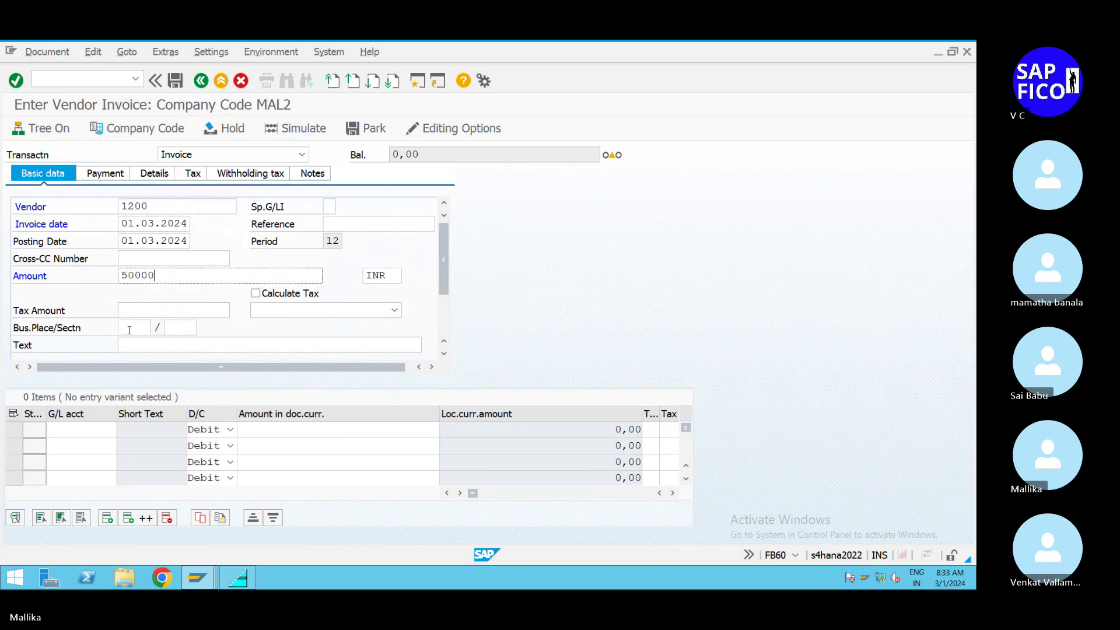
# - Assign business place HYDE and section MAHY, and set the invoice text to RENT INVOICE POSTING
pyautogui.click(128, 329)
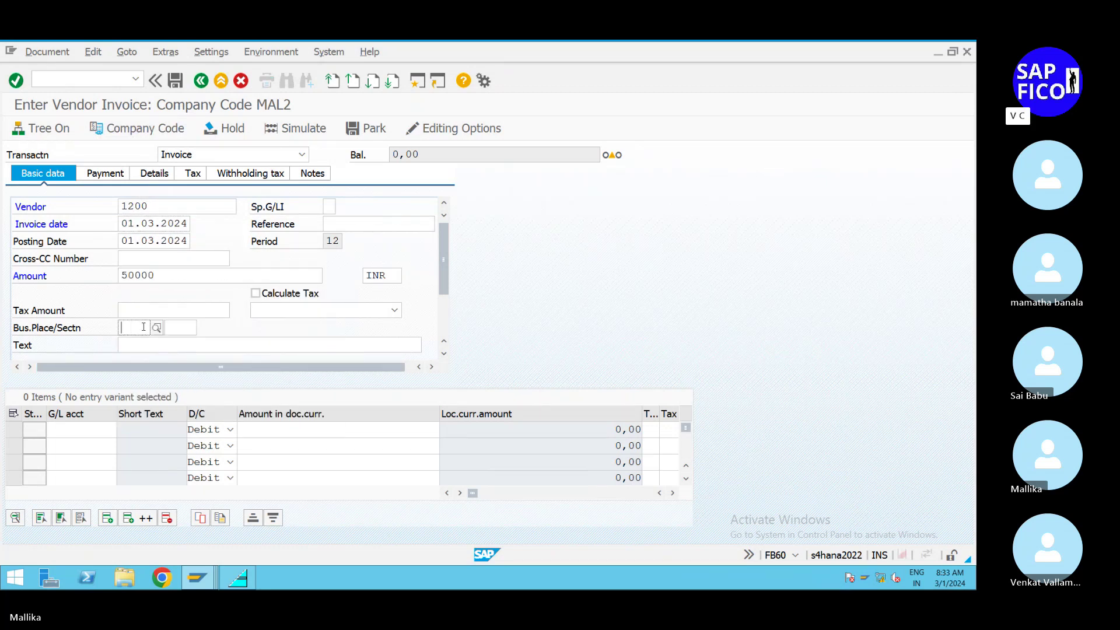
pyautogui.click(156, 327)
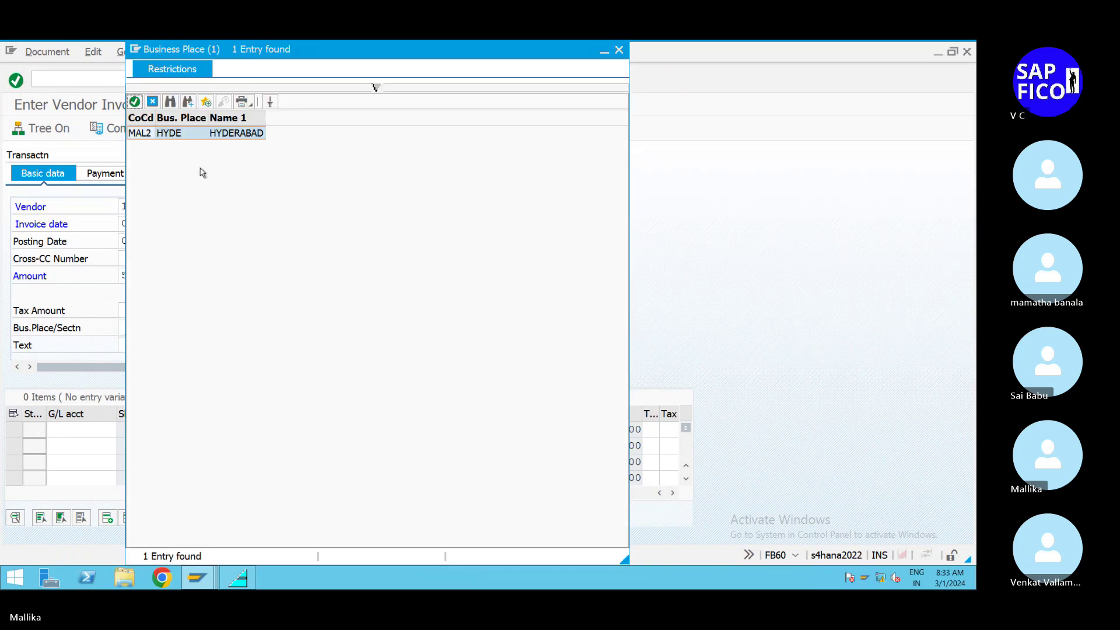
pyautogui.doubleClick(187, 133)
pyautogui.click(181, 327)
pyautogui.click(203, 328)
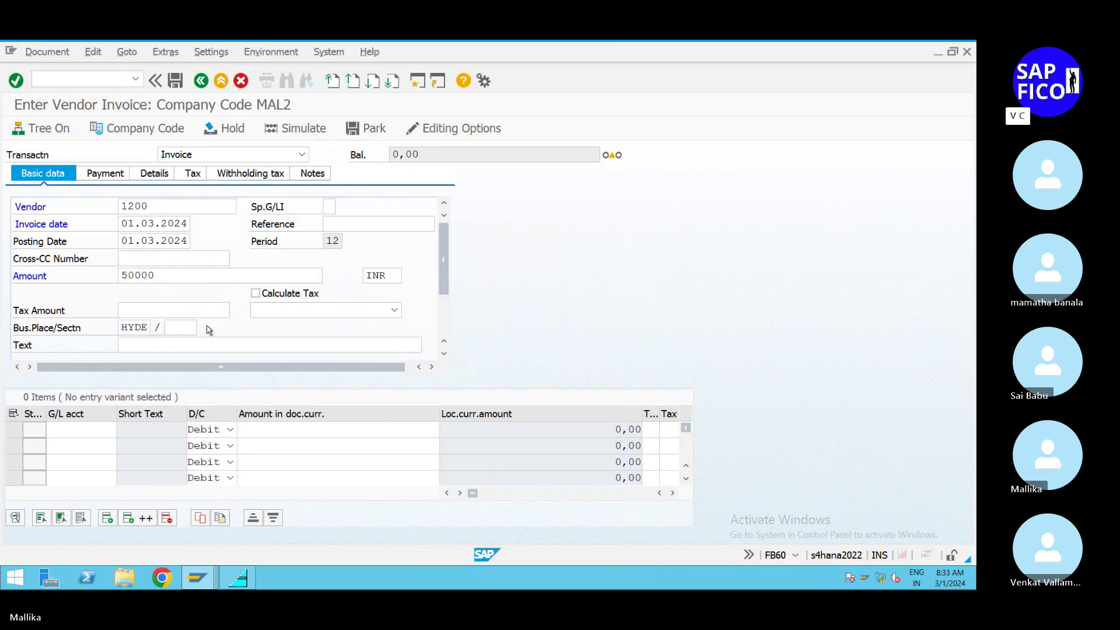
pyautogui.doubleClick(243, 137)
pyautogui.click(143, 346)
pyautogui.click(141, 363)
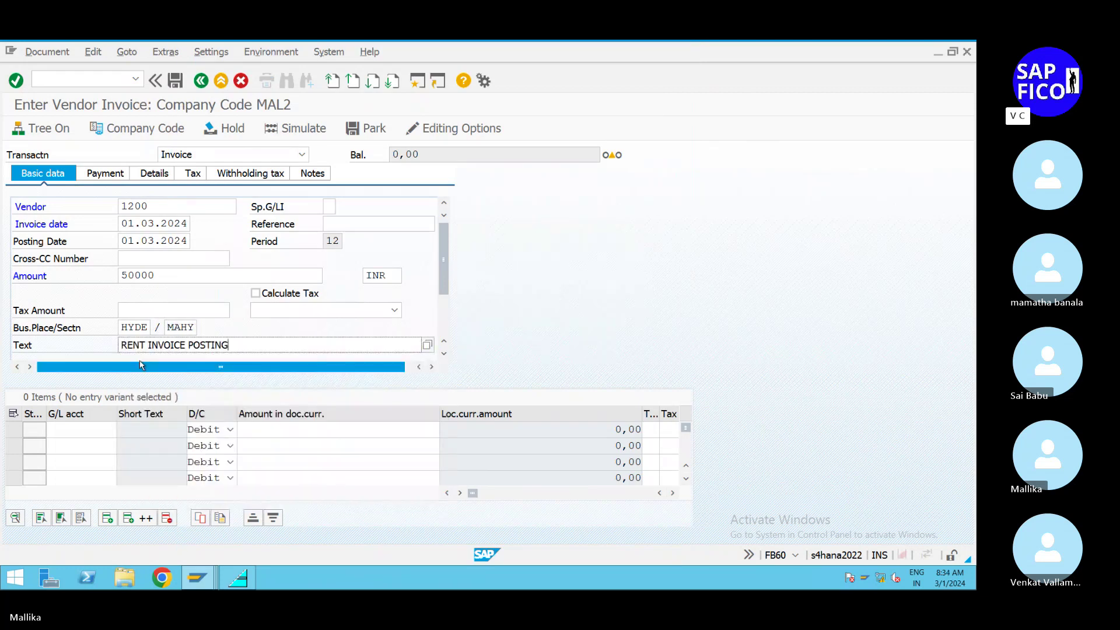
# - Look up the G/L accounts of chart MCA1 and pick RENT ACCOUNT for the first line item
pyautogui.click(81, 431)
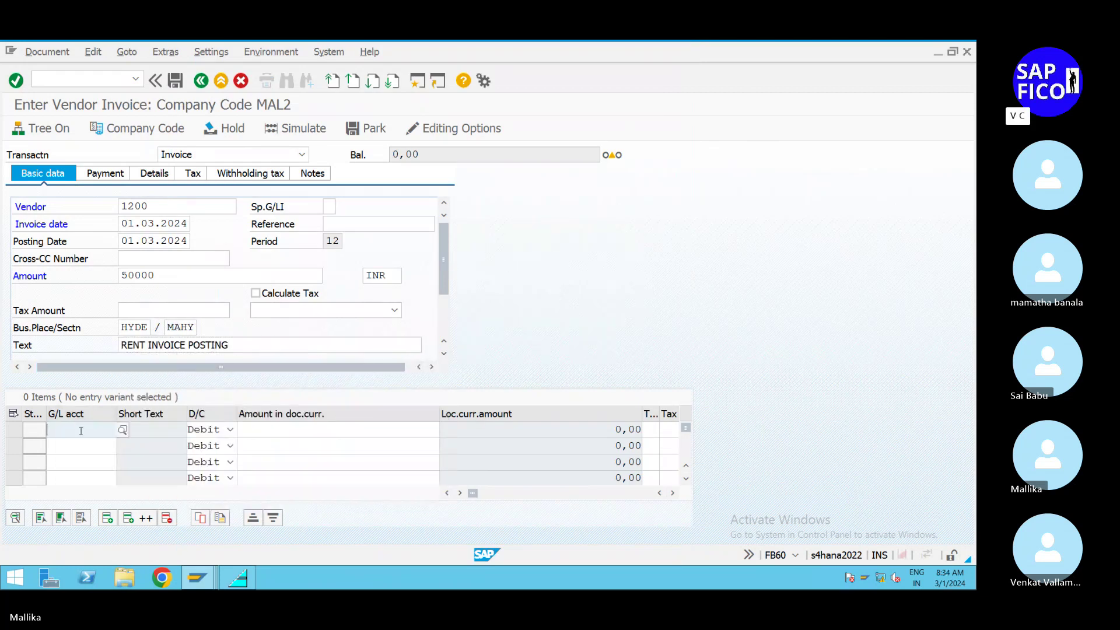
pyautogui.click(122, 430)
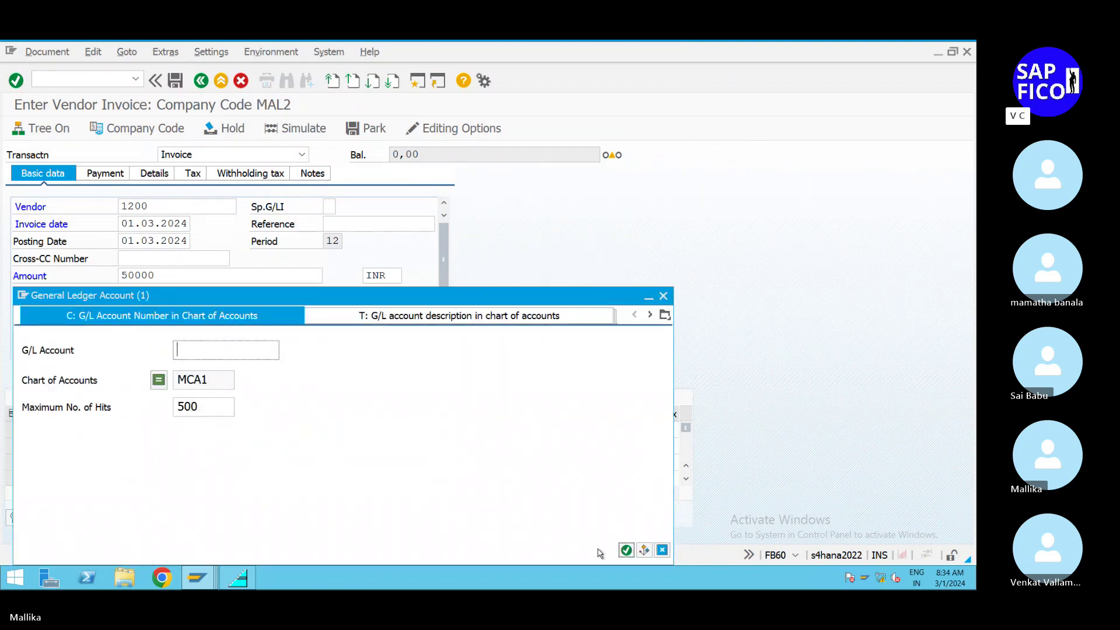
pyautogui.click(627, 551)
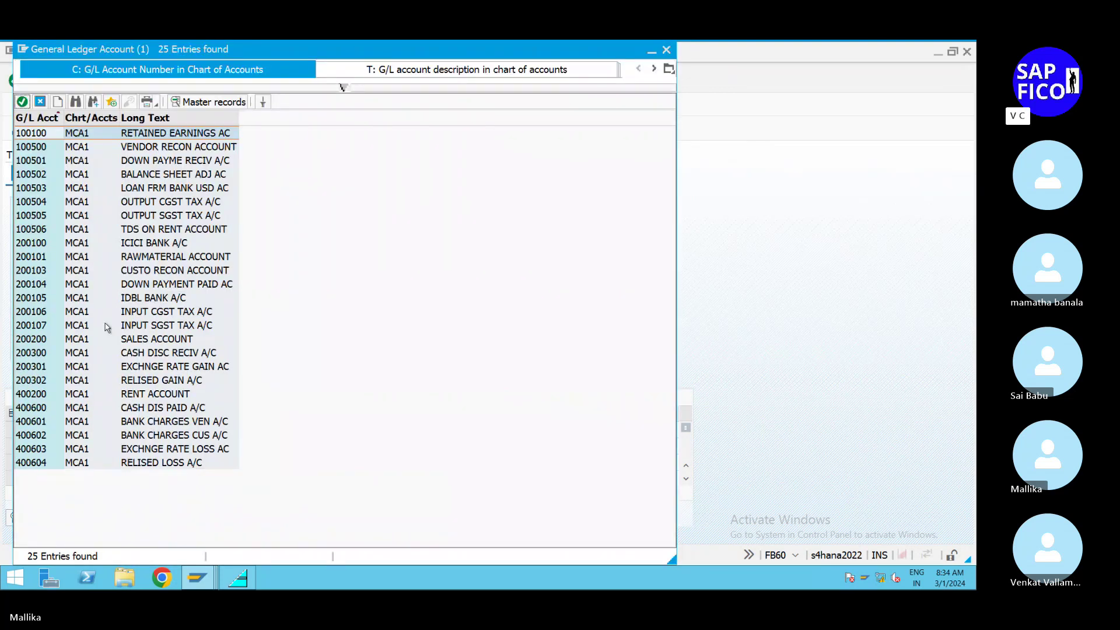
pyautogui.doubleClick(142, 394)
# - Enter * as the rent line's amount in document currency and fill in 01 as the invoice reference
pyautogui.click(294, 432)
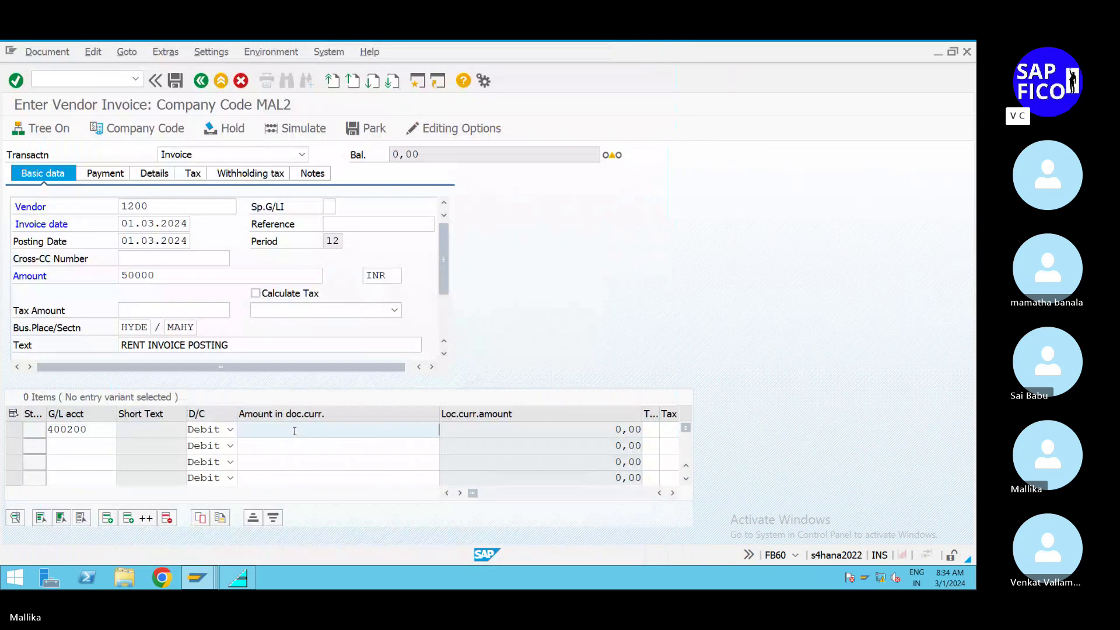
pyautogui.write('*')
pyautogui.press('Return')
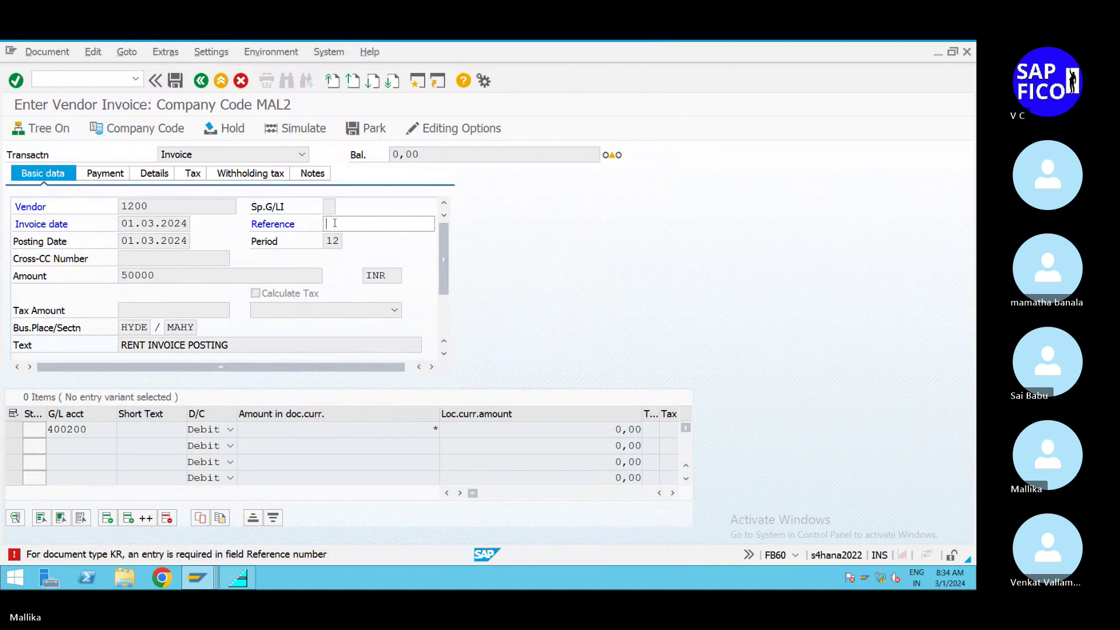
pyautogui.write('01')
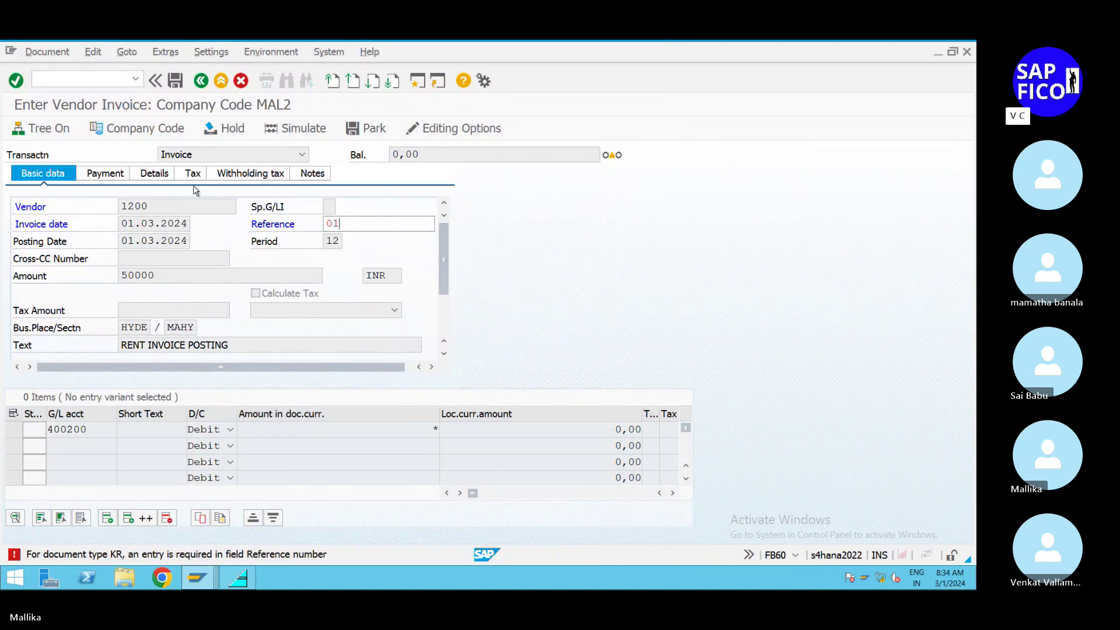
pyautogui.press('Return')
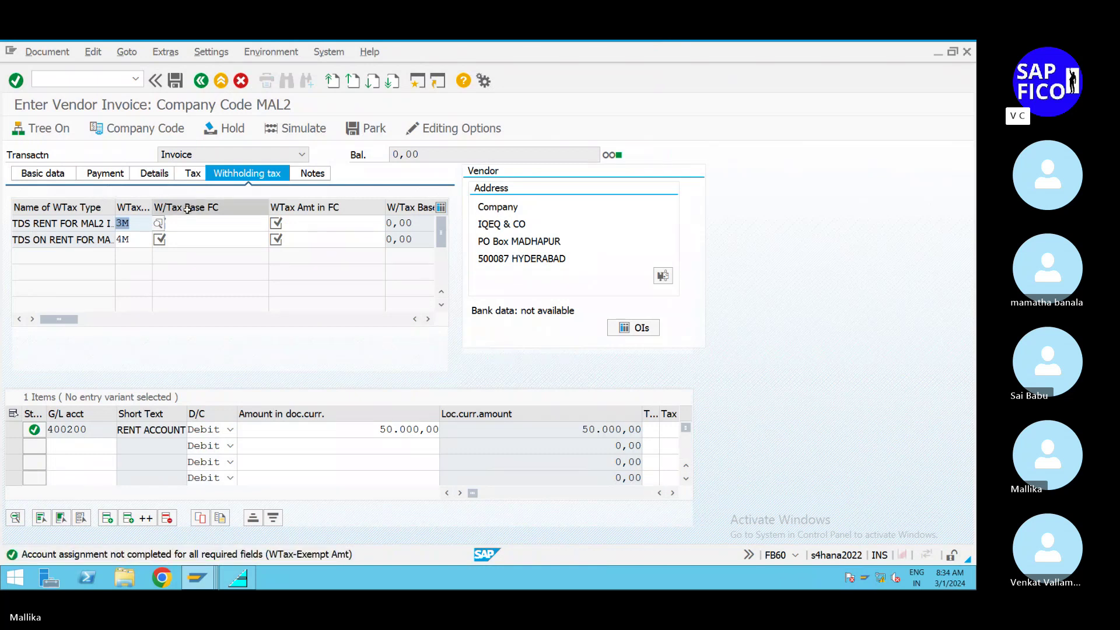
# - Set the withholding tax base and tax amount in foreign currency to 0 for the 3M and 4M rent TDS rows
pyautogui.press('Return')
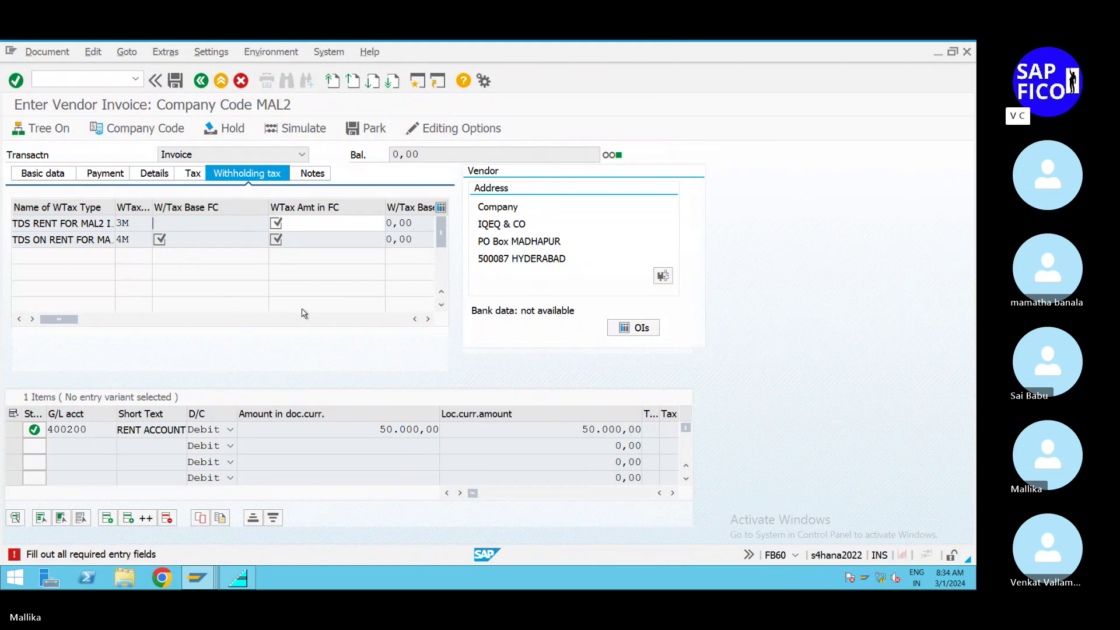
pyautogui.click(295, 223)
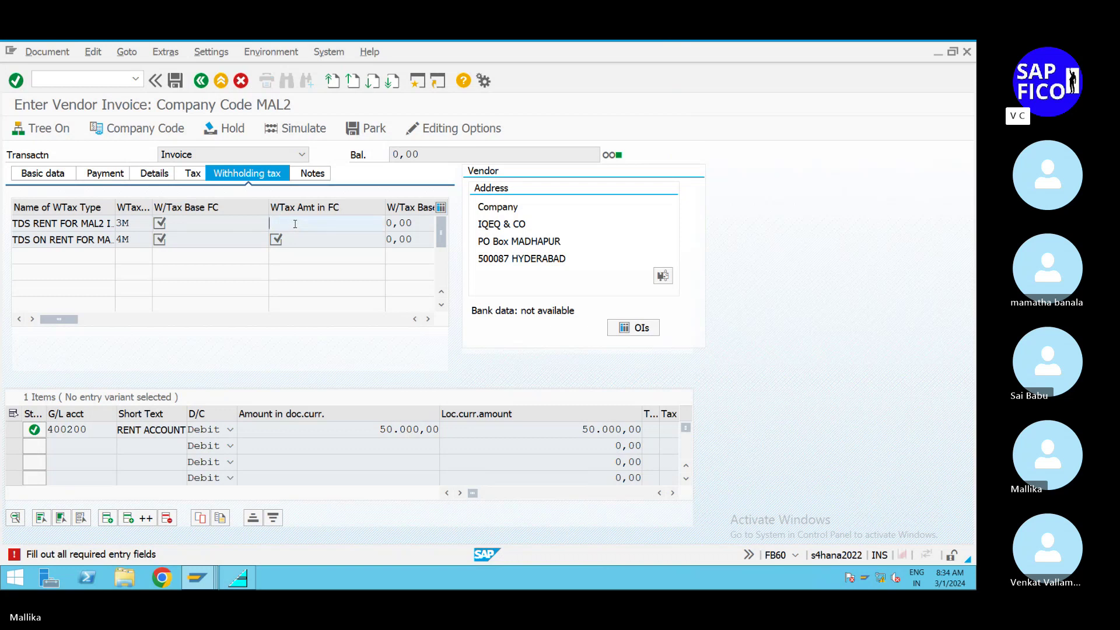
pyautogui.click(235, 220)
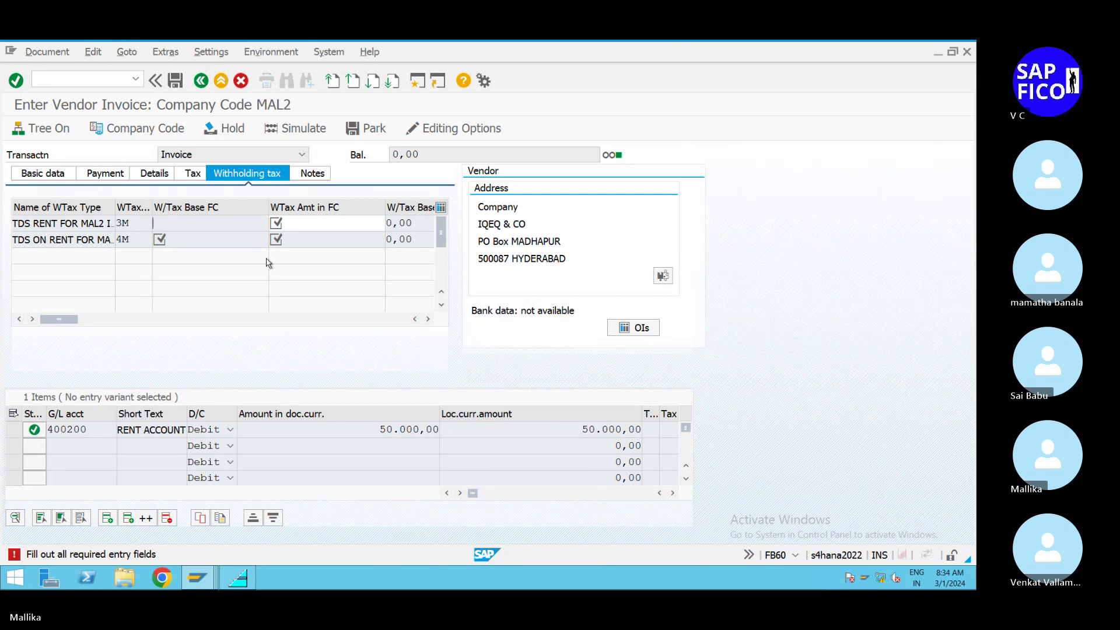
pyautogui.press('Return')
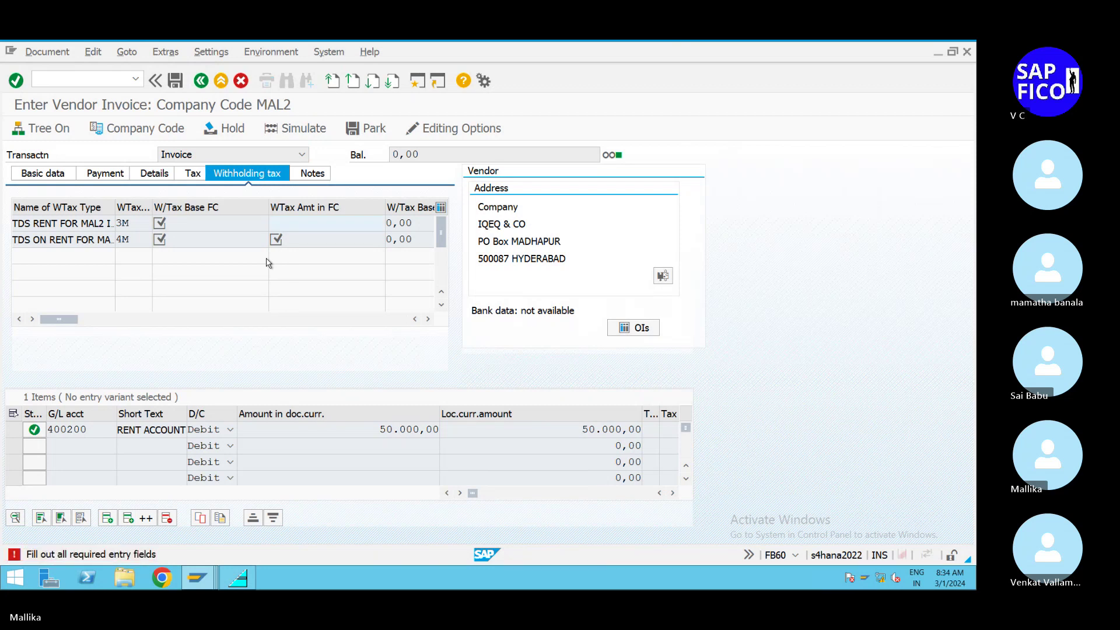
pyautogui.press('Return')
pyautogui.click(54, 175)
pyautogui.write('0')
pyautogui.press('Return')
pyautogui.write('0')
pyautogui.press('Return')
pyautogui.write('0')
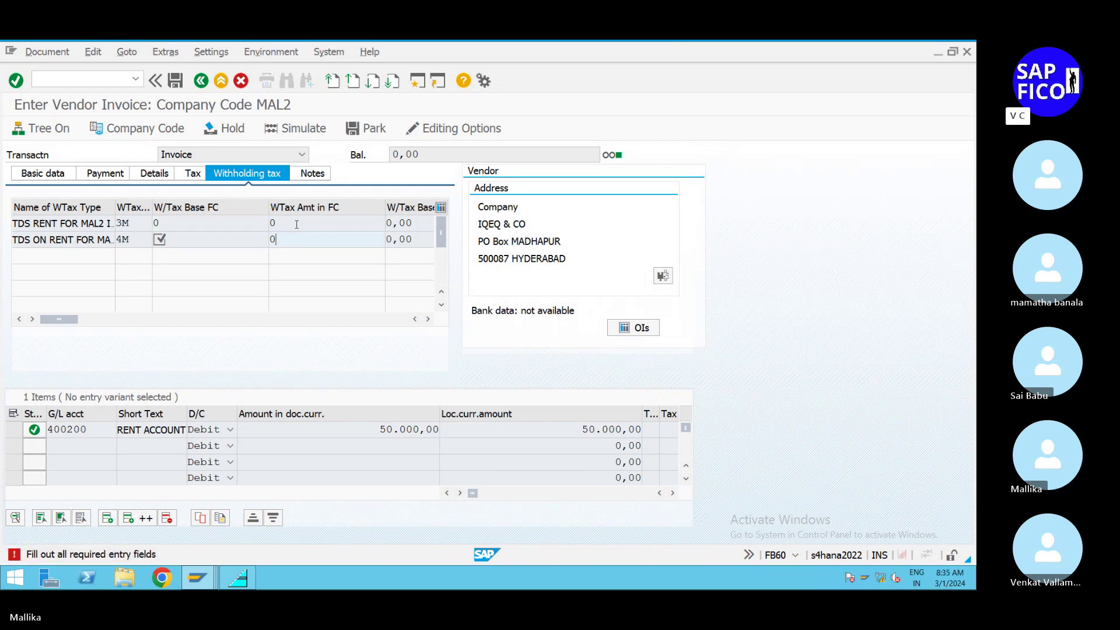
pyautogui.press('Return')
pyautogui.write('0')
# - Enter 01 as the document header text and simulate the rent invoice posting
pyautogui.click(152, 174)
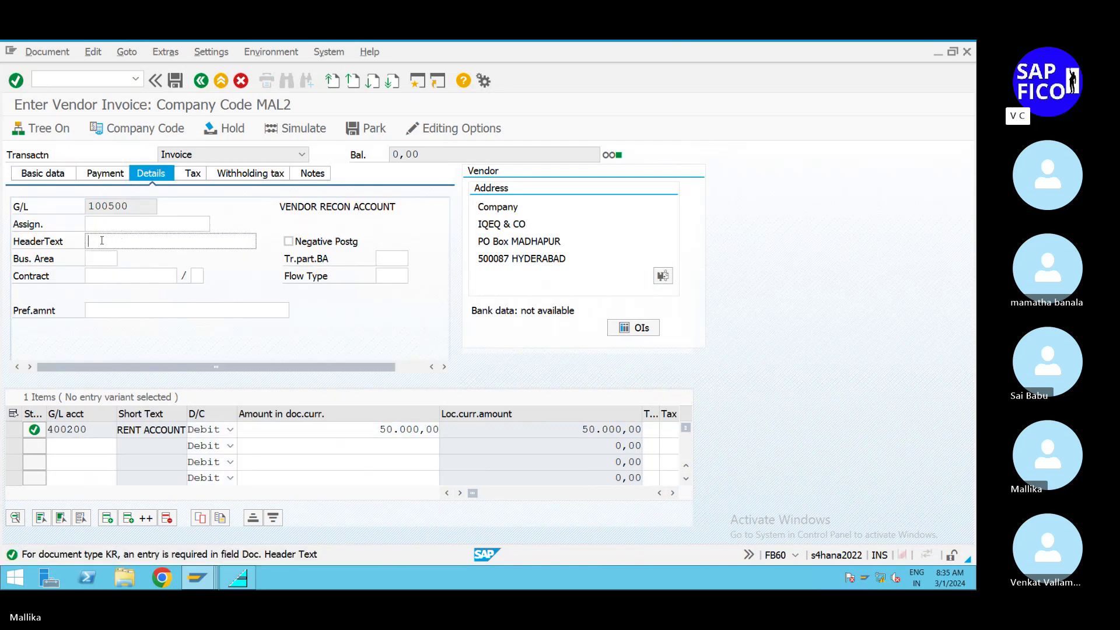
pyautogui.write('01')
pyautogui.press('Return')
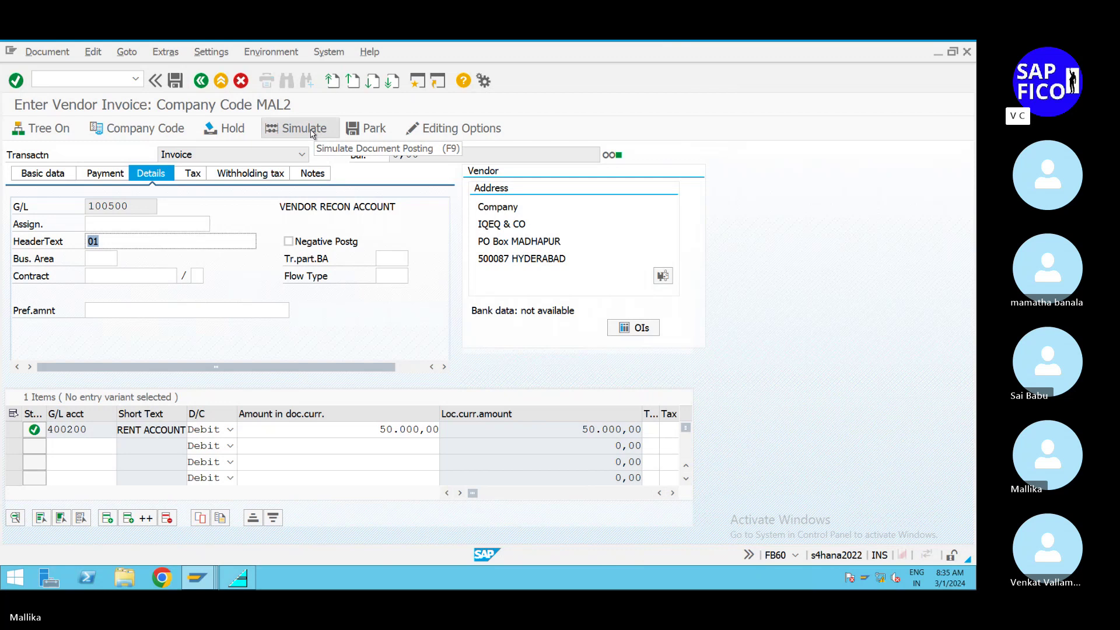
pyautogui.click(30, 179)
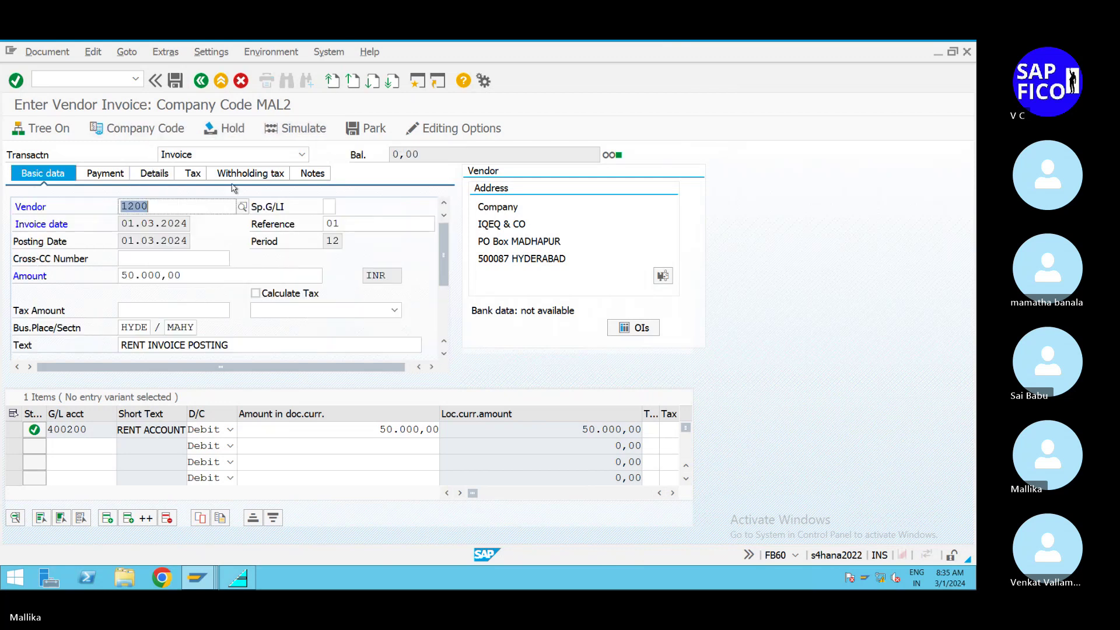
pyautogui.click(315, 132)
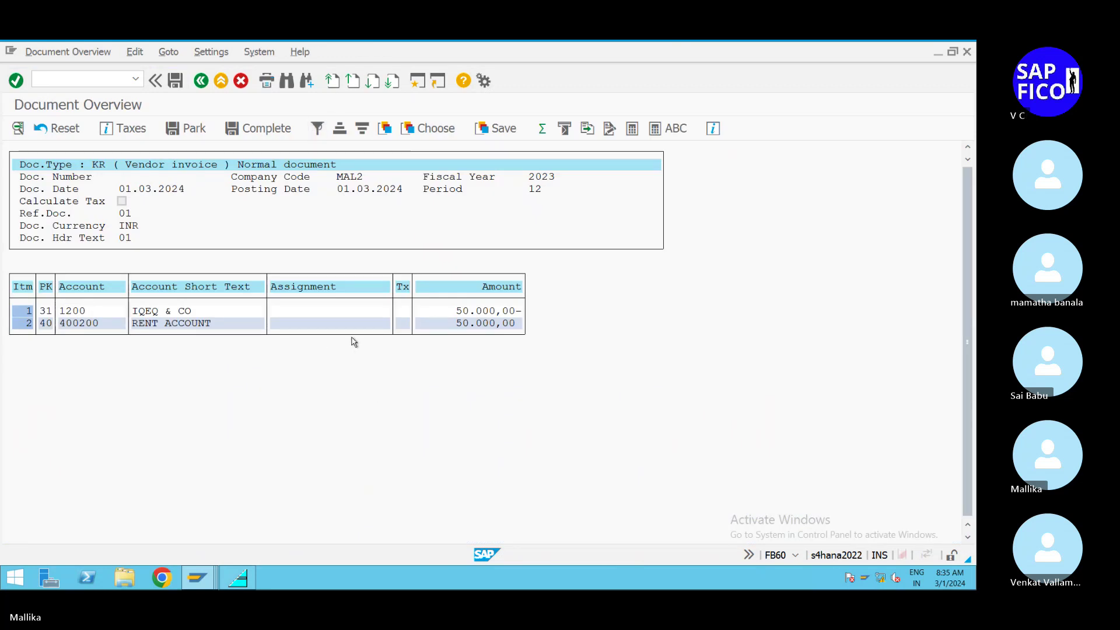
# - Discard the simulated document by restarting transaction FB60 with a blank invoice
pyautogui.click(136, 81)
pyautogui.click(98, 96)
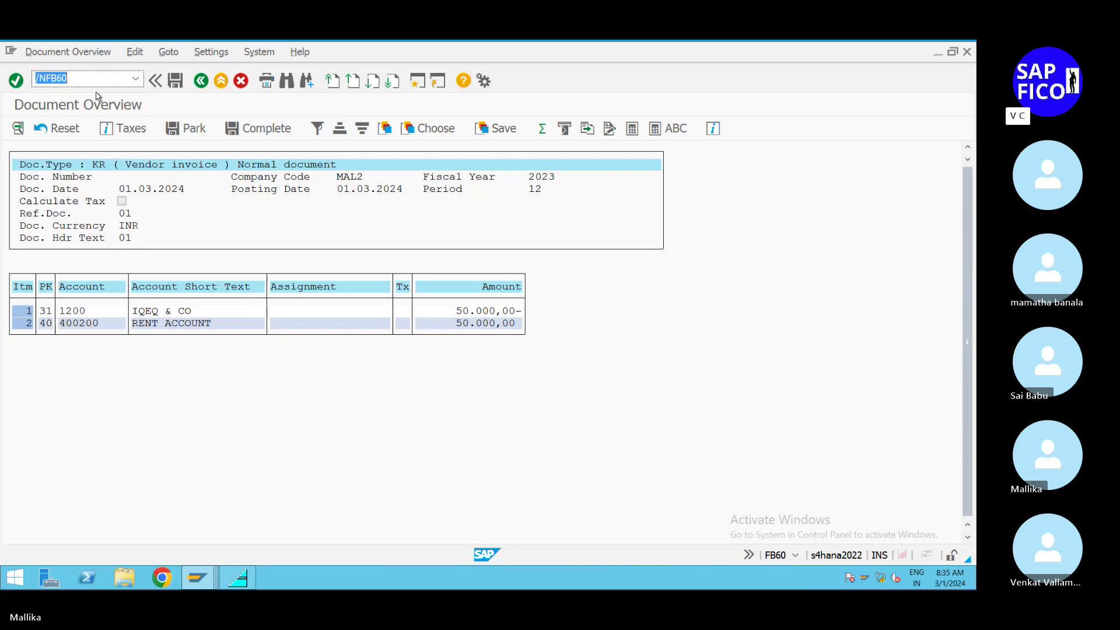
pyautogui.press('Return')
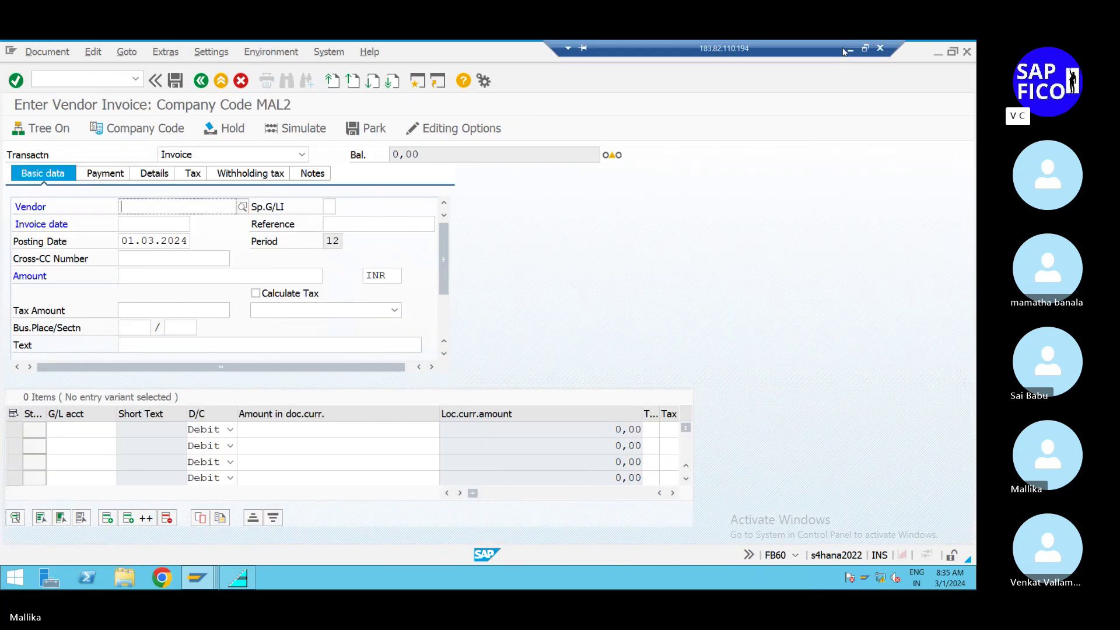
# - Switch to the Skype call, unmute the microphone, and return to the remote SAP session
pyautogui.click(849, 50)
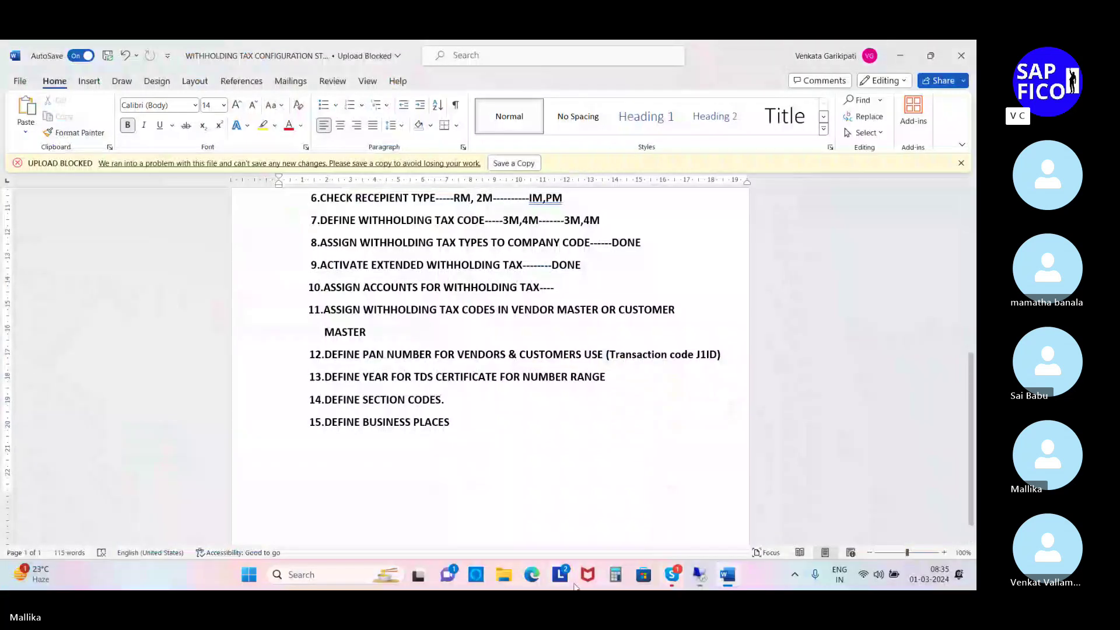
pyautogui.click(674, 574)
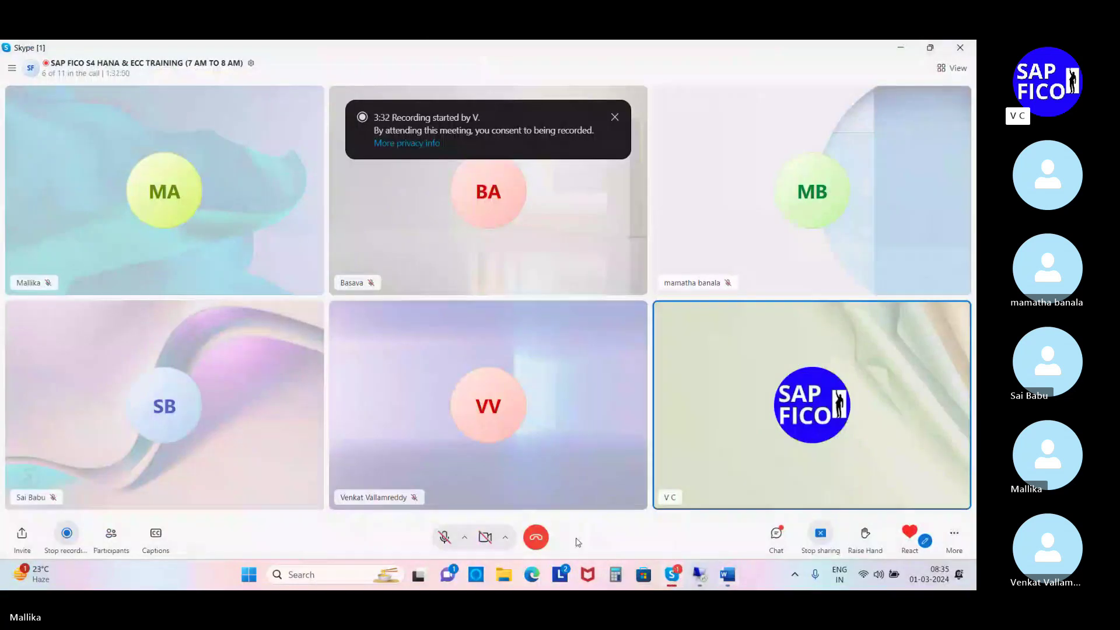
pyautogui.click(442, 540)
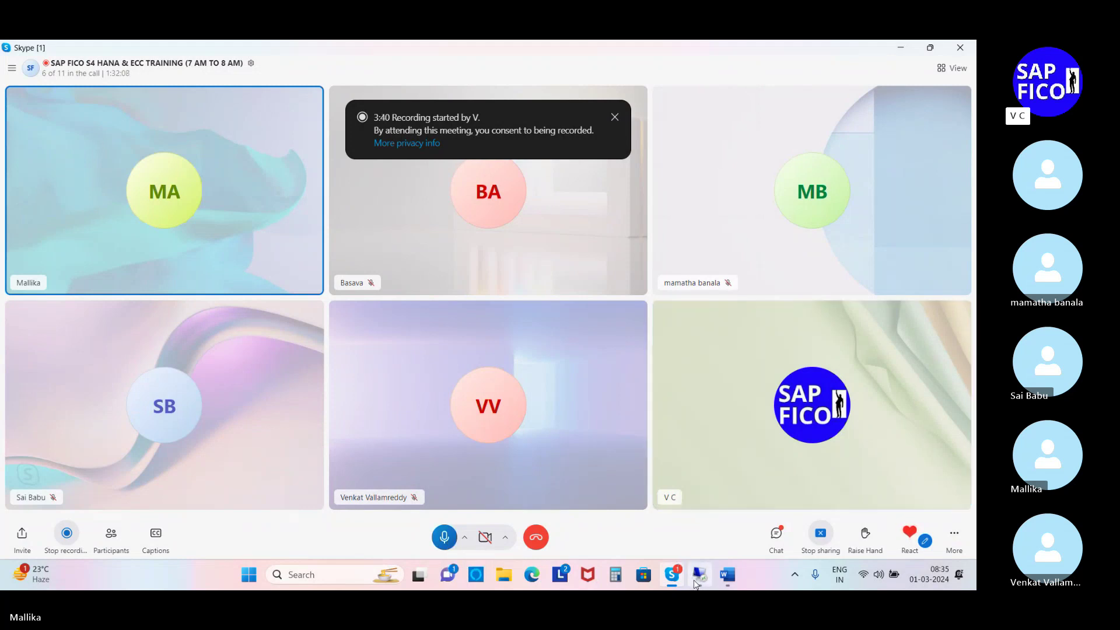
pyautogui.click(699, 577)
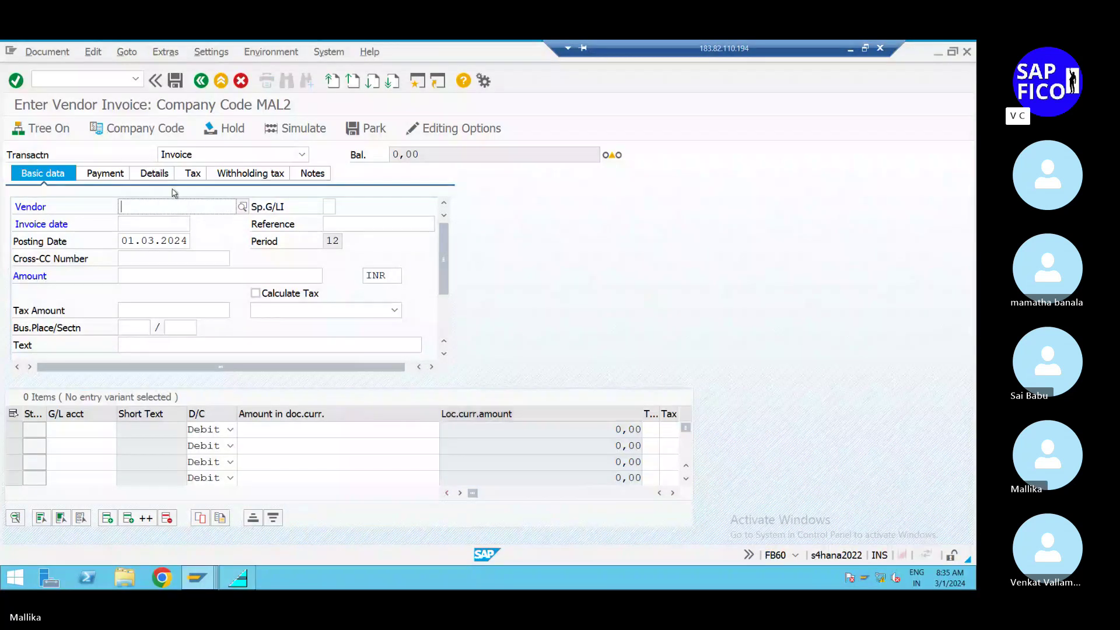
# - Fill in the blank invoice with vendor 1200, invoice date 01.03.2024, reference 01 and an amount of 50000 INR
pyautogui.click(153, 207)
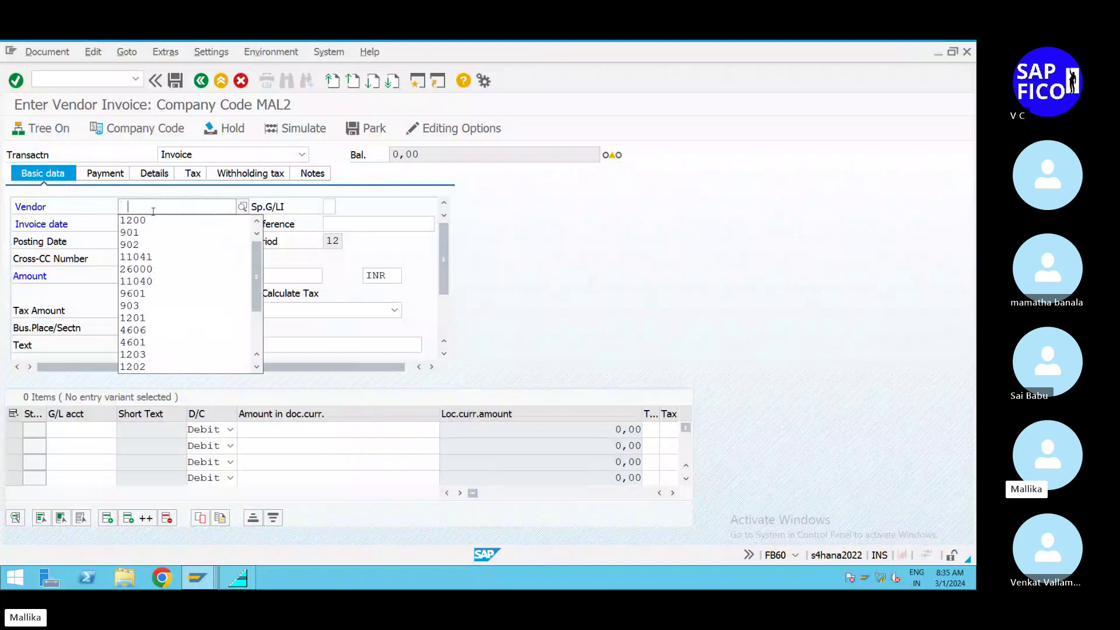
pyautogui.click(152, 220)
pyautogui.click(149, 224)
pyautogui.click(146, 237)
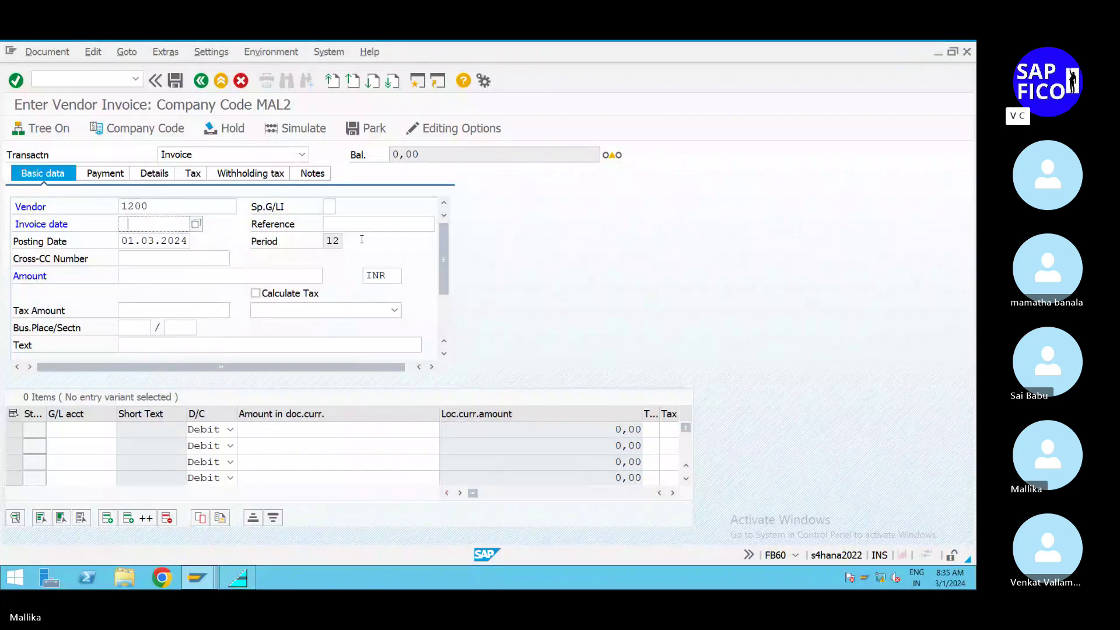
pyautogui.click(346, 226)
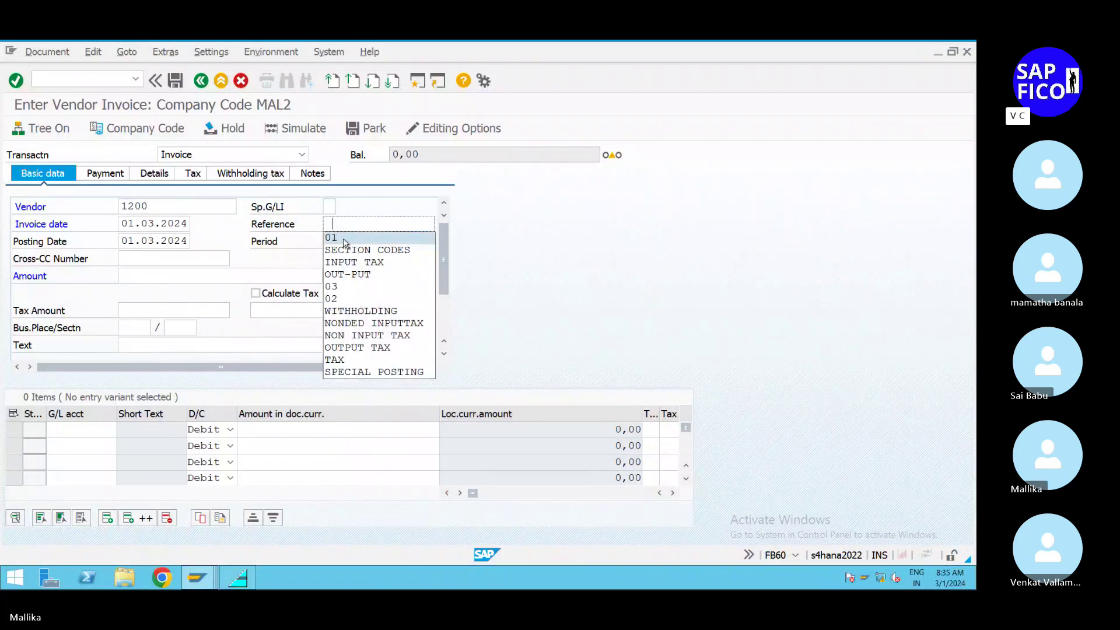
pyautogui.click(338, 234)
pyautogui.click(126, 276)
pyautogui.click(131, 291)
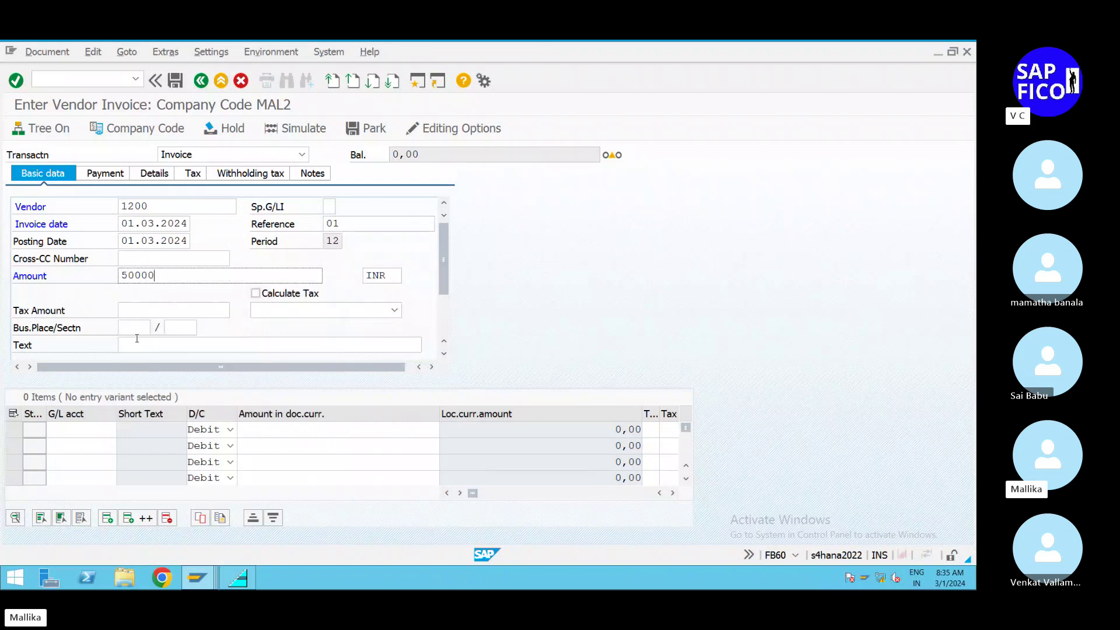
# - Enter RENT INVOICE POSTING as the invoice text, with business place HYDE and section code MAHY
pyautogui.click(126, 345)
pyautogui.click(129, 358)
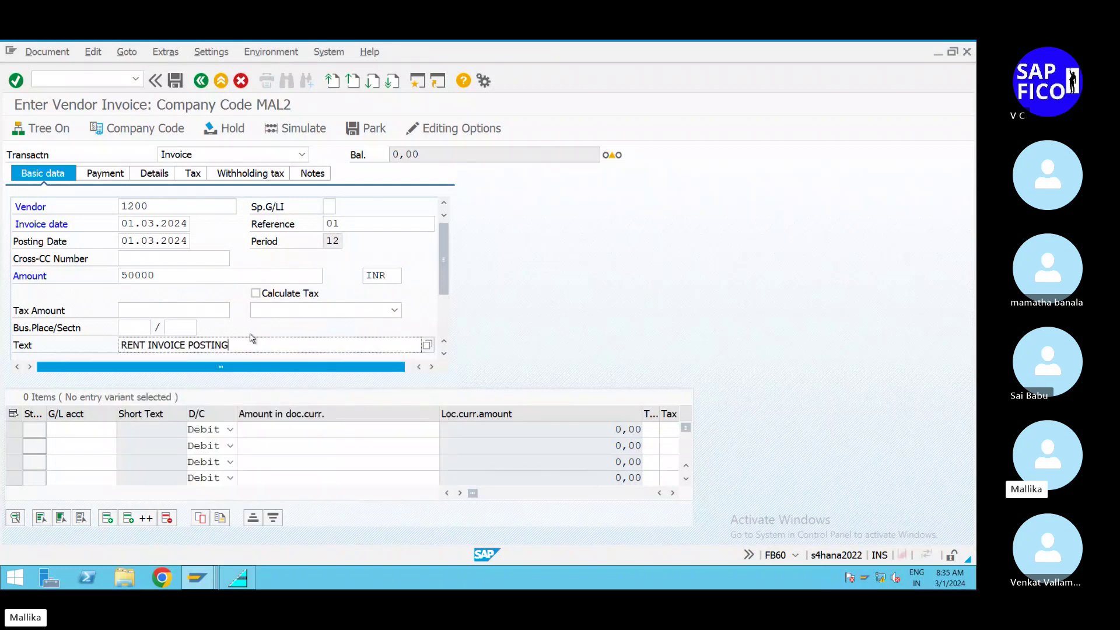
pyautogui.click(128, 329)
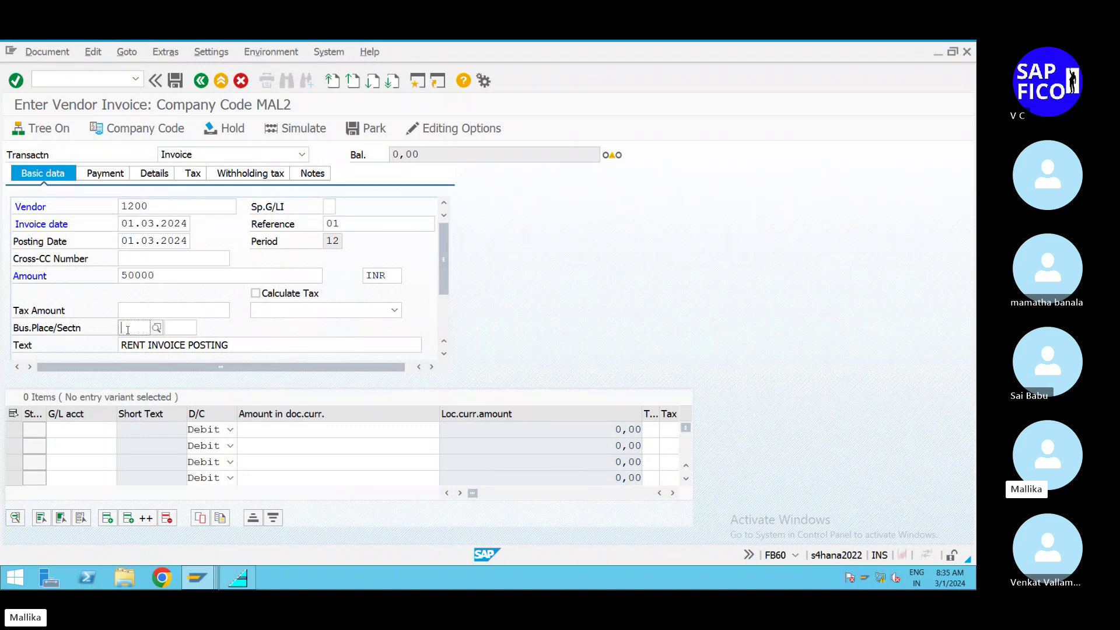
pyautogui.click(156, 328)
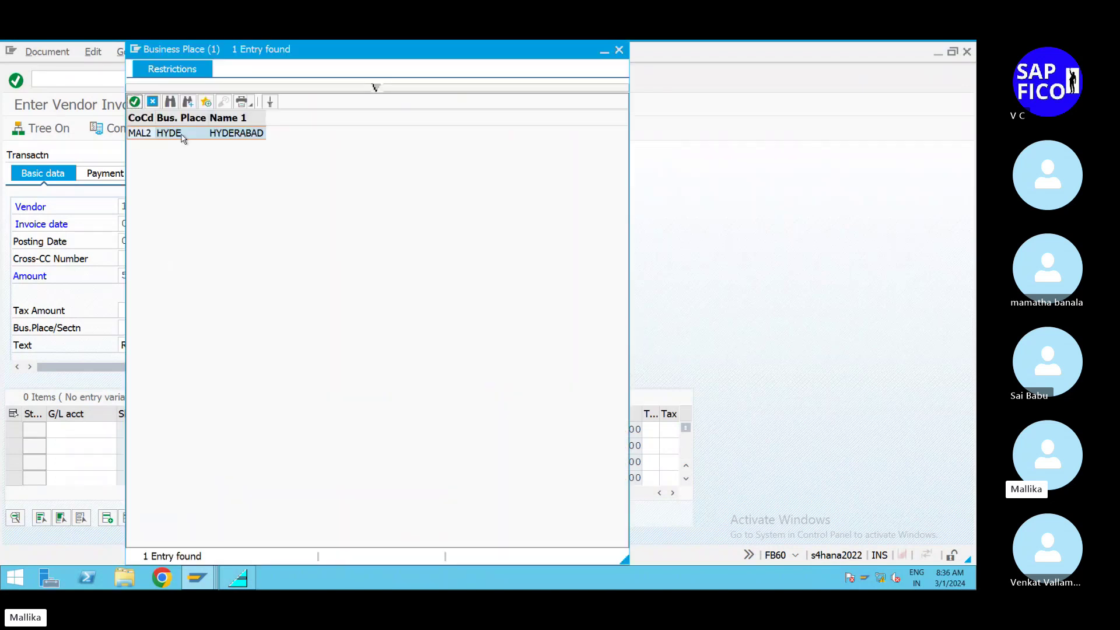
pyautogui.click(183, 134)
pyautogui.click(197, 328)
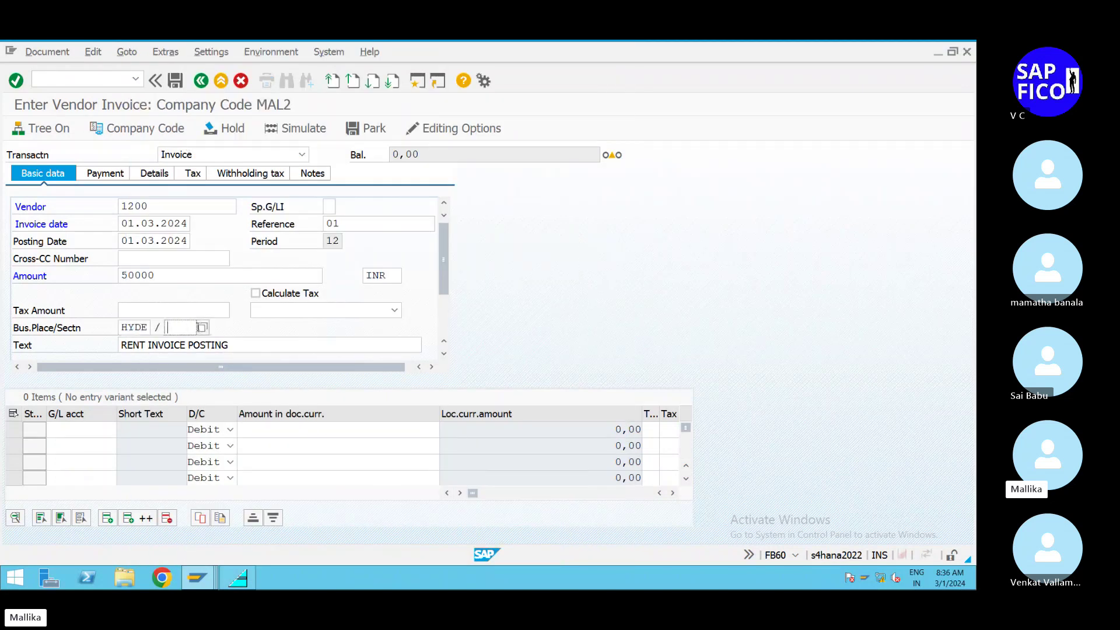
pyautogui.click(202, 328)
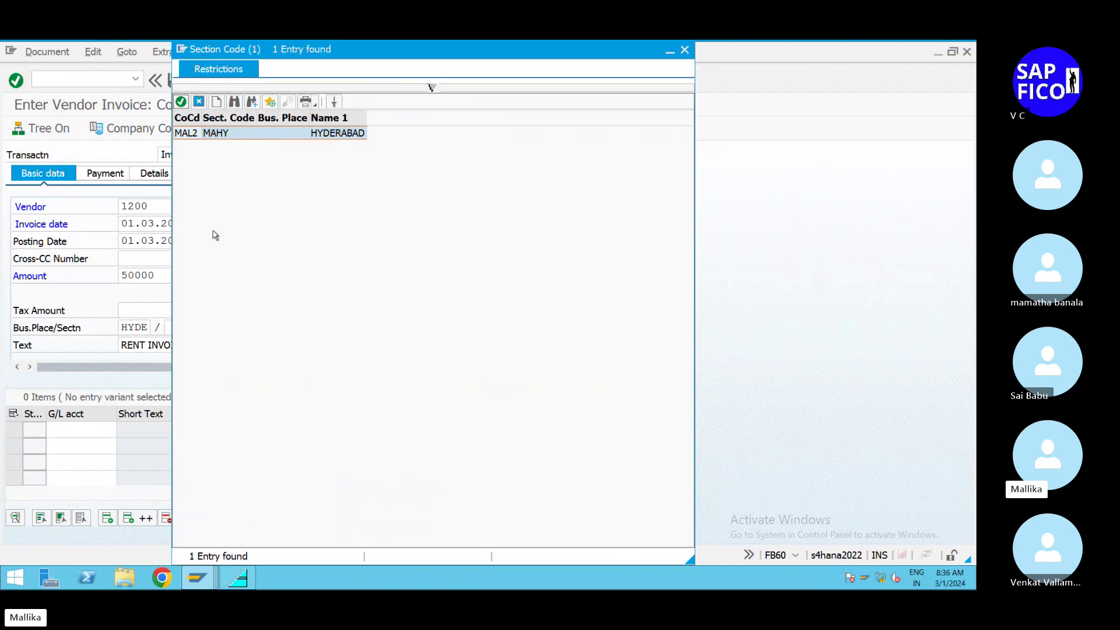
pyautogui.click(244, 139)
# - Add a debit line for G/L account 400200 with * as the amount, put * in the second line's amount, and simulate the posting
pyautogui.click(73, 430)
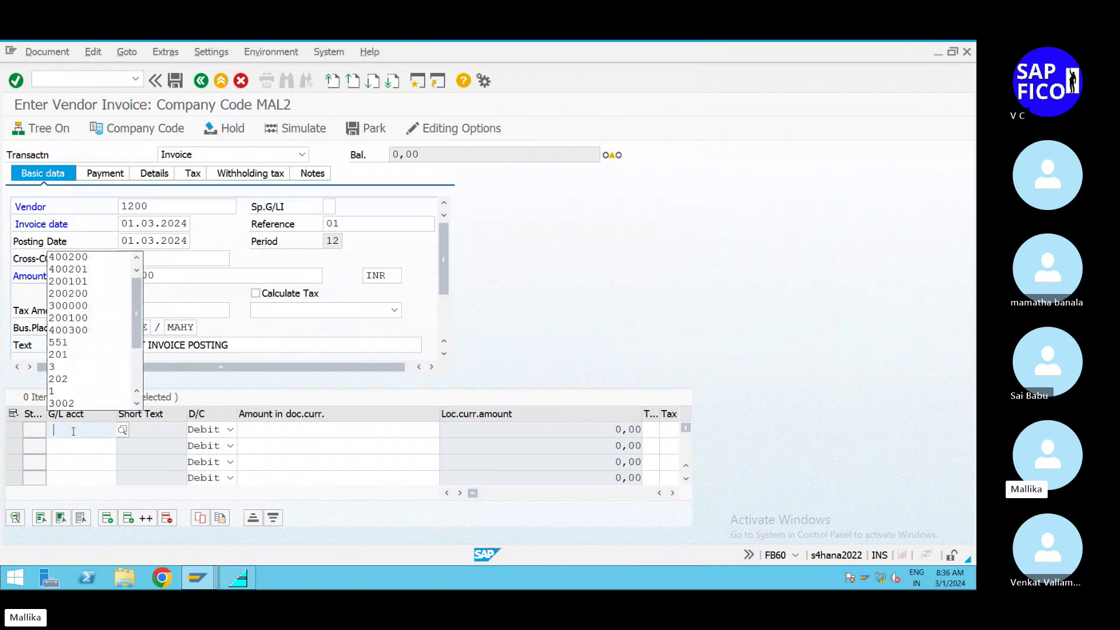
pyautogui.click(105, 258)
pyautogui.click(256, 431)
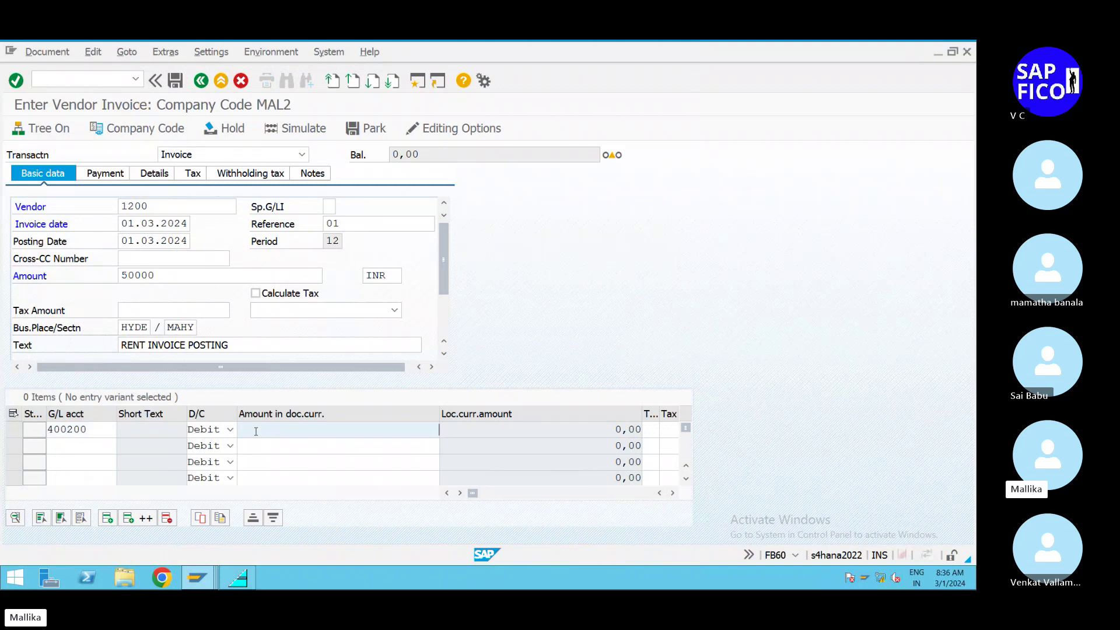
pyautogui.write('*')
pyautogui.press('Down')
pyautogui.write('*')
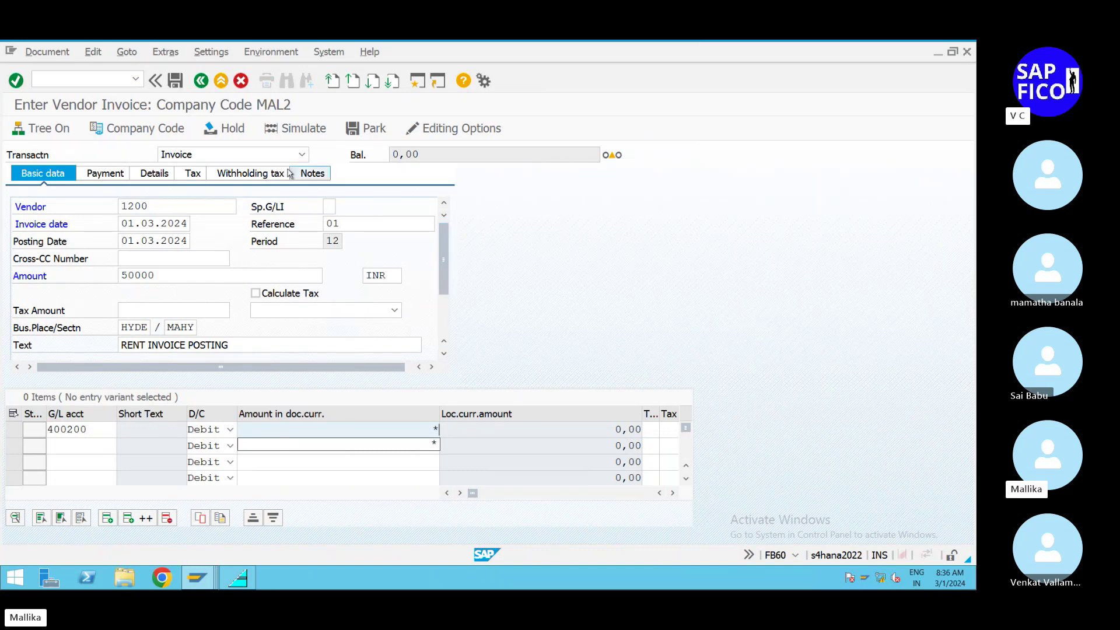
pyautogui.click(302, 130)
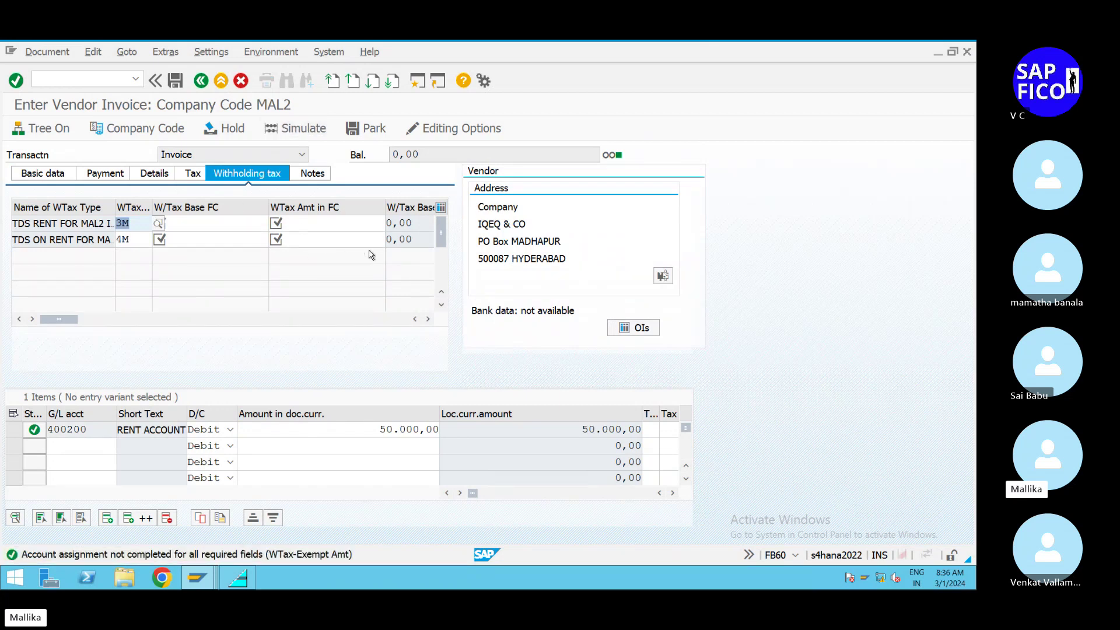
# - Set the withholding tax base and tax amount to 50000 for both TDS rent rows, 3M and 4M
pyautogui.click(343, 227)
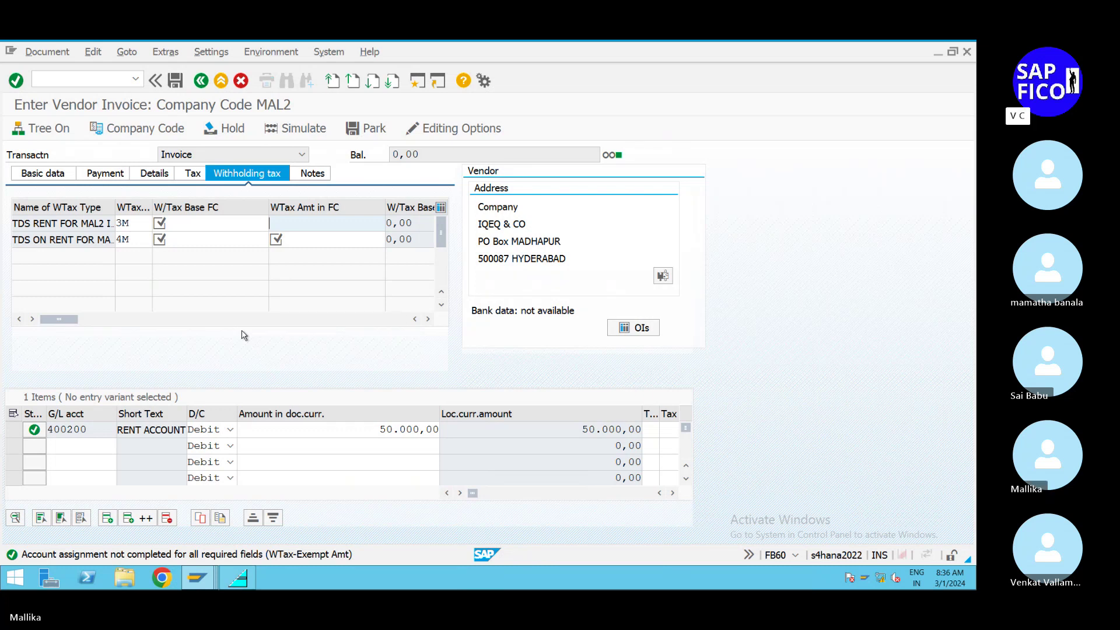
pyautogui.click(198, 224)
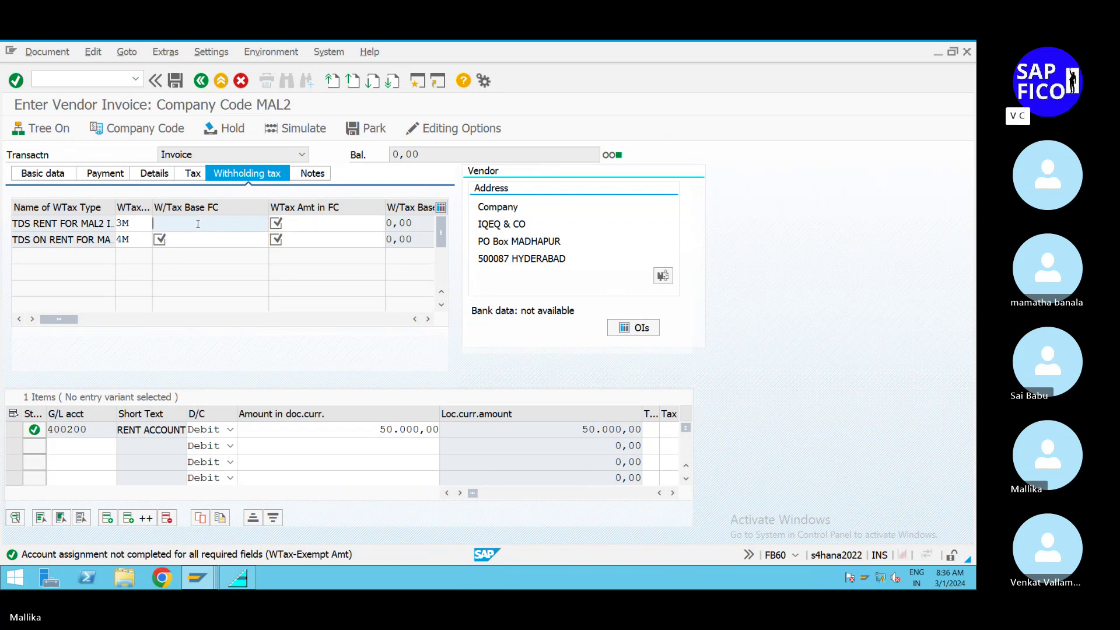
pyautogui.write('50000')
pyautogui.press('Tab')
pyautogui.write('500')
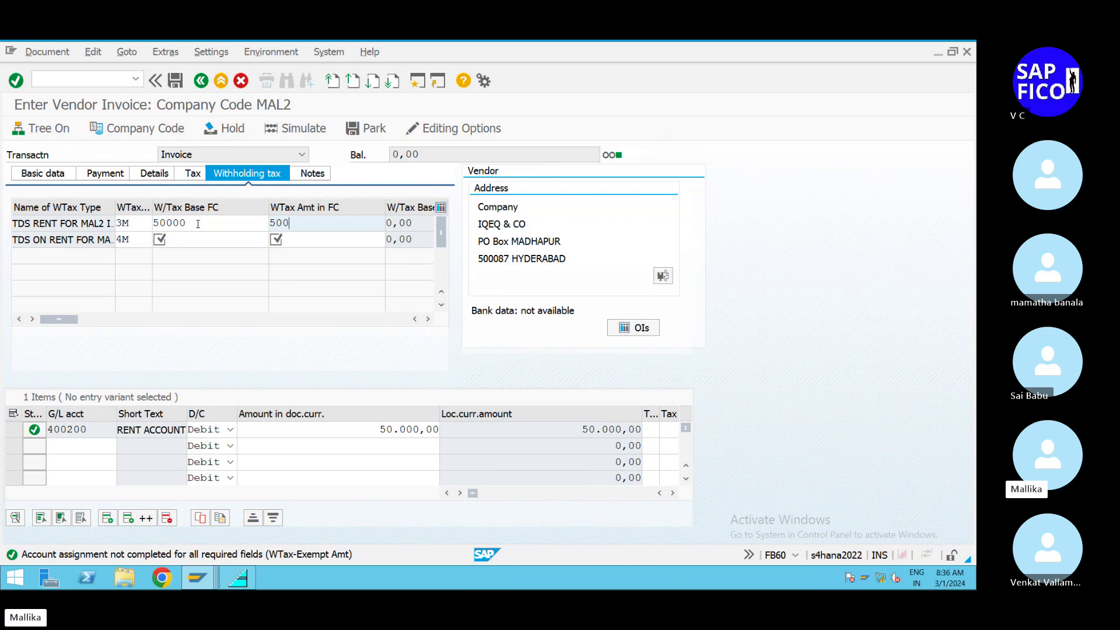
pyautogui.write('00')
pyautogui.press('Tab')
pyautogui.press('Tab')
pyautogui.write('500')
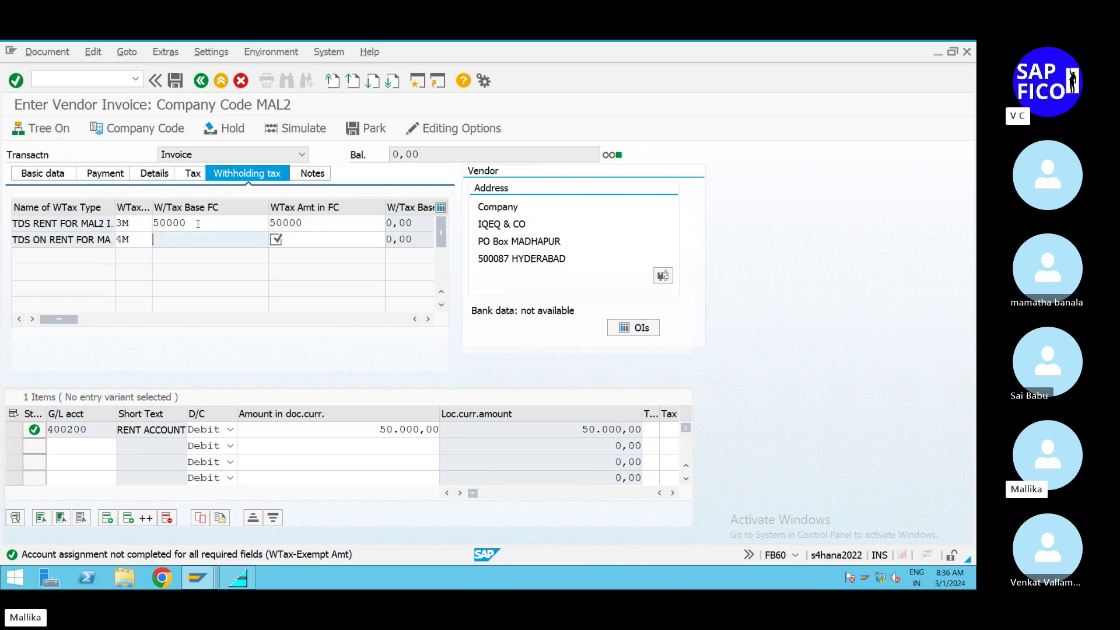
pyautogui.write('00')
pyautogui.press('Tab')
pyautogui.write('50000')
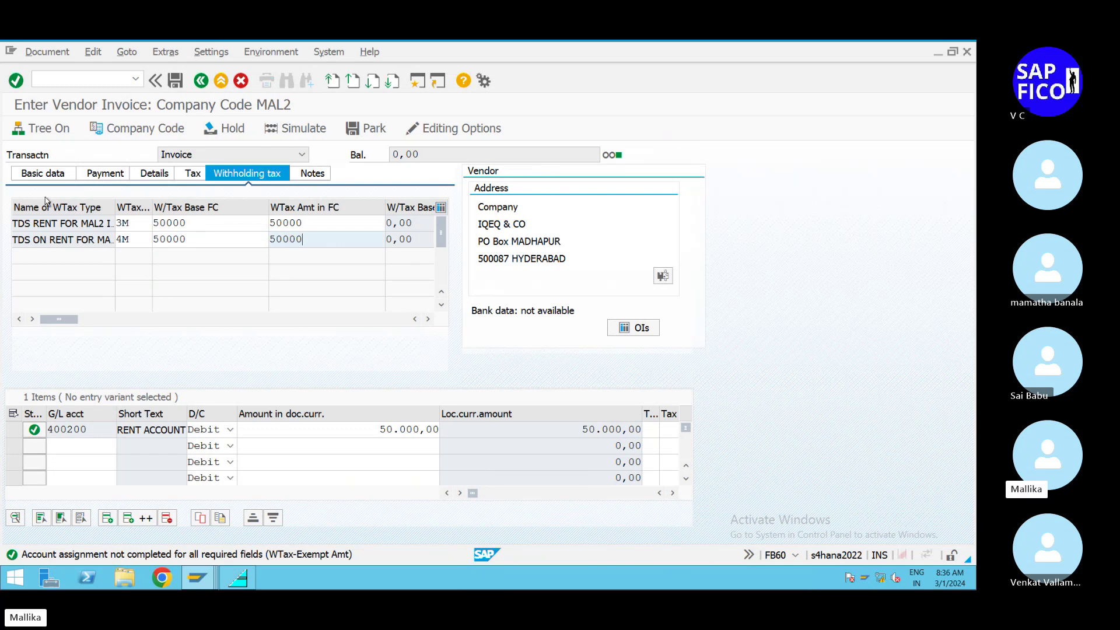
# - Enter 01 as the document header text and simulate the invoice from the basic data
pyautogui.click(153, 174)
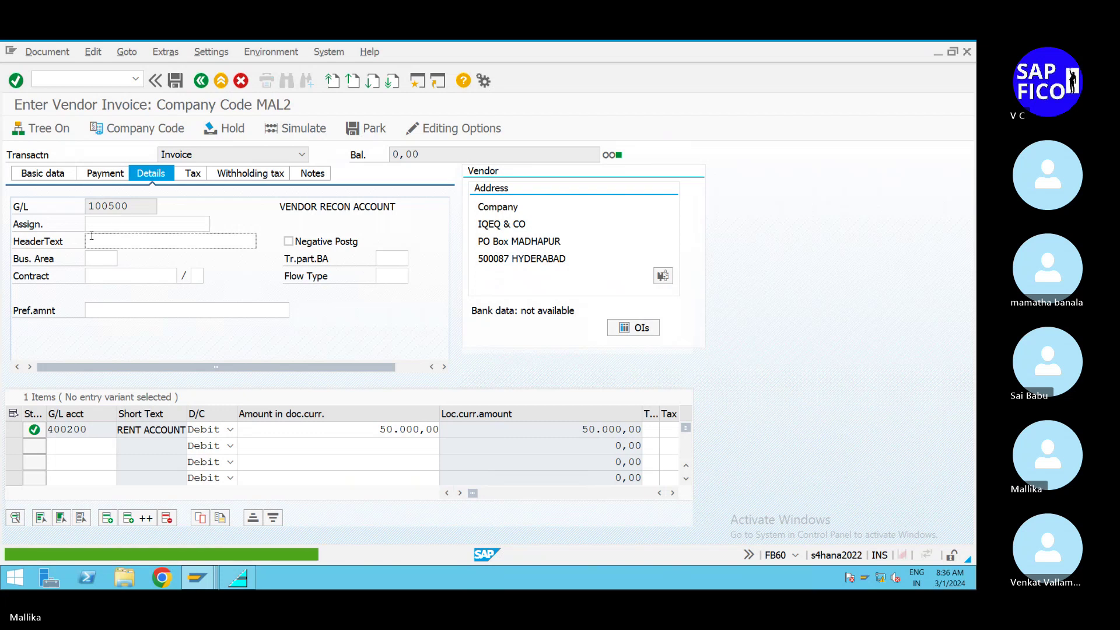
pyautogui.click(94, 241)
pyautogui.click(94, 257)
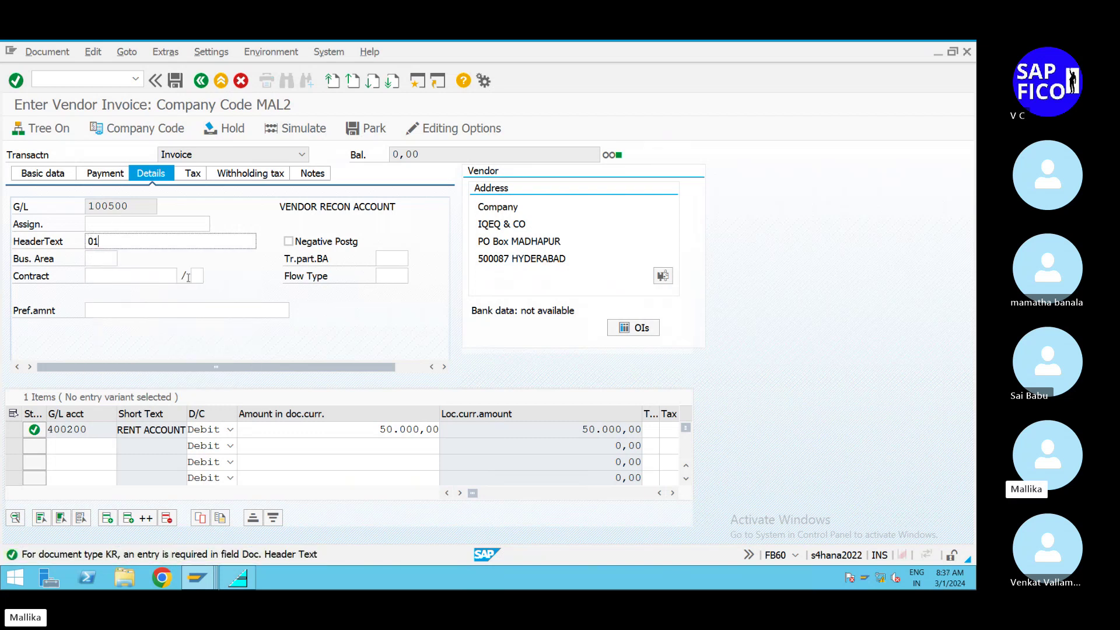
pyautogui.click(42, 174)
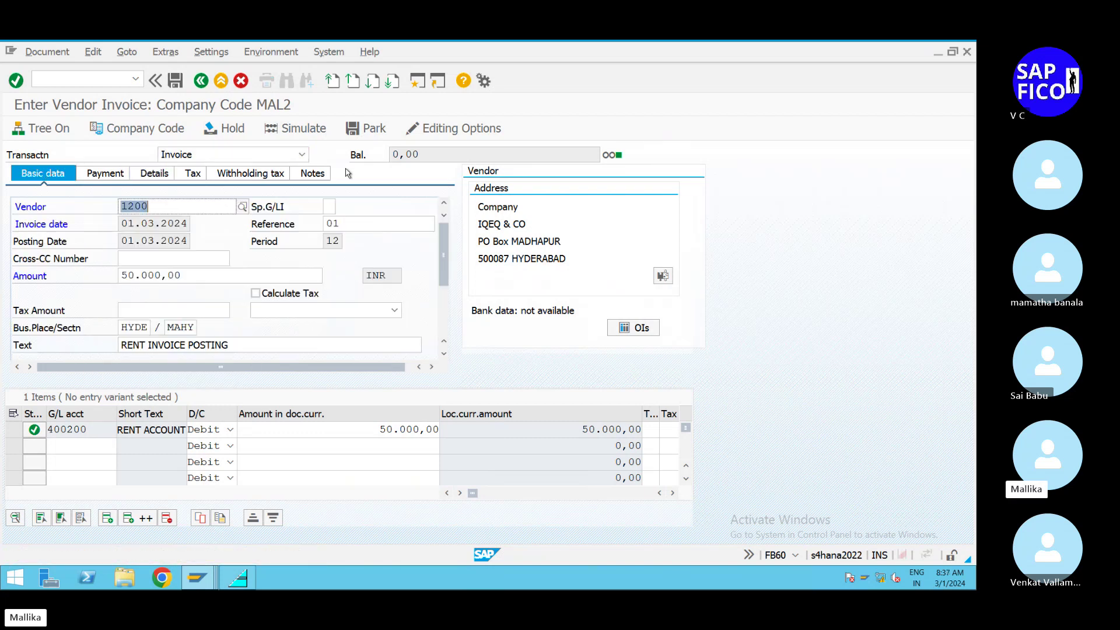
pyautogui.click(295, 129)
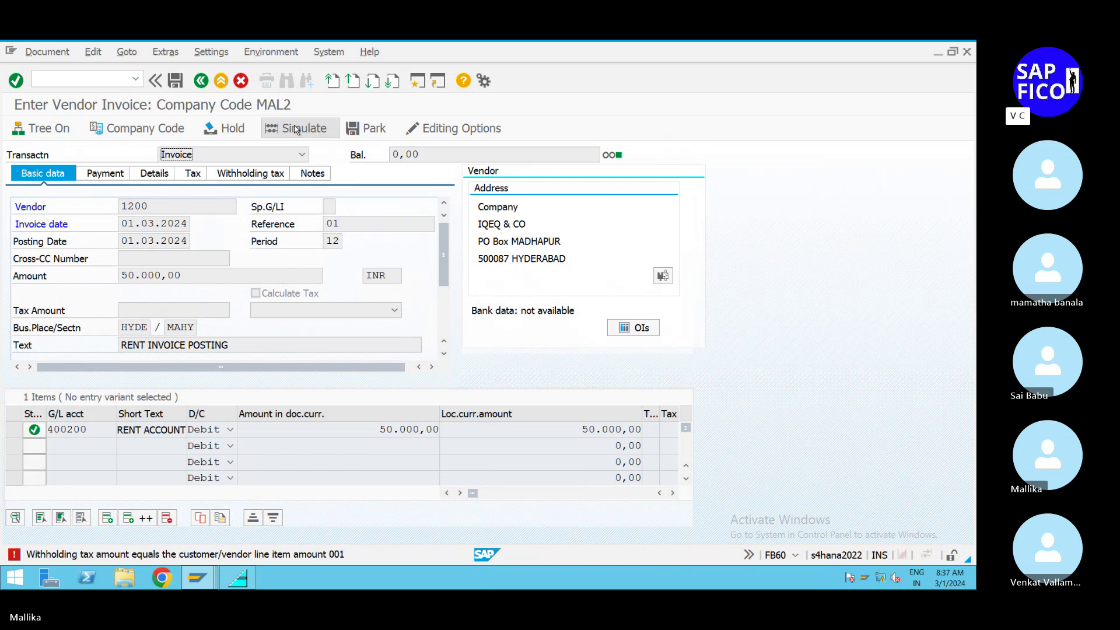
# - Discard the locked invoice by restarting transaction FB60 with a blank entry form
pyautogui.click(266, 175)
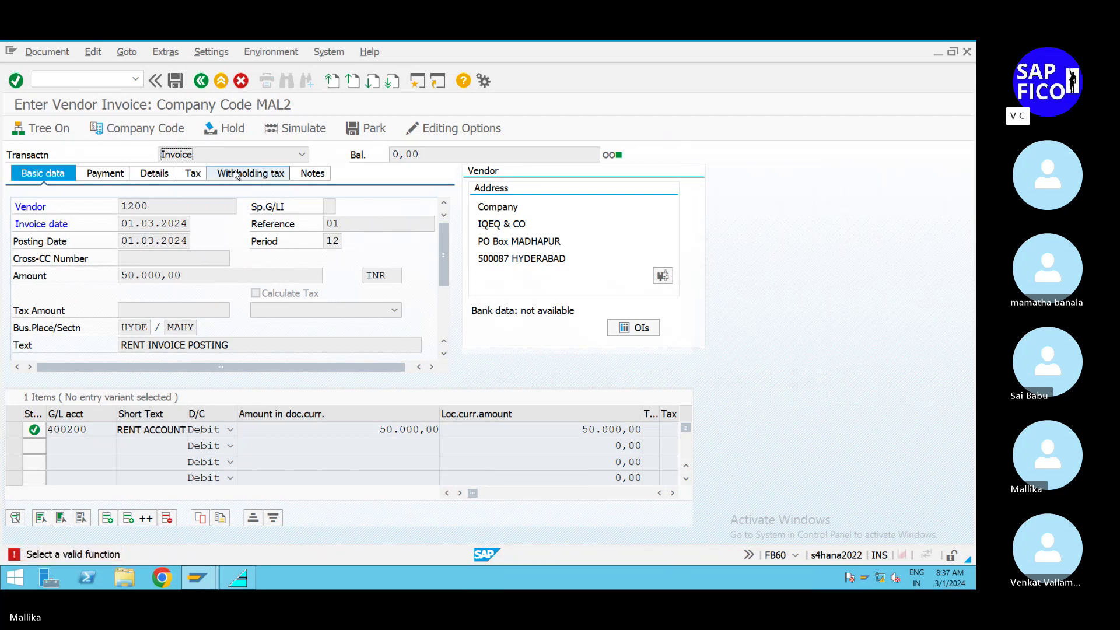
pyautogui.click(136, 80)
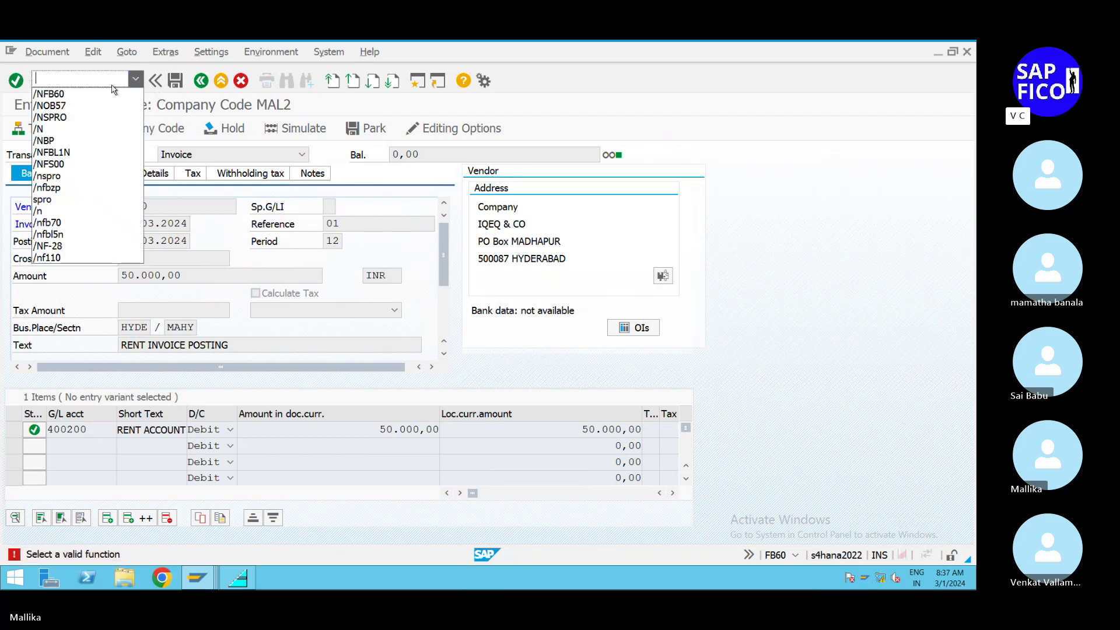
pyautogui.click(105, 95)
pyautogui.press('Return')
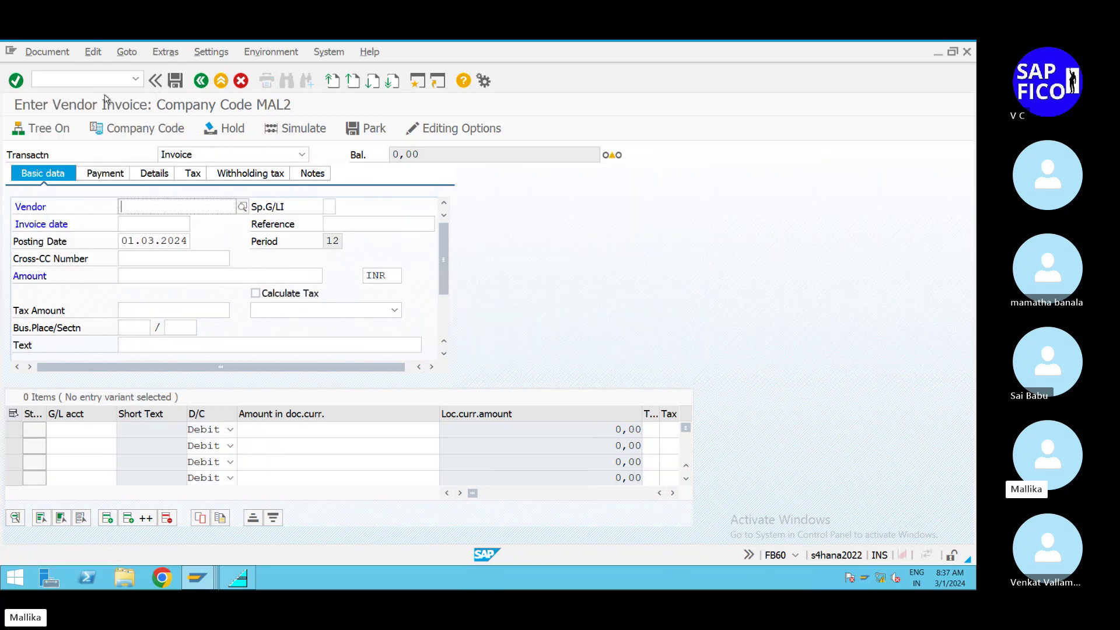
# - Fill in vendor 1200, invoice date 01.03.2024, amount 50000 INR and the text RENT INVOICE POSTING
pyautogui.click(173, 206)
pyautogui.click(164, 221)
pyautogui.click(140, 224)
pyautogui.click(140, 238)
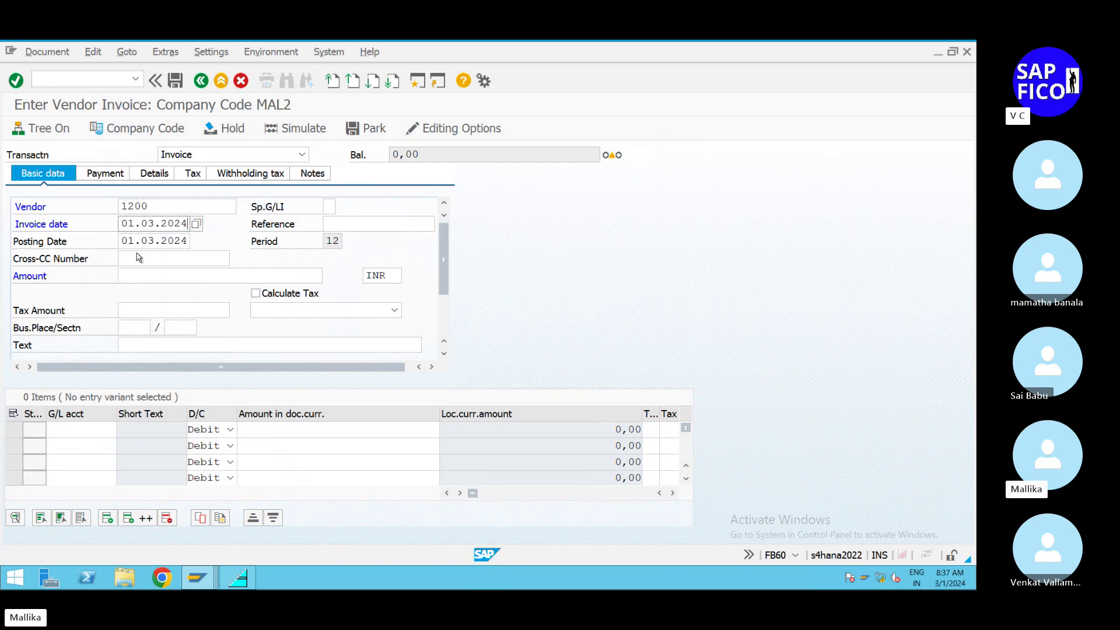
pyautogui.click(140, 275)
pyautogui.click(138, 290)
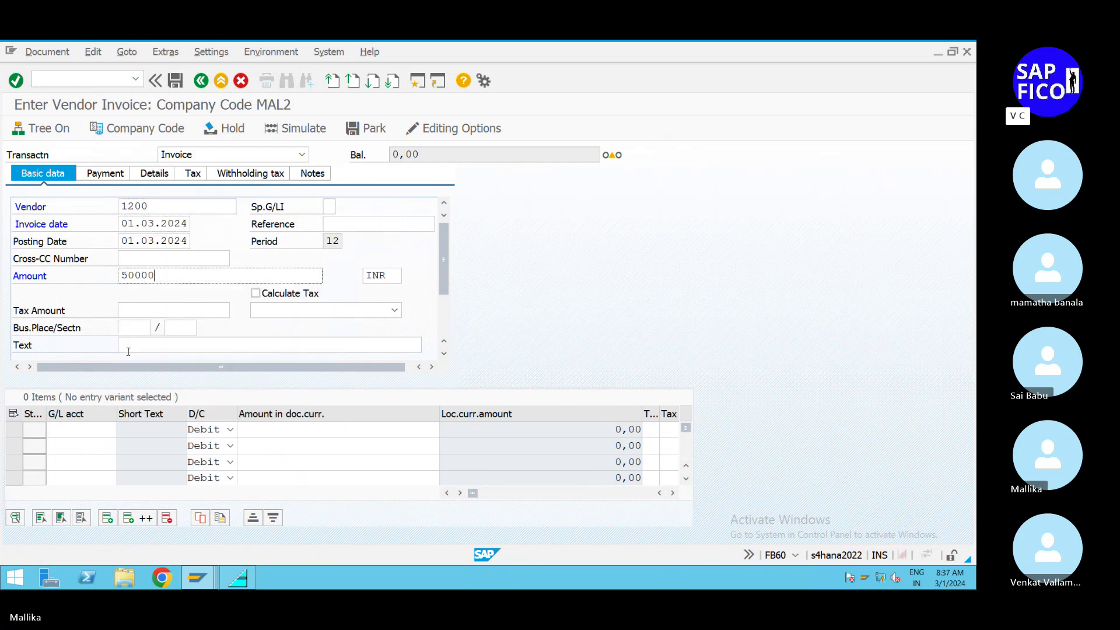
pyautogui.click(135, 347)
pyautogui.click(134, 360)
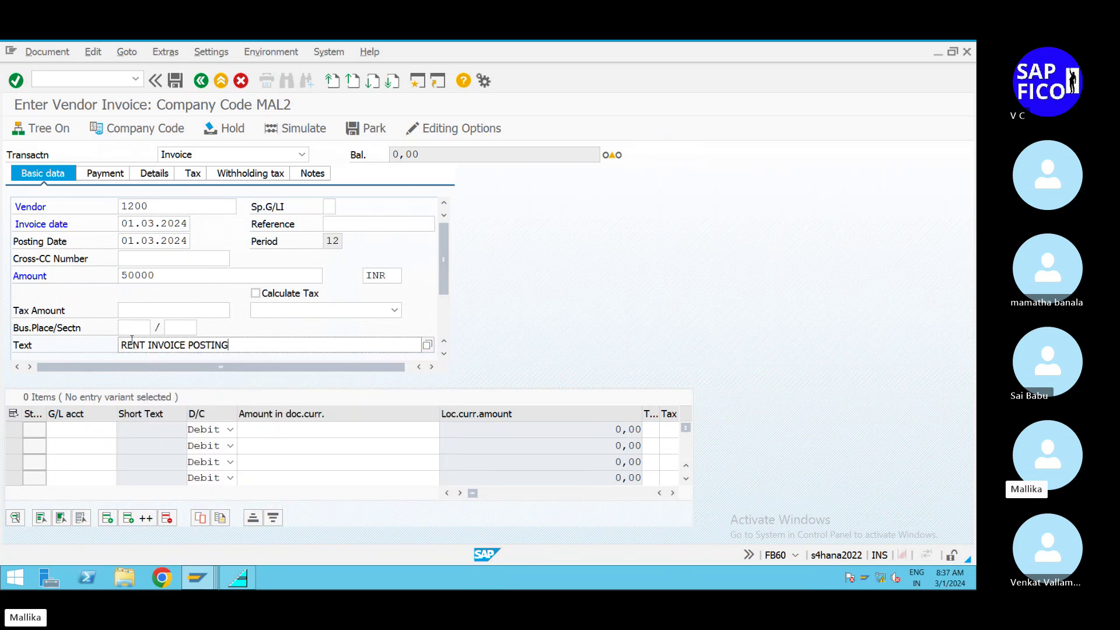
# - Assign business place HYDE and section code MAHY to the invoice
pyautogui.click(133, 327)
pyautogui.click(157, 328)
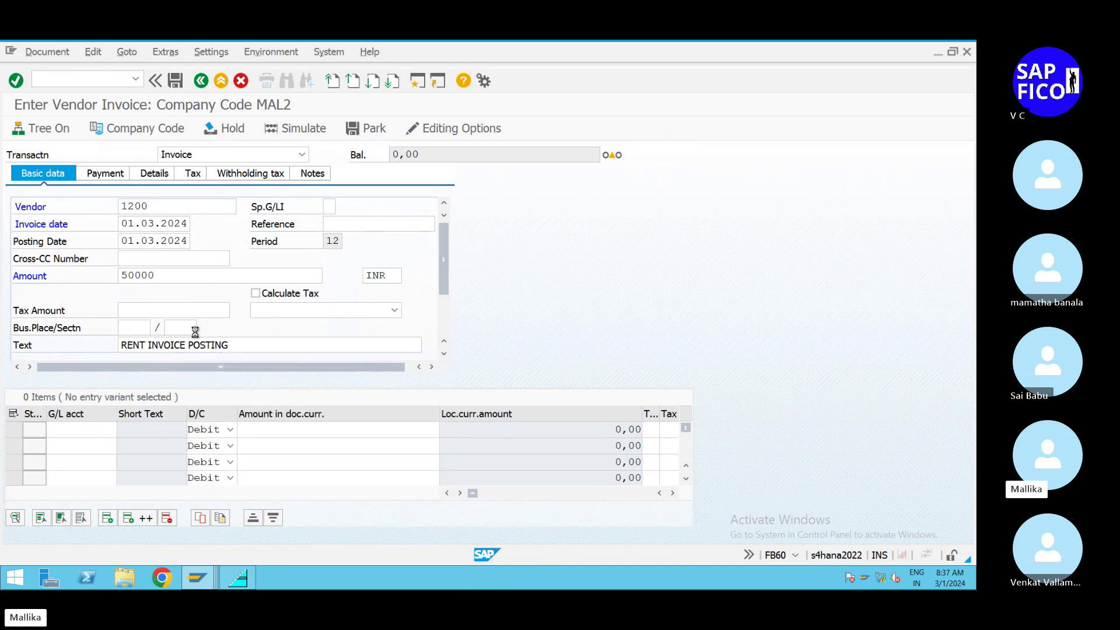
pyautogui.doubleClick(211, 133)
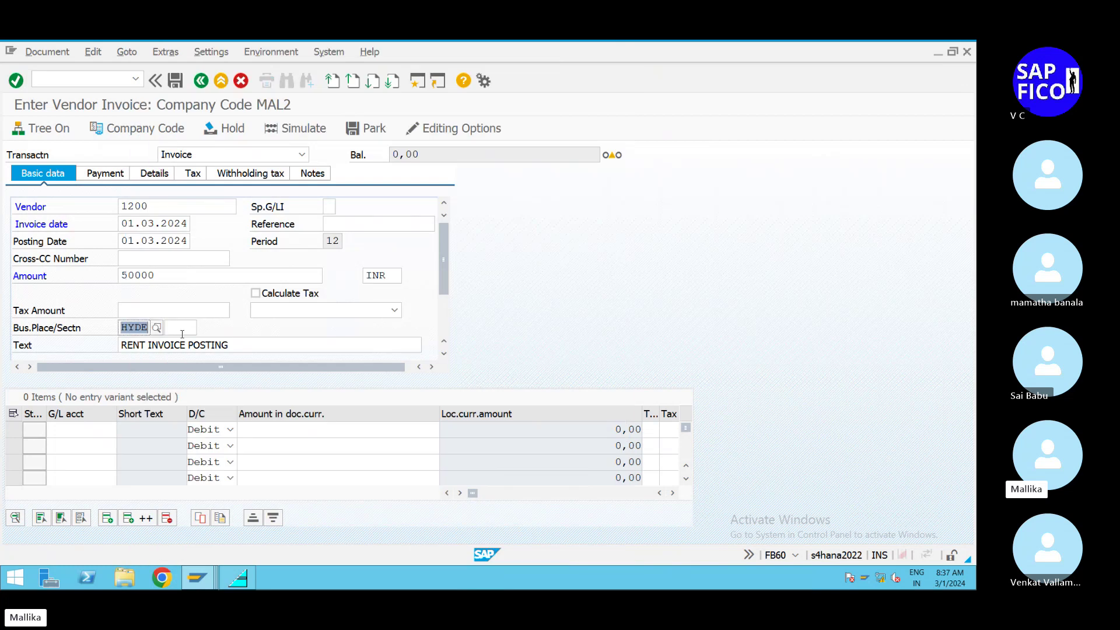
pyautogui.click(192, 328)
pyautogui.click(201, 329)
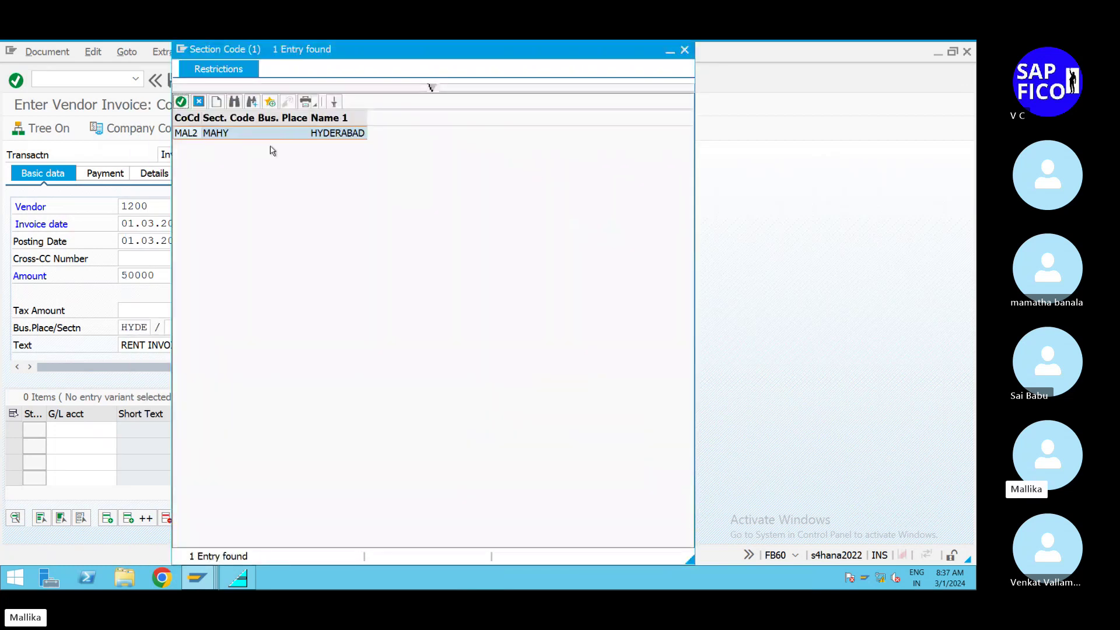
pyautogui.doubleClick(264, 132)
# - Add a debit line of 50000 for G/L account 400200, enter reference 01, and simulate the invoice
pyautogui.click(64, 434)
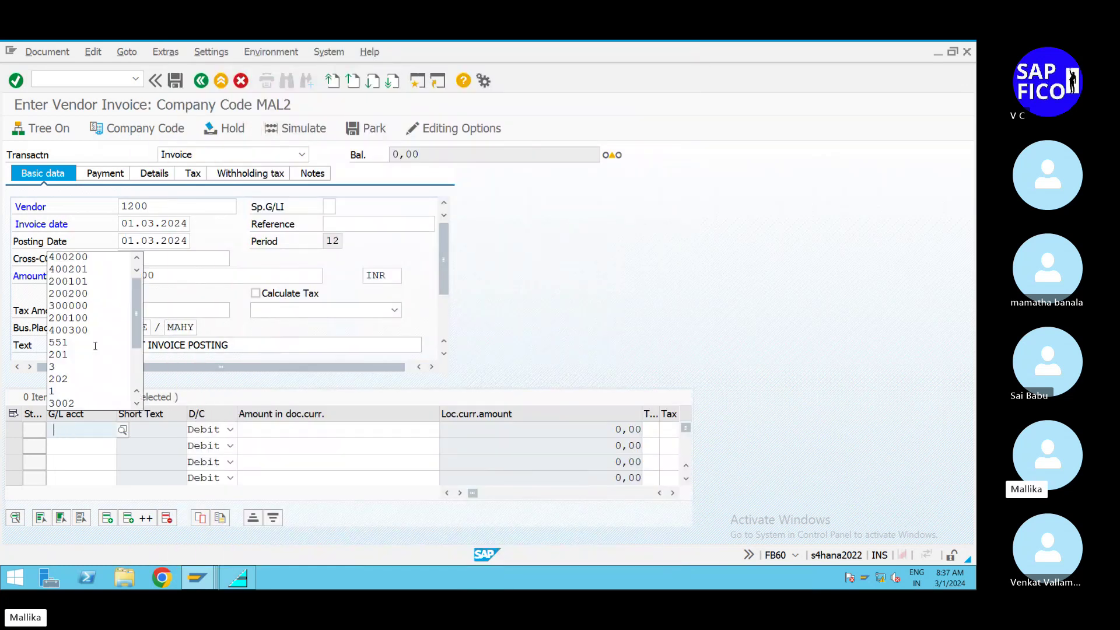
pyautogui.write('400200')
pyautogui.click(264, 434)
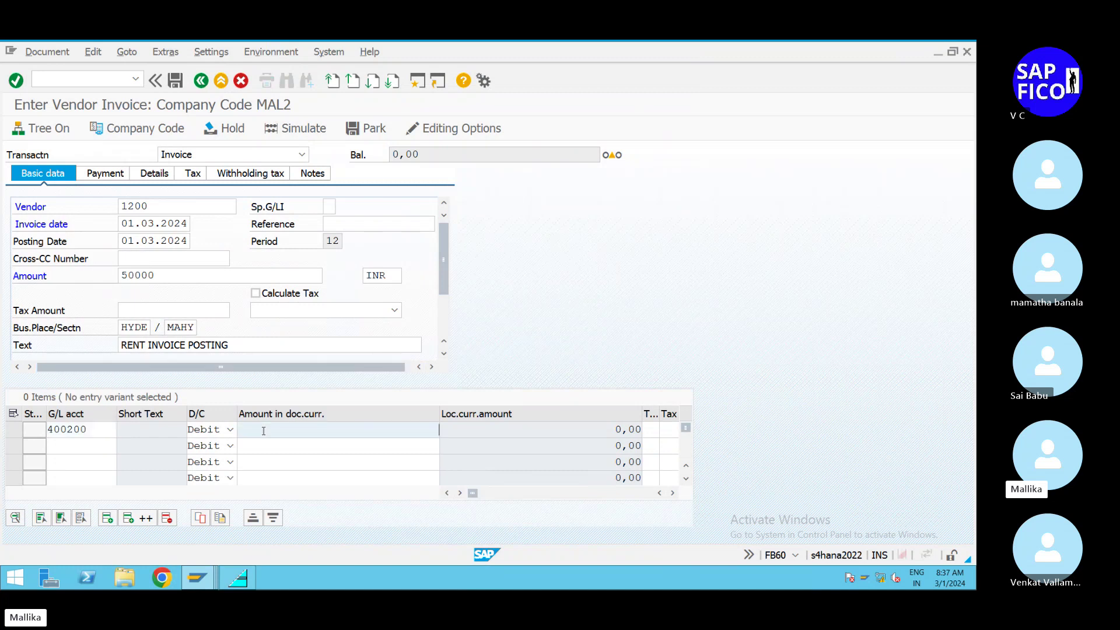
pyautogui.click(415, 277)
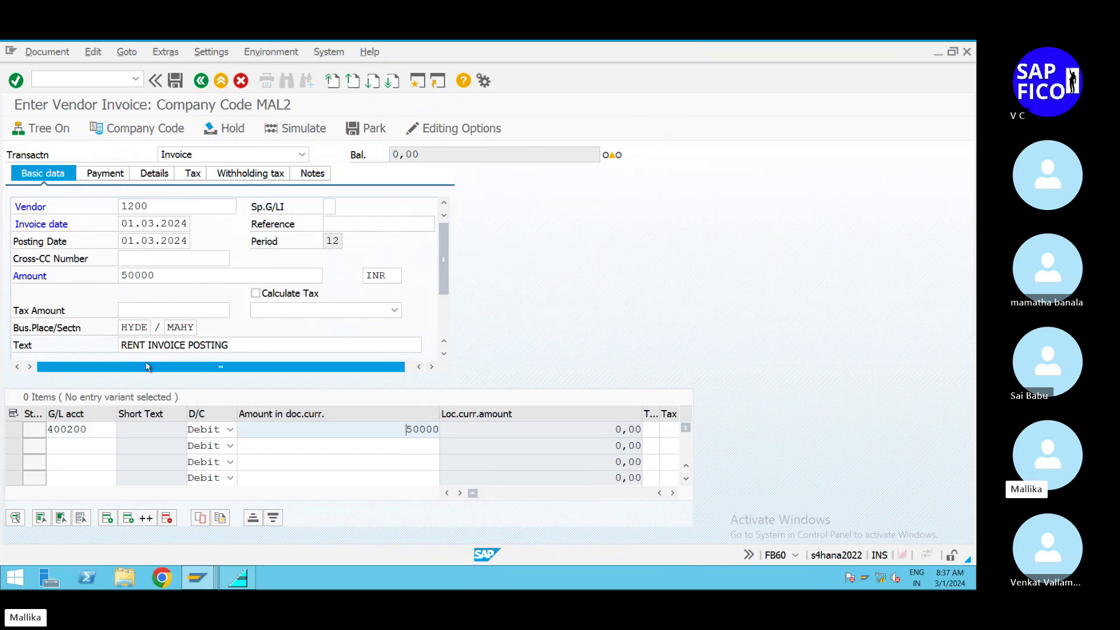
pyautogui.click(331, 227)
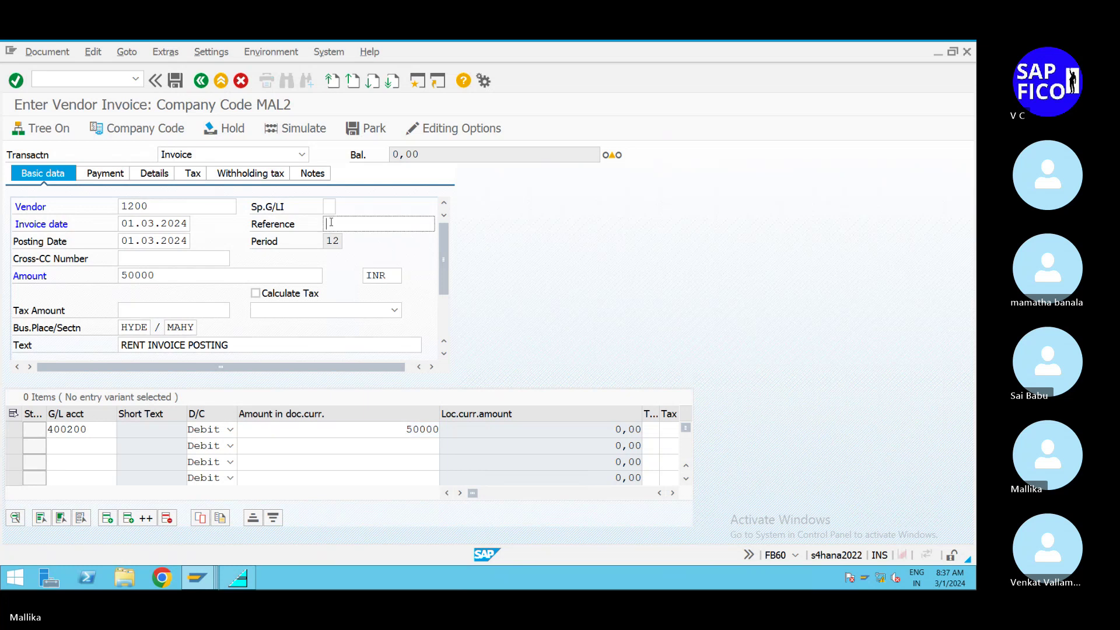
pyautogui.write('01')
pyautogui.click(314, 129)
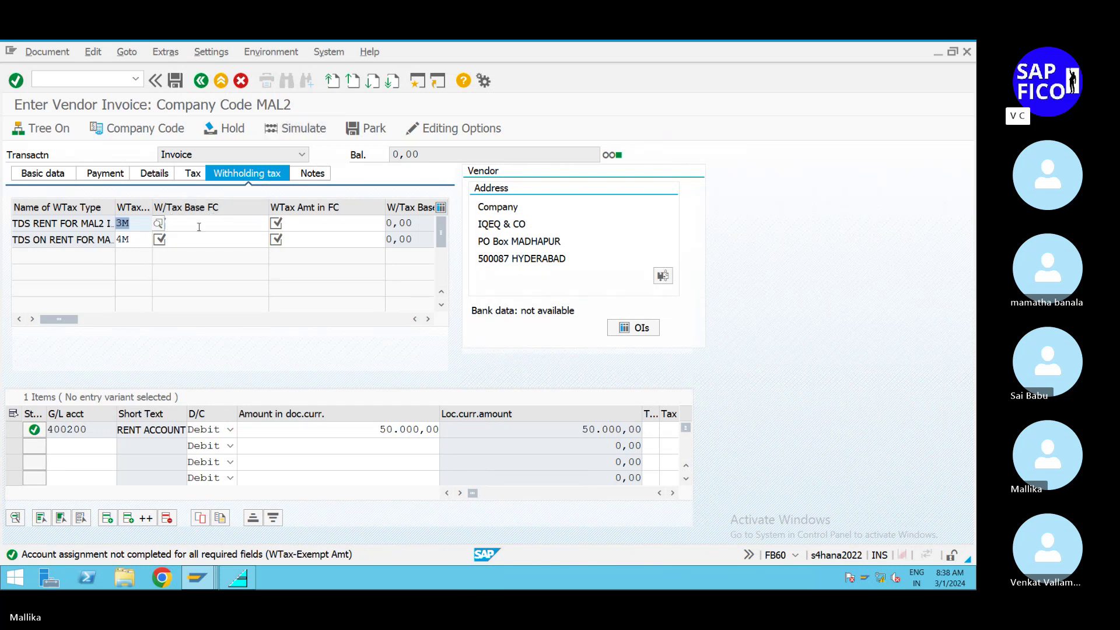
# - Read the detailed help for the status message about the incomplete account assignment and close it
pyautogui.doubleClick(12, 554)
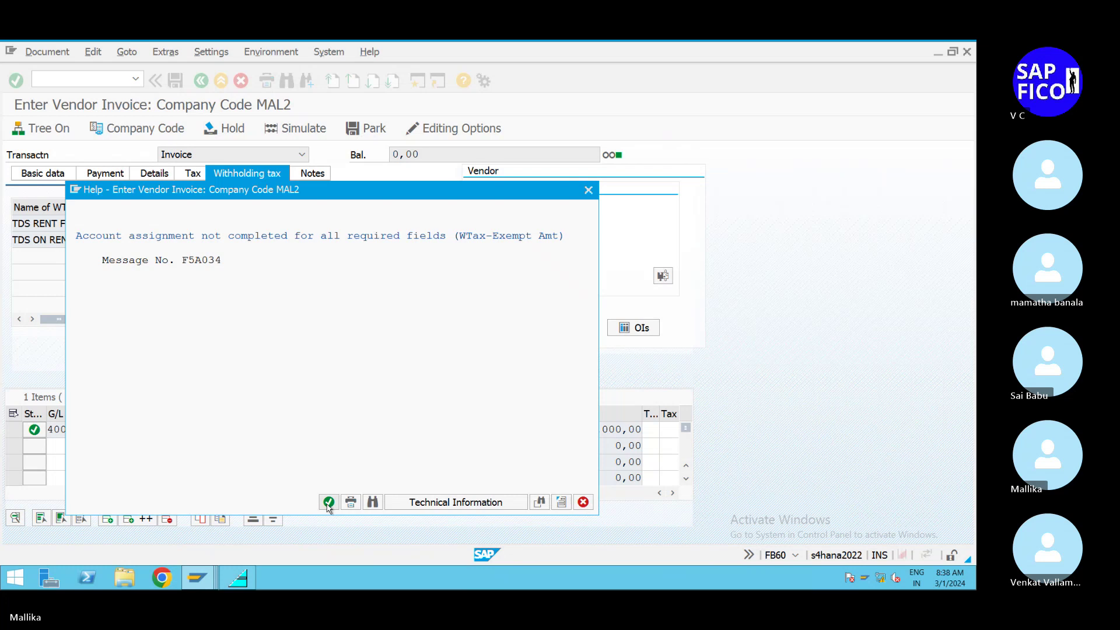
pyautogui.moveTo(461, 187); pyautogui.dragTo(771, 137)
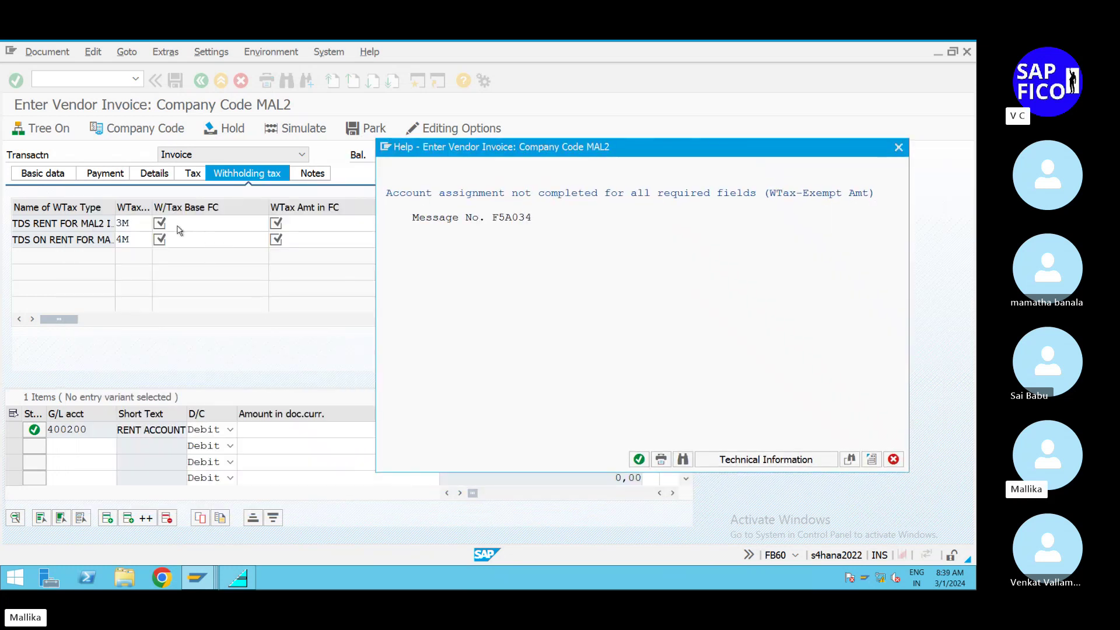
pyautogui.click(639, 460)
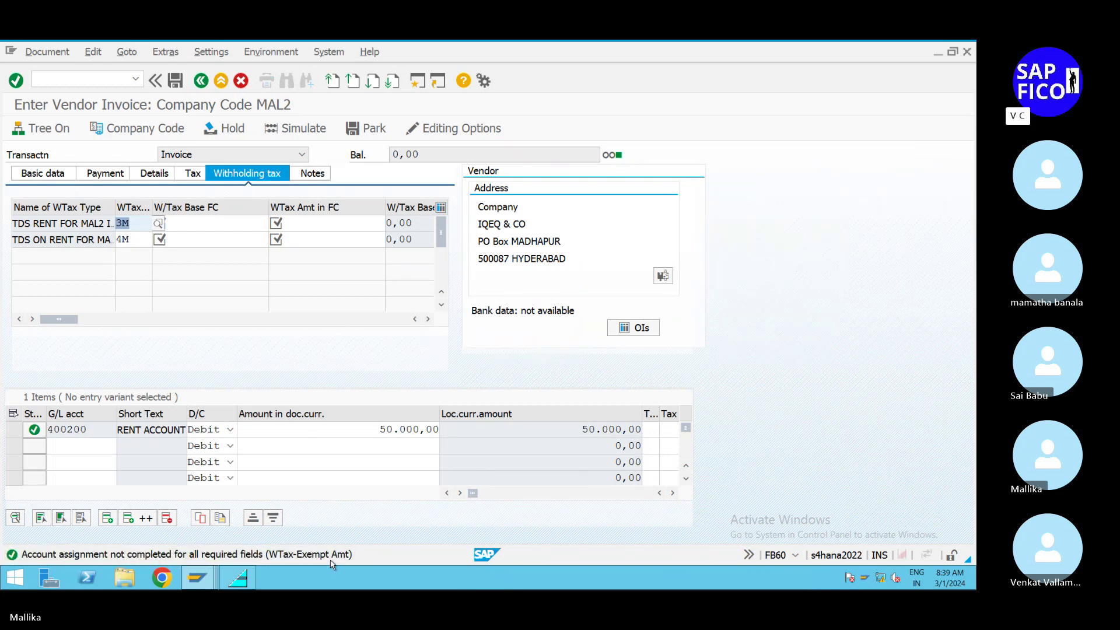
# - Inspect the withholding tax base fields and the line item's further columns, and simulate the invoice again
pyautogui.click(184, 224)
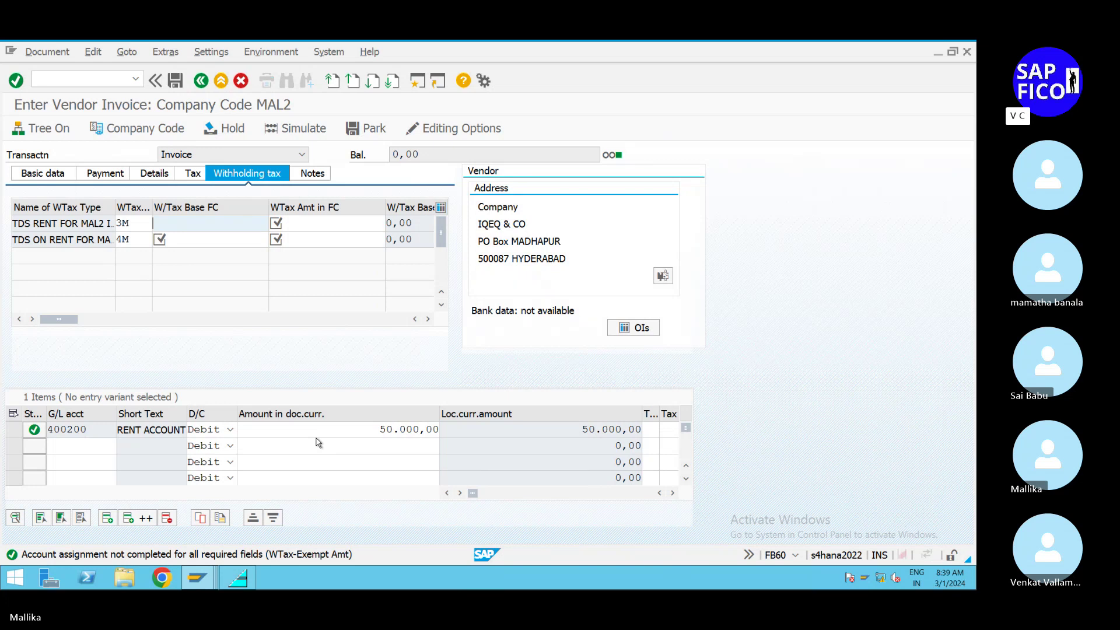
pyautogui.click(674, 494)
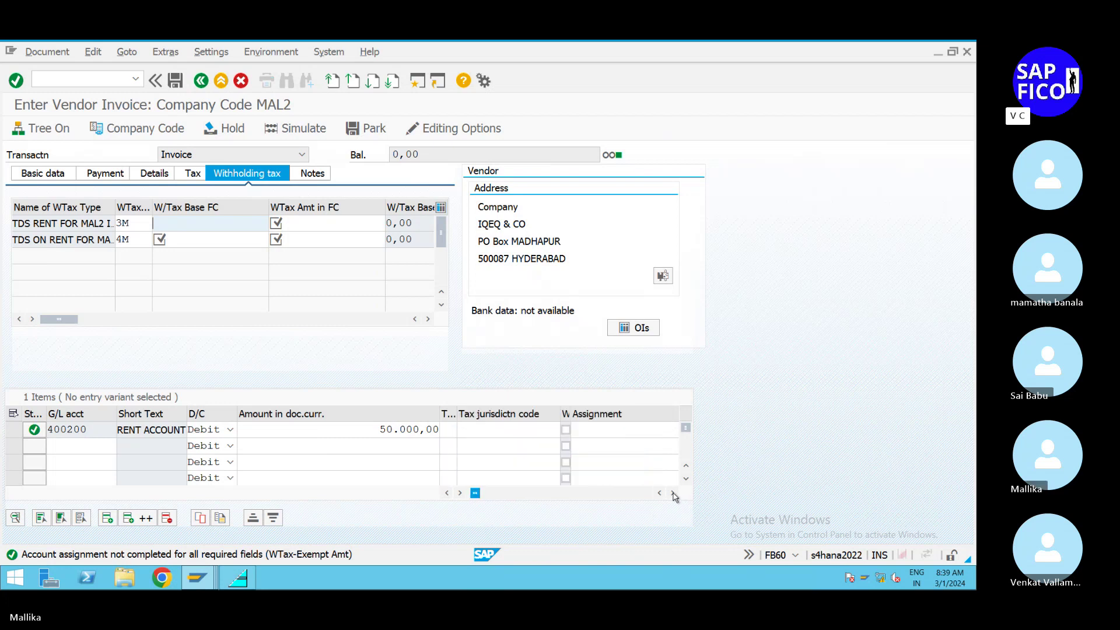
pyautogui.click(447, 493)
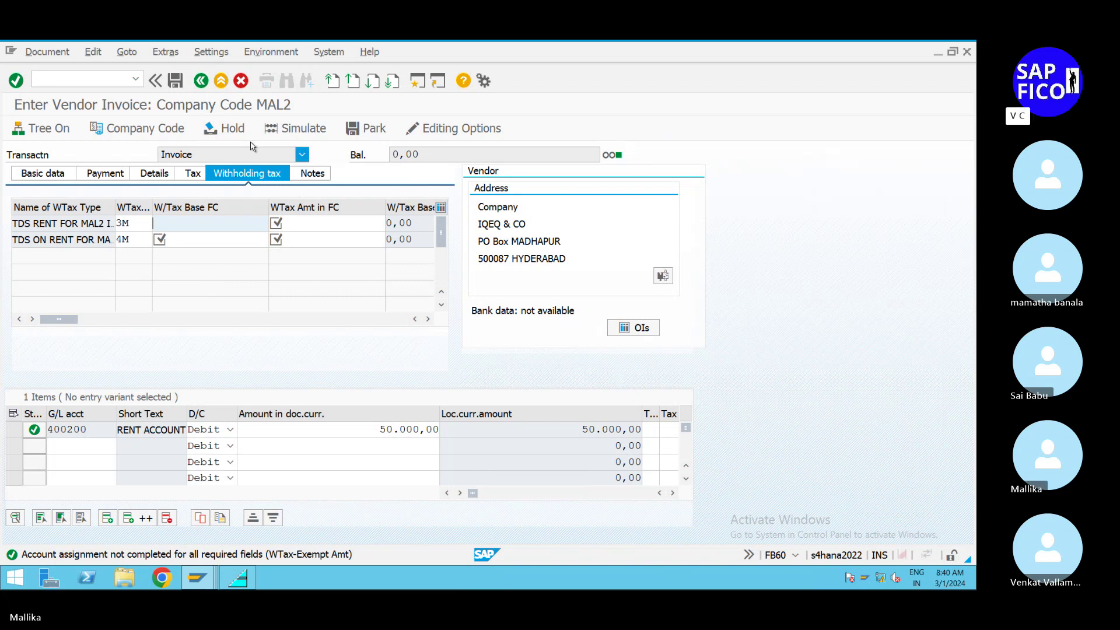
pyautogui.click(281, 130)
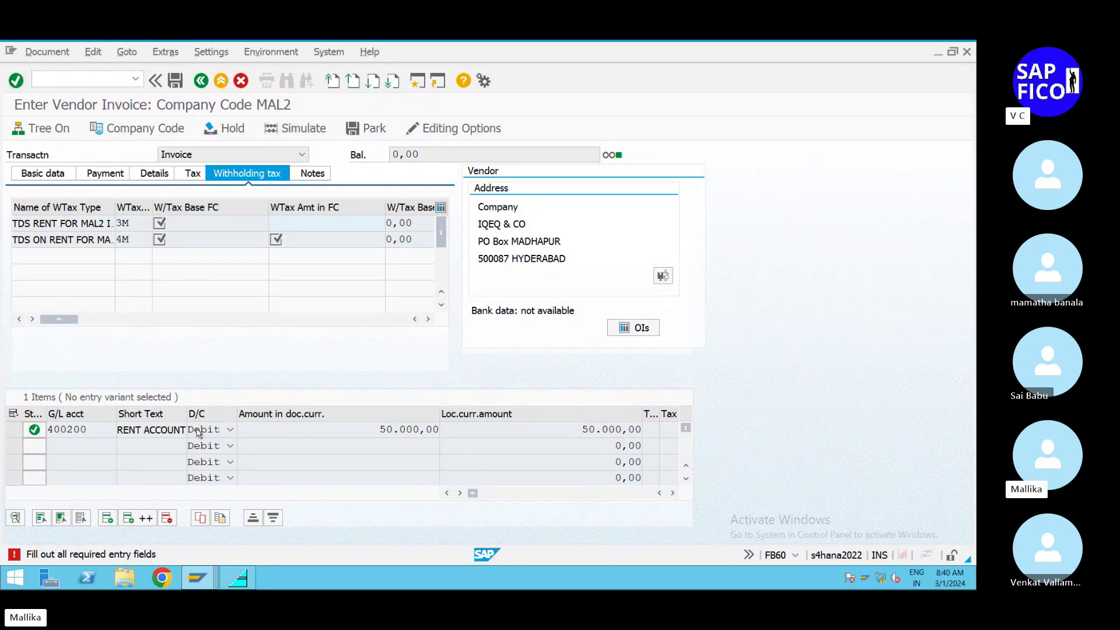
# - Switch to the second SAP session and open transaction OB41 for posting key maintenance
pyautogui.moveTo(206, 581)
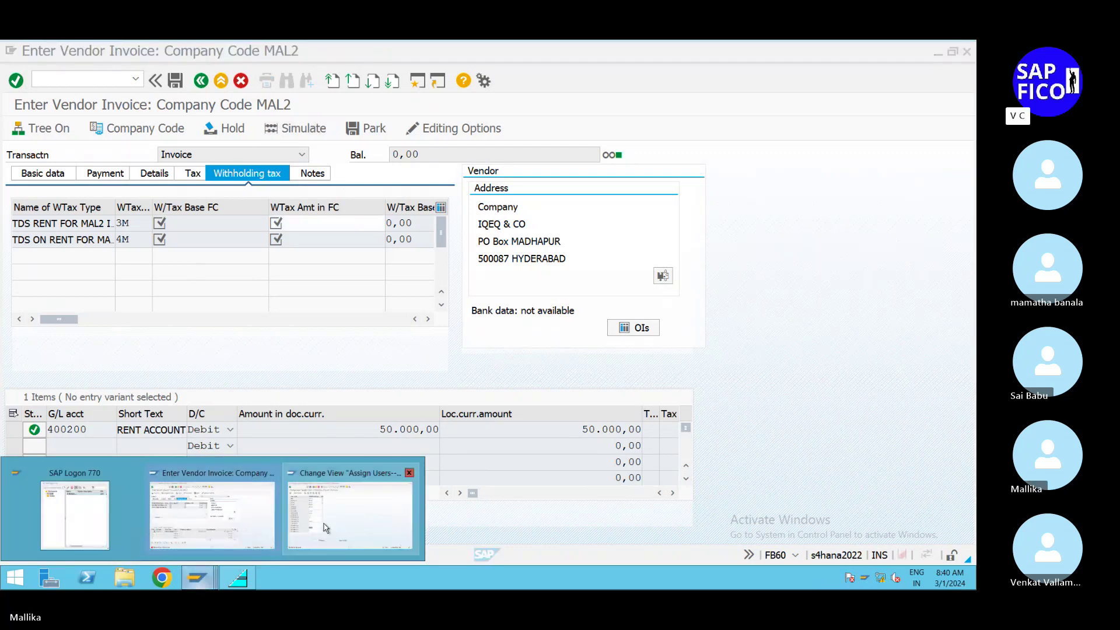
pyautogui.click(350, 514)
pyautogui.click(45, 75)
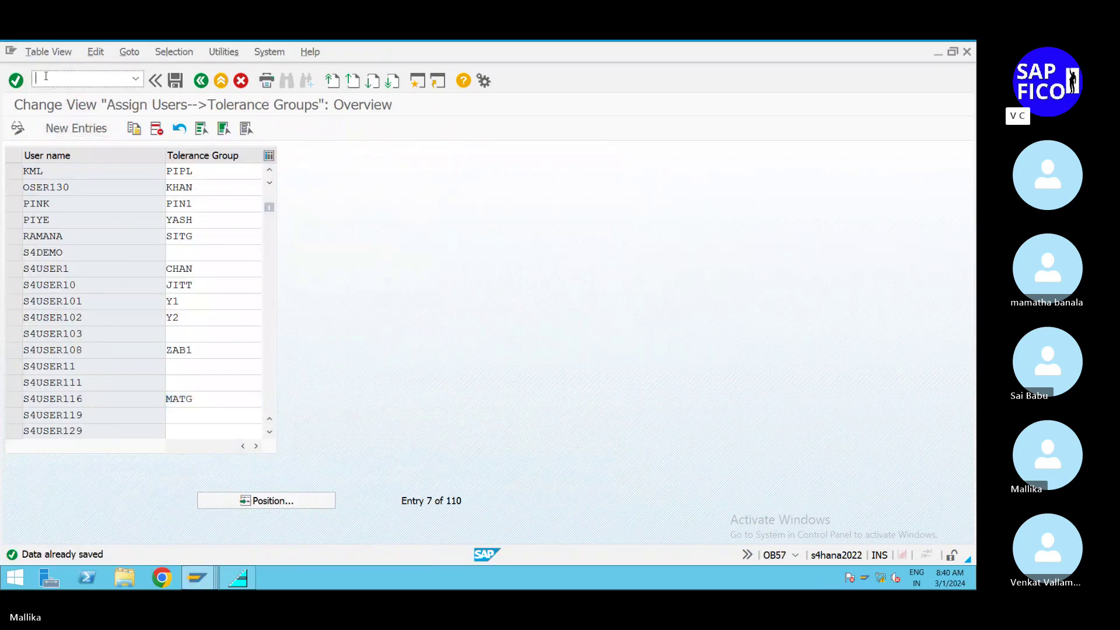
pyautogui.write('/NOB41')
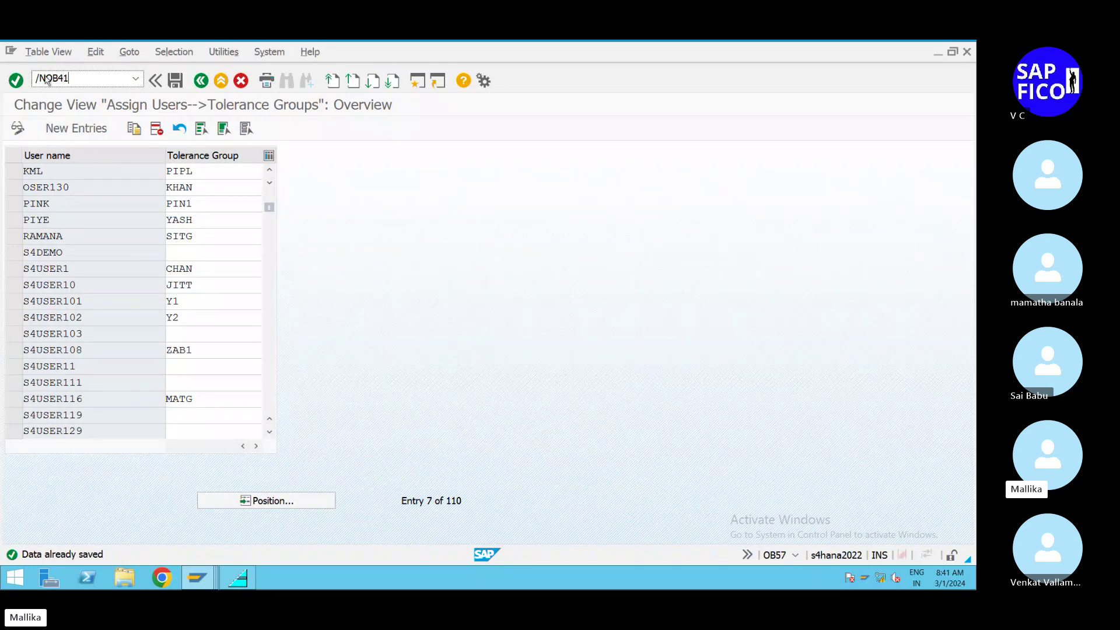
pyautogui.press('Return')
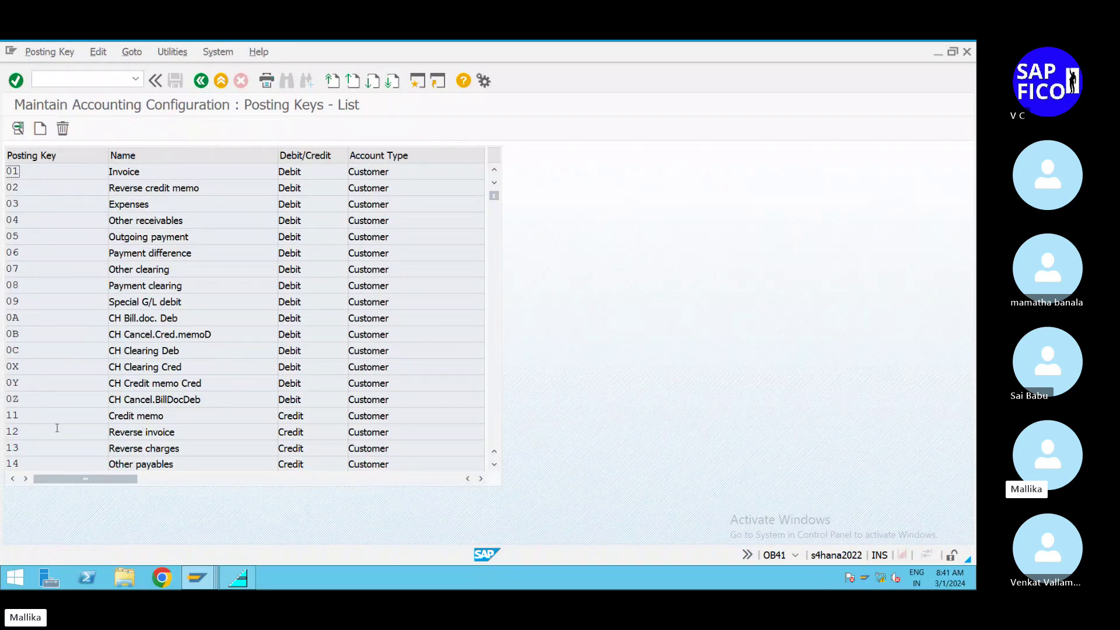
# - Find vendor invoice posting key 31 in the list, examine its detail settings and return to the list
pyautogui.click(495, 465)
pyautogui.click(494, 466)
pyautogui.click(494, 465)
pyautogui.click(494, 465)
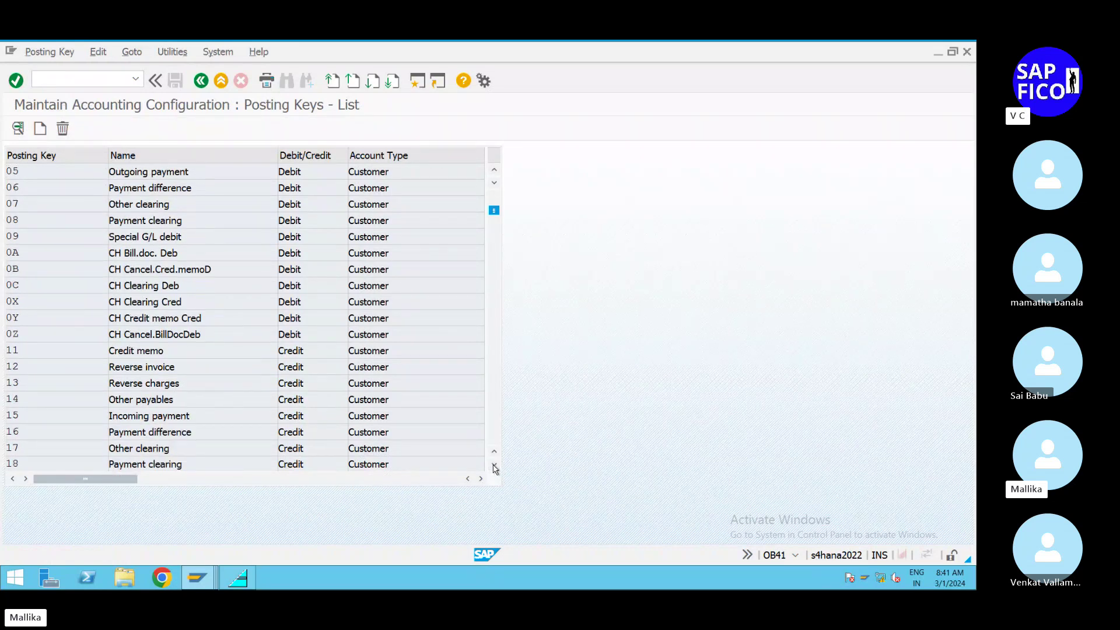
pyautogui.click(494, 465)
pyautogui.click(494, 465)
pyautogui.click(495, 466)
pyautogui.click(495, 465)
pyautogui.click(495, 465)
pyautogui.click(494, 465)
pyautogui.click(494, 465)
pyautogui.click(494, 465)
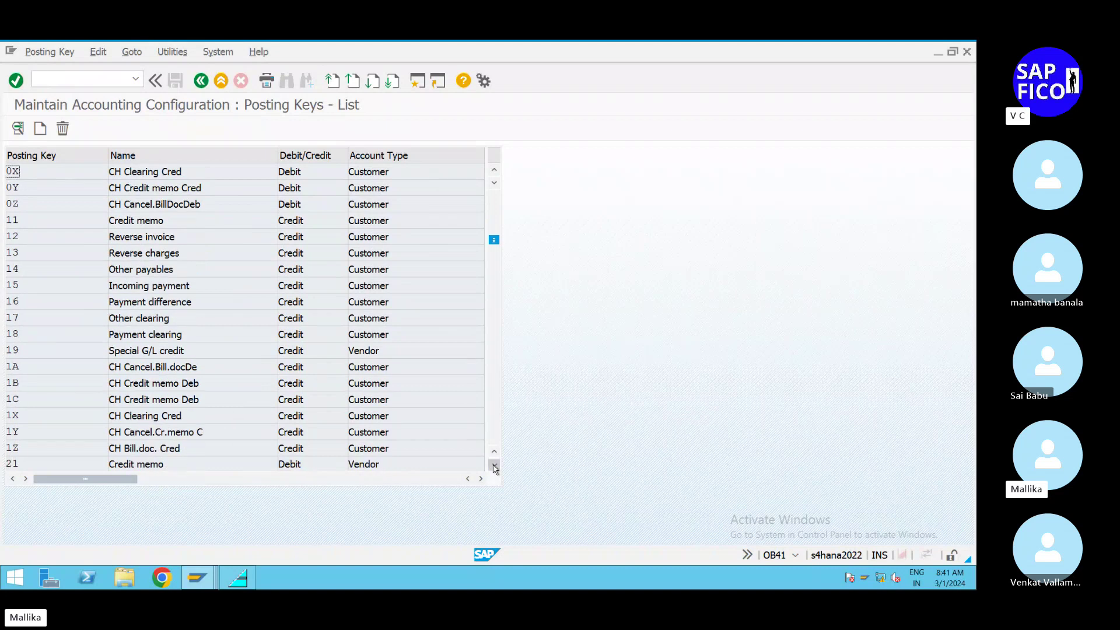
pyautogui.click(494, 466)
pyautogui.click(494, 465)
pyautogui.click(494, 465)
pyautogui.click(495, 465)
pyautogui.click(495, 465)
pyautogui.click(494, 465)
pyautogui.click(495, 465)
pyautogui.click(494, 465)
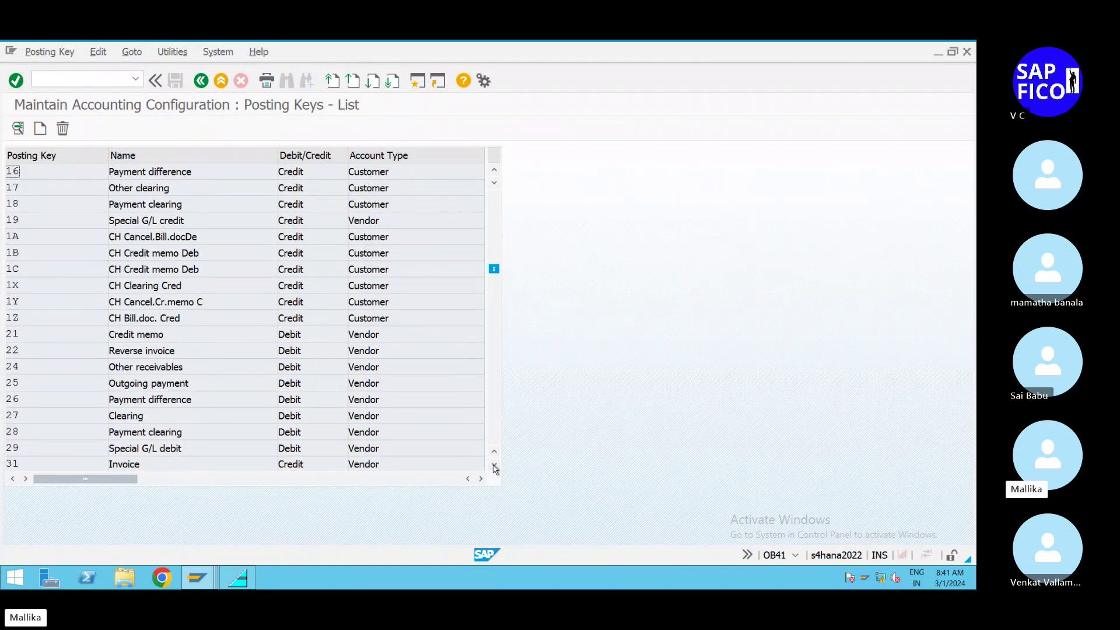
pyautogui.click(495, 466)
pyautogui.click(32, 454)
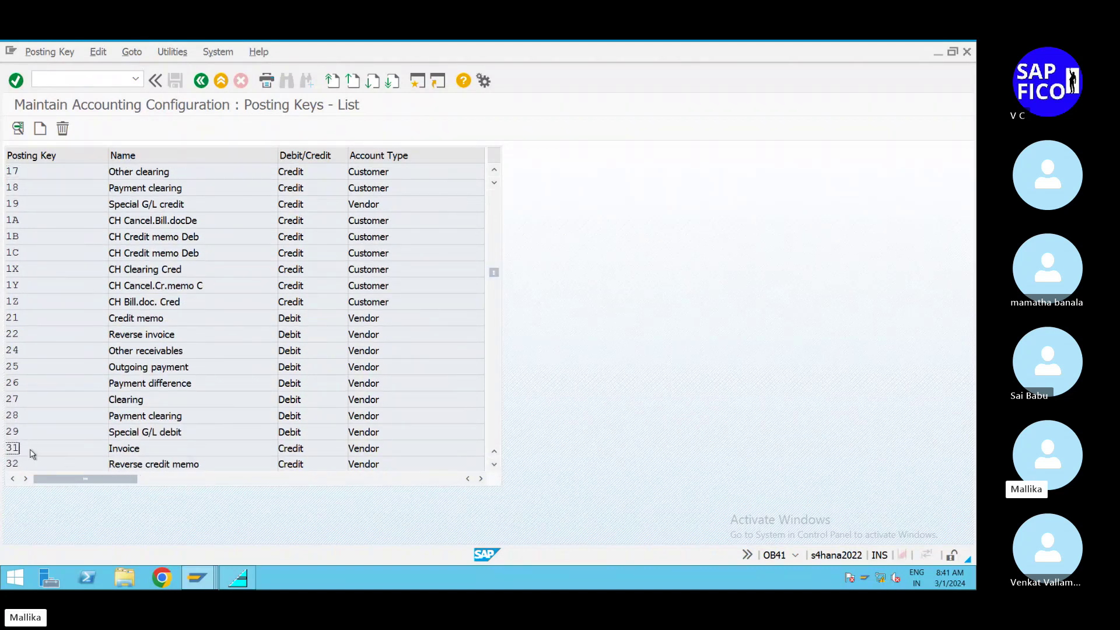
pyautogui.doubleClick(32, 454)
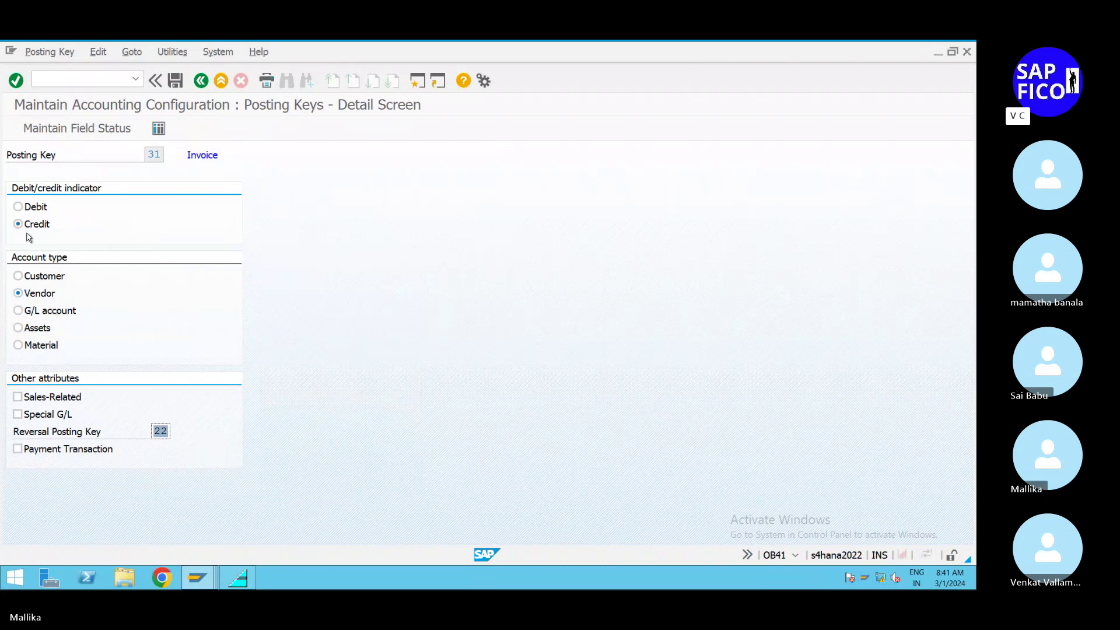
pyautogui.click(200, 81)
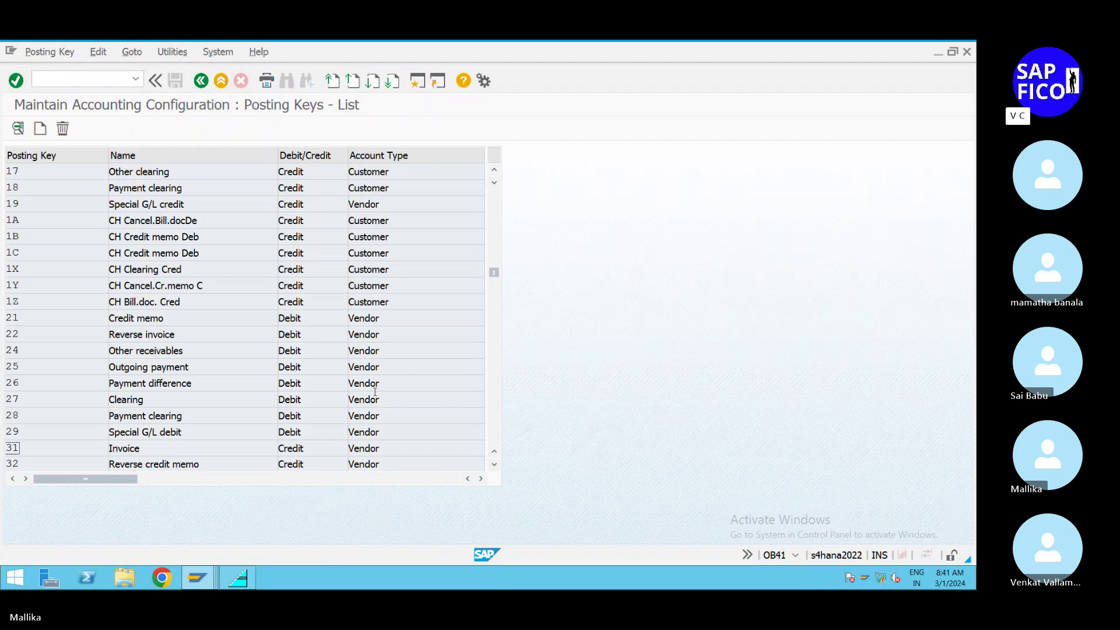
# - Reopen posting key 31 and go to the Taxes group of its field status
pyautogui.click(493, 465)
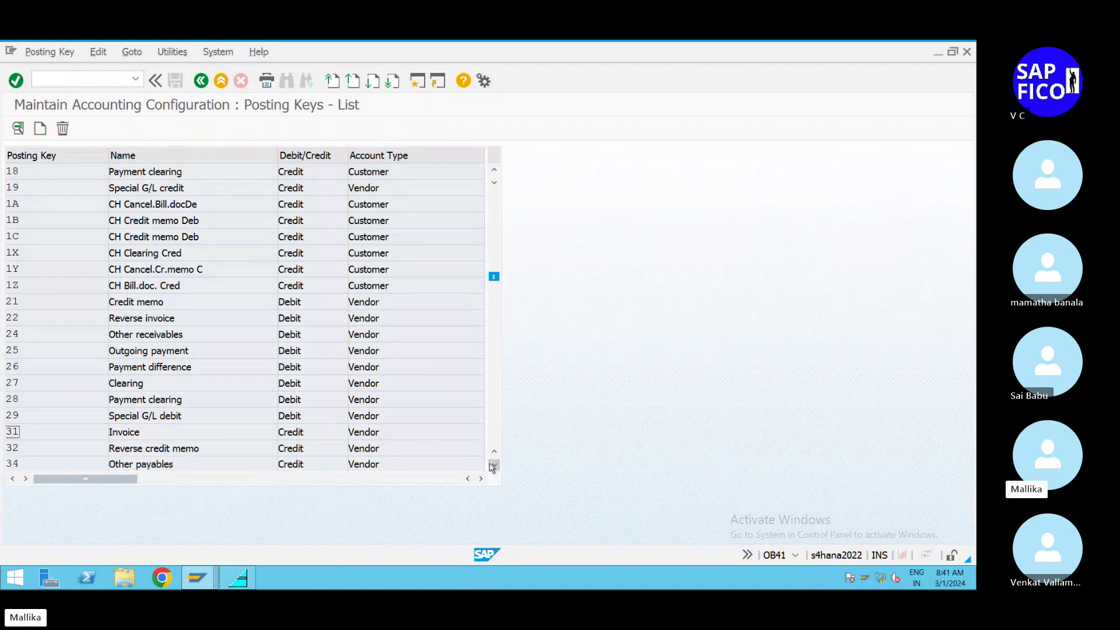
pyautogui.click(493, 466)
pyautogui.click(493, 466)
pyautogui.doubleClick(21, 400)
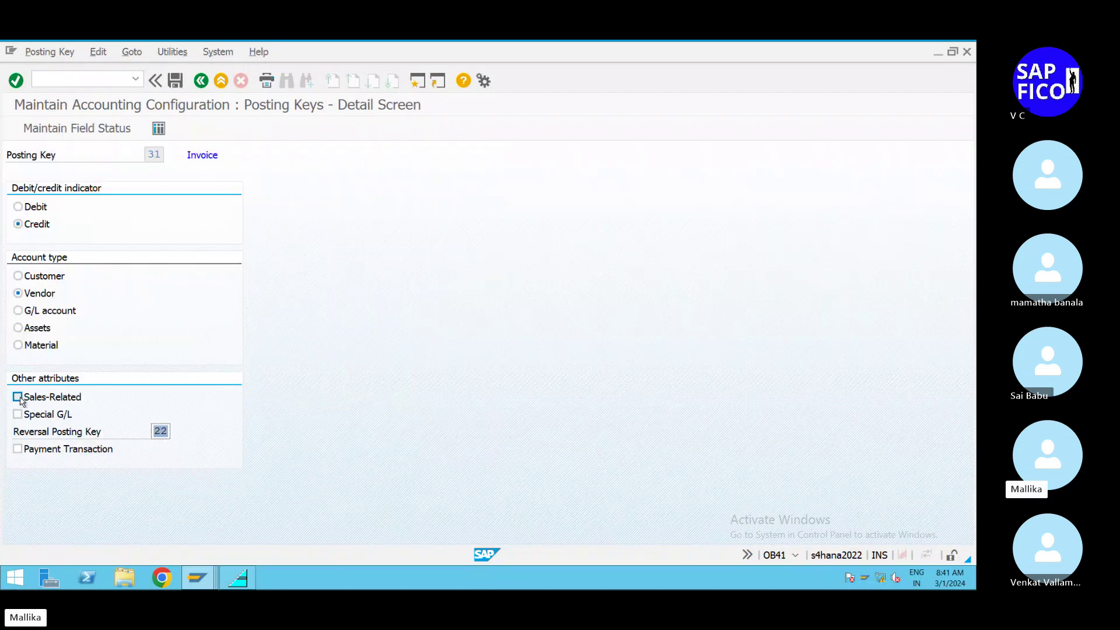
pyautogui.click(102, 131)
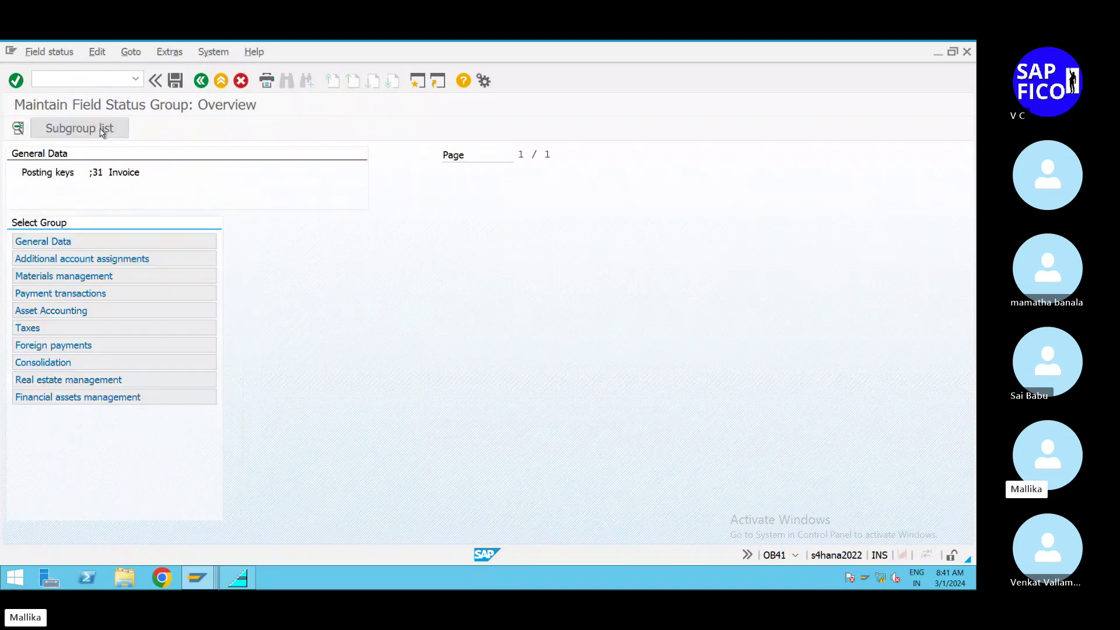
pyautogui.doubleClick(53, 330)
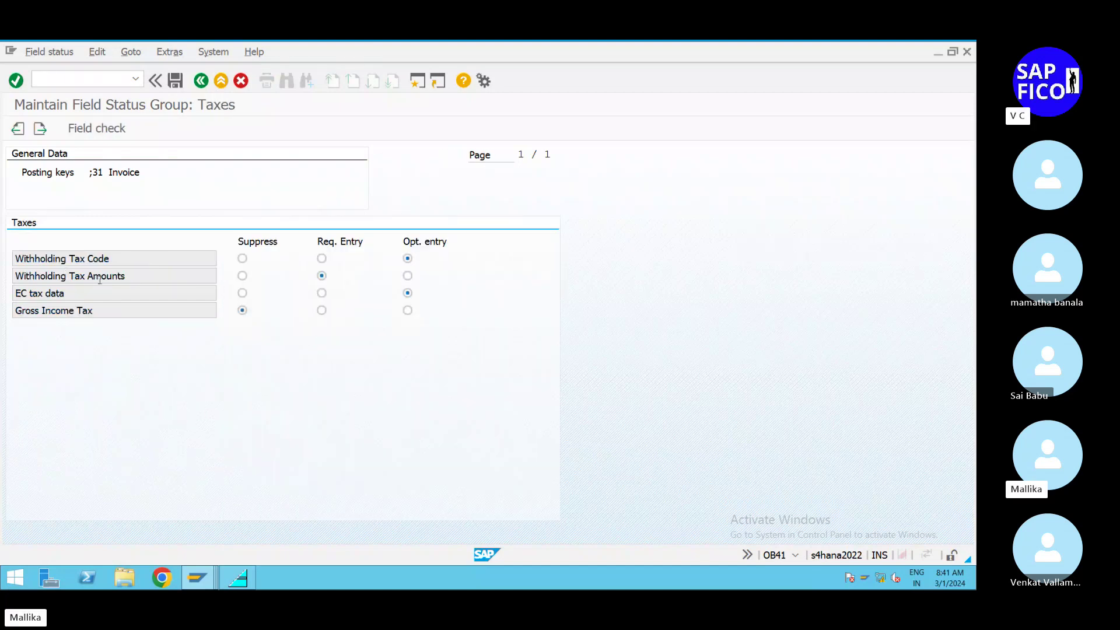
# - Set Withholding Tax Amounts and Gross Income Tax to optional entry, save in the proposed customizing request, and return to the list
pyautogui.click(408, 276)
pyautogui.click(408, 310)
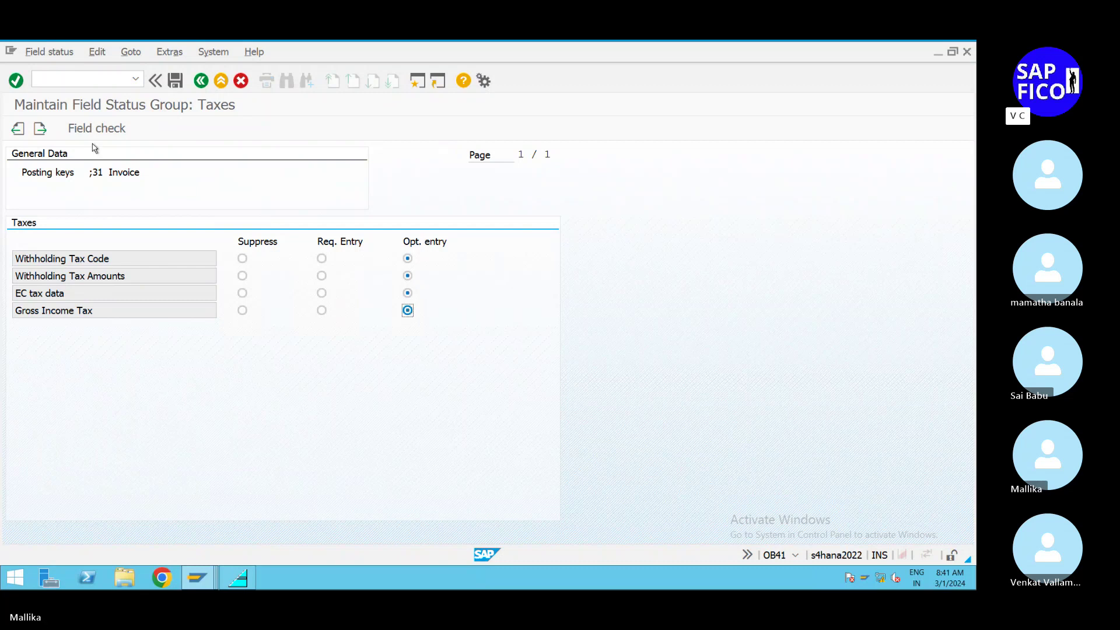
pyautogui.click(40, 129)
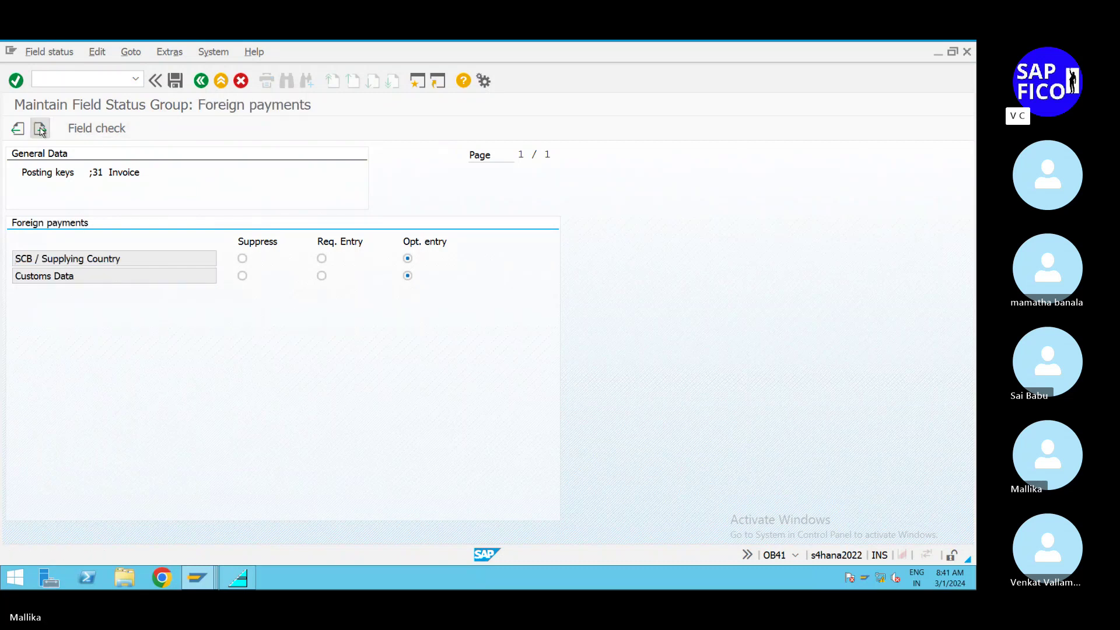
pyautogui.click(175, 81)
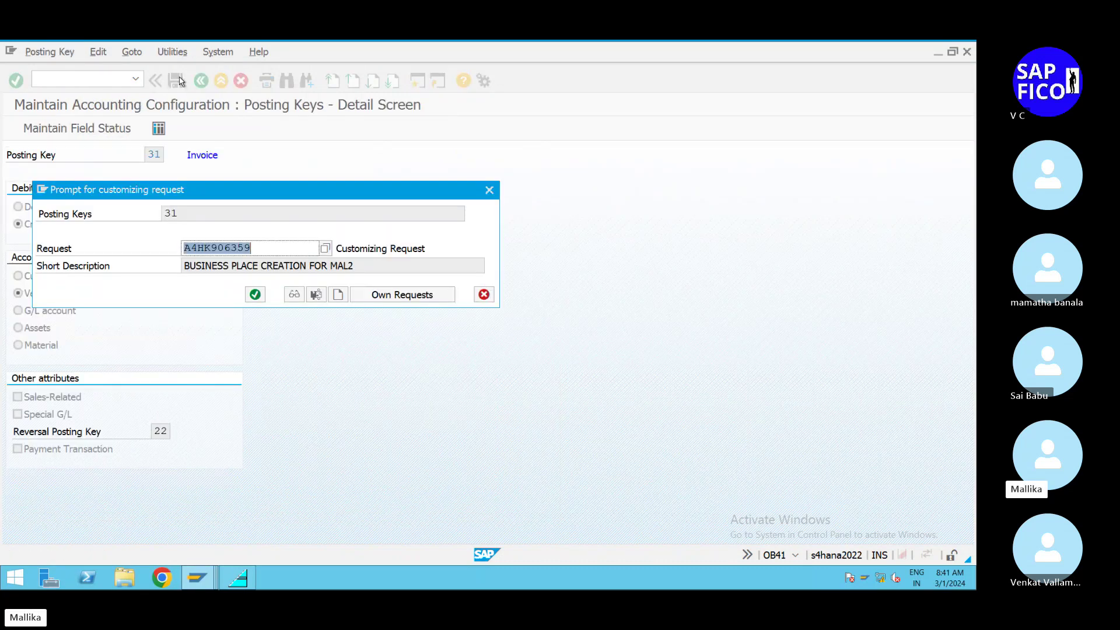
pyautogui.click(255, 294)
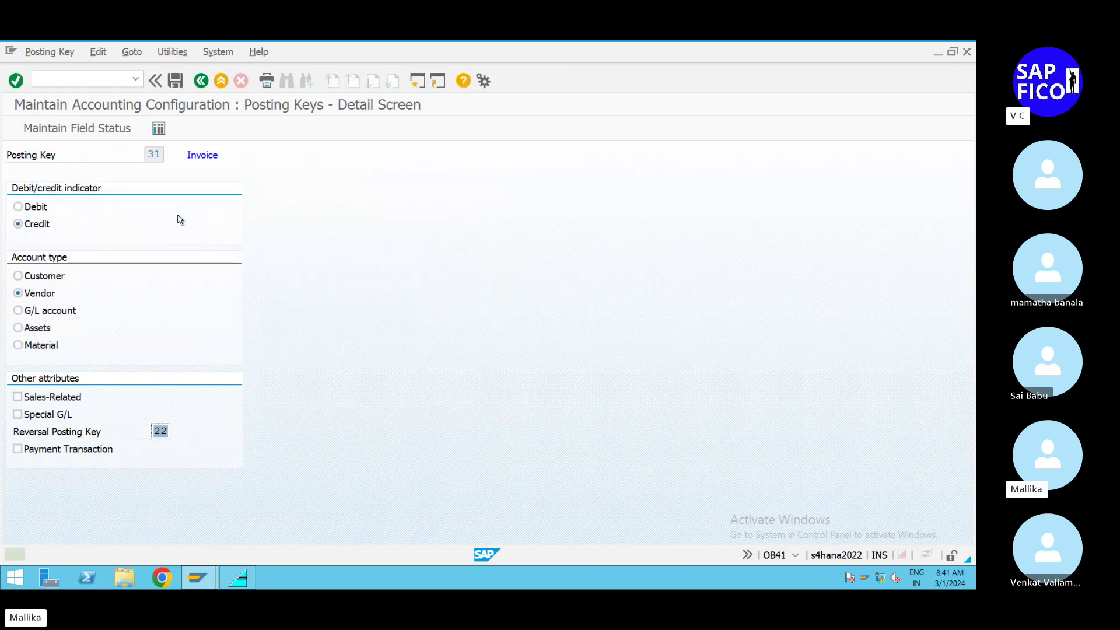
pyautogui.click(200, 81)
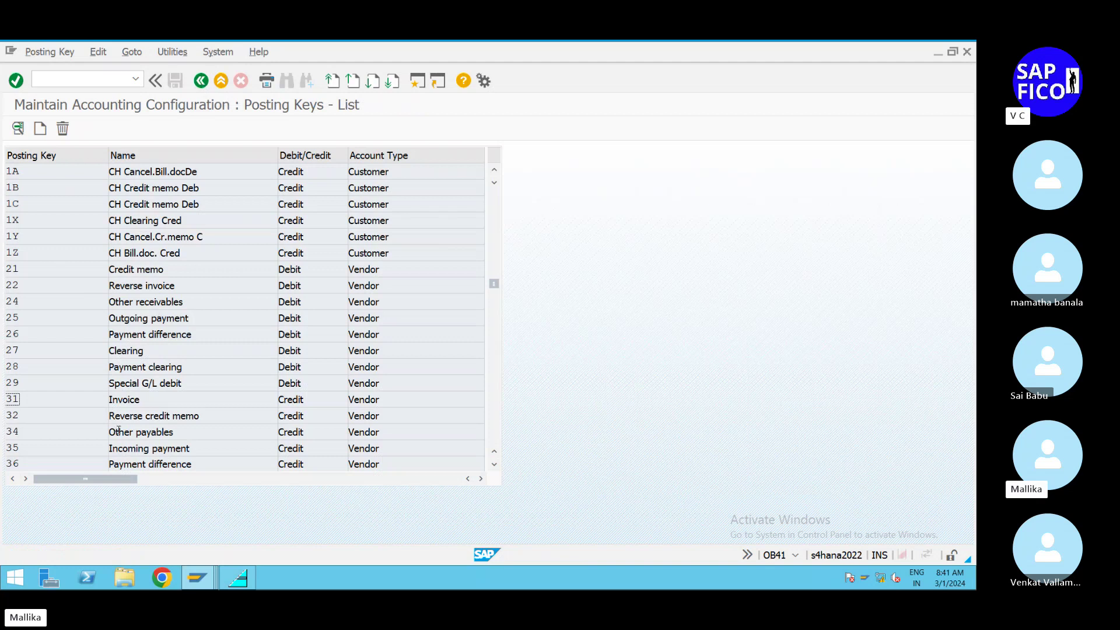
# - Locate posting key 40 for G/L account debit entries in the posting key list
pyautogui.click(494, 465)
pyautogui.click(494, 465)
pyautogui.click(495, 466)
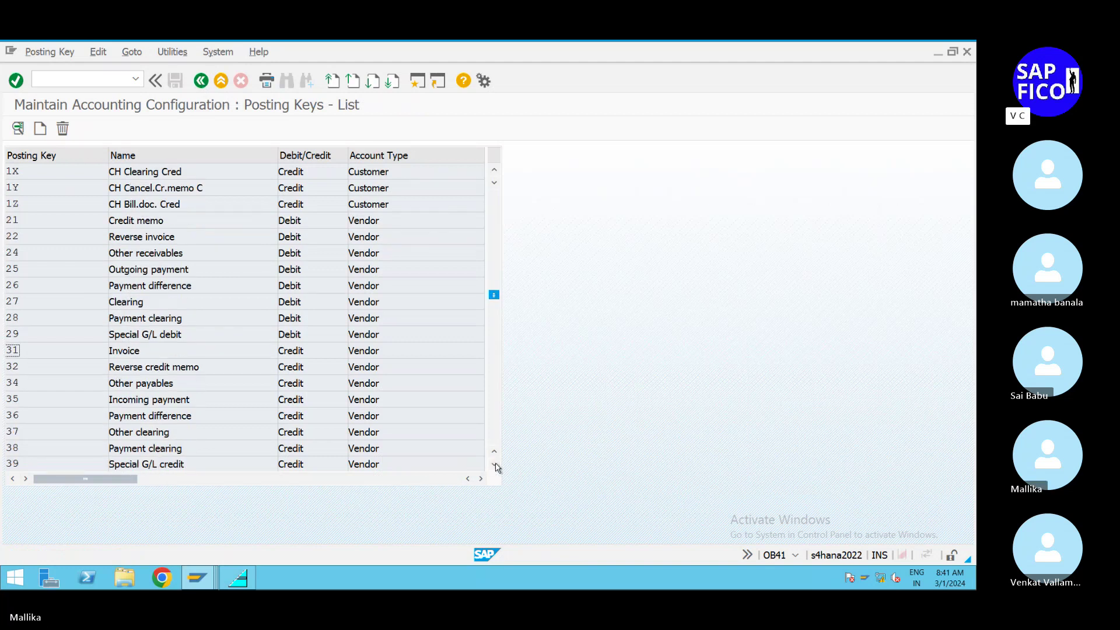
pyautogui.click(495, 465)
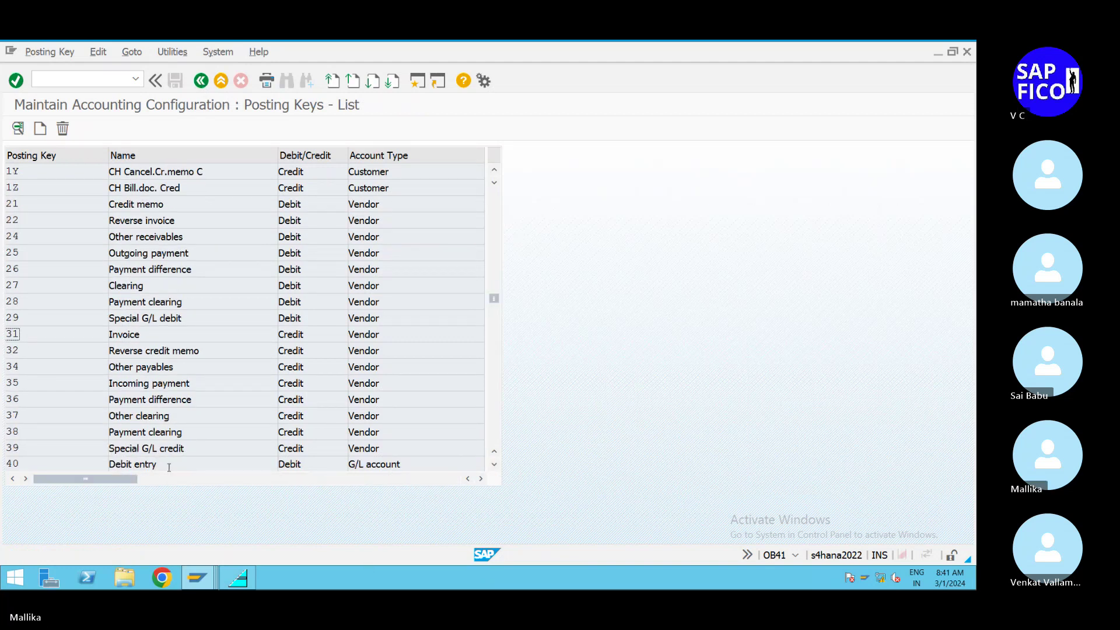
# - Switch back to the vendor invoice session and restart invoice entry with transaction FB60
pyautogui.moveTo(210, 580)
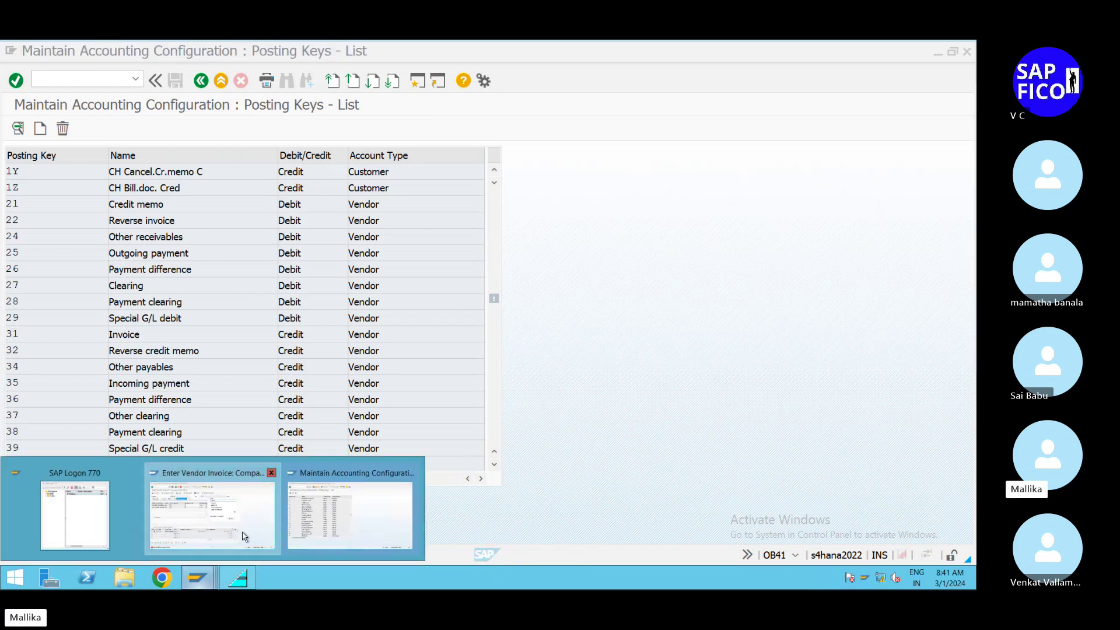
pyautogui.click(212, 514)
pyautogui.click(65, 82)
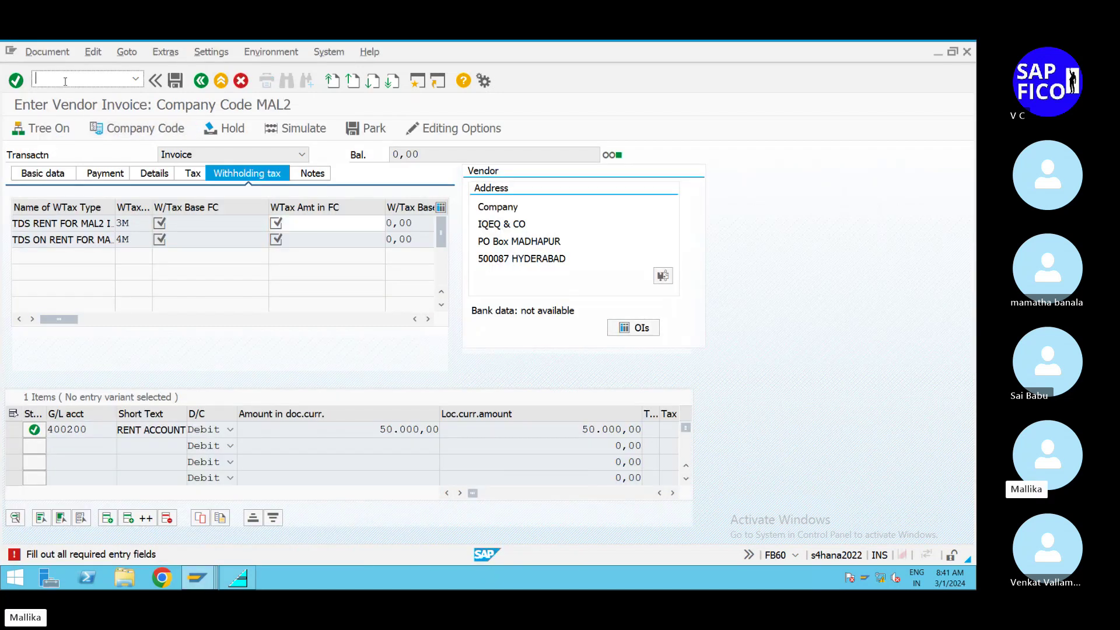
pyautogui.write('/NFB60')
pyautogui.press('Return')
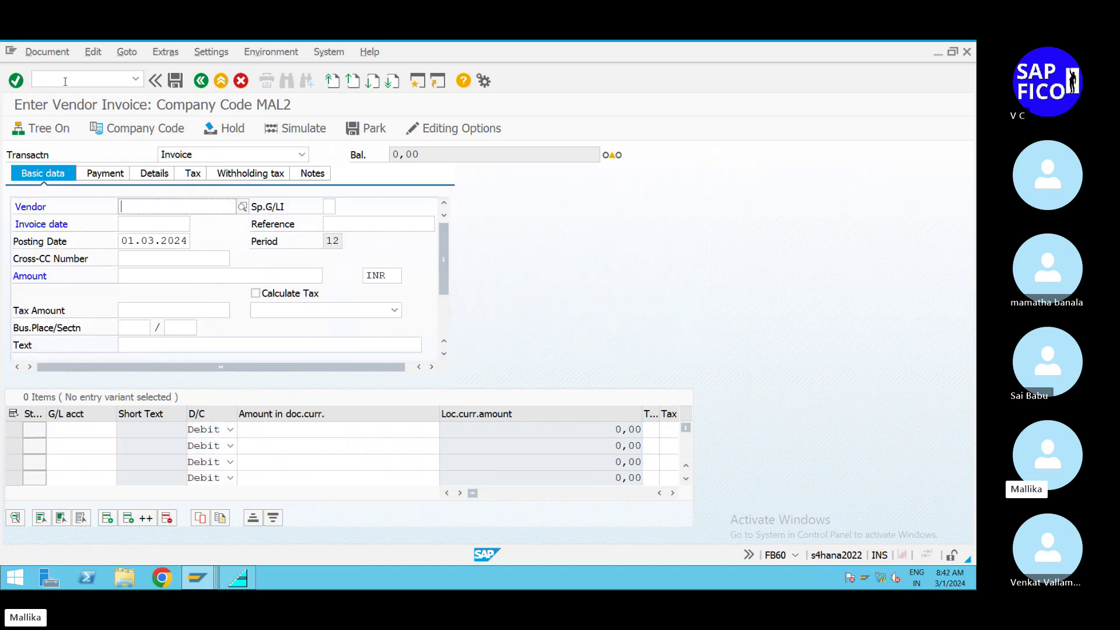
# - Enter vendor 1200, invoice date 01.03.2024 and amount 50000 INR in the invoice header
pyautogui.click(154, 221)
pyautogui.click(154, 225)
pyautogui.click(148, 239)
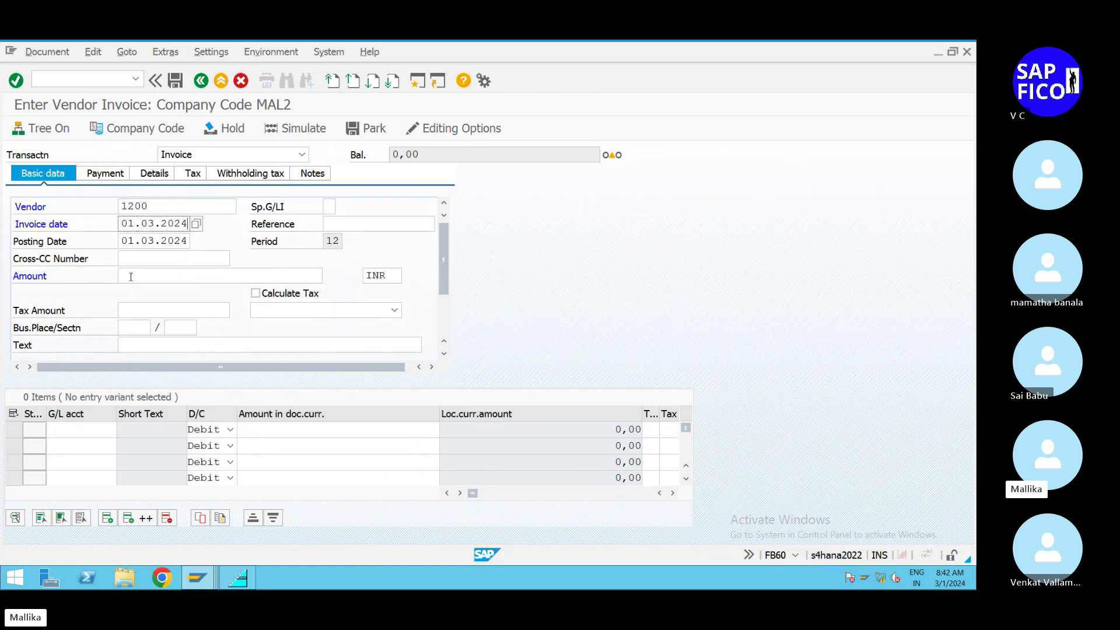
pyautogui.click(126, 275)
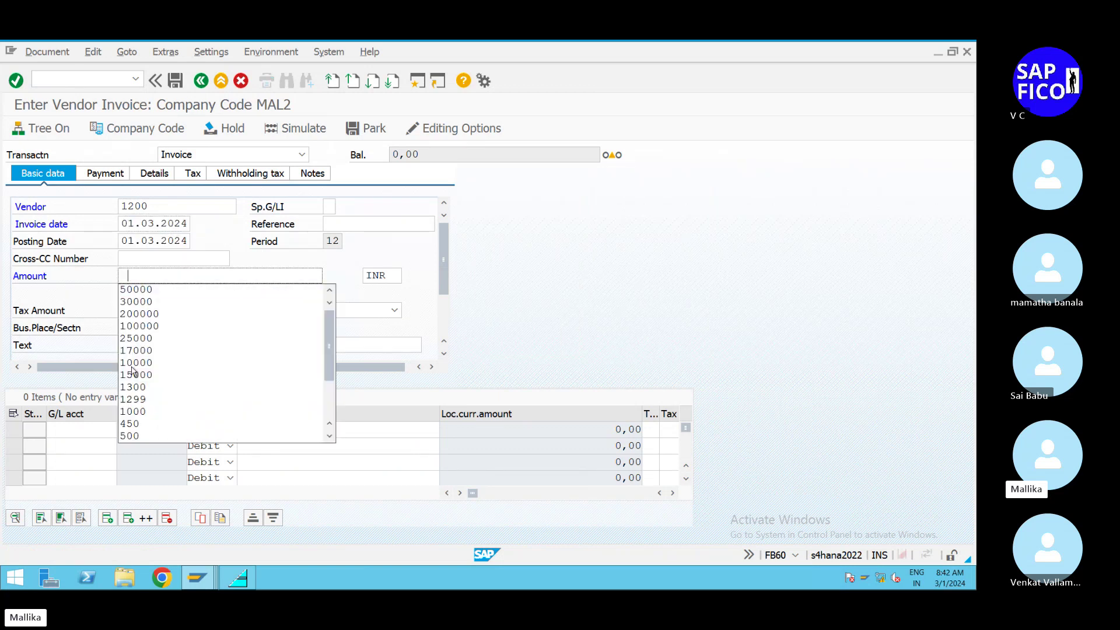
pyautogui.click(156, 290)
pyautogui.click(125, 315)
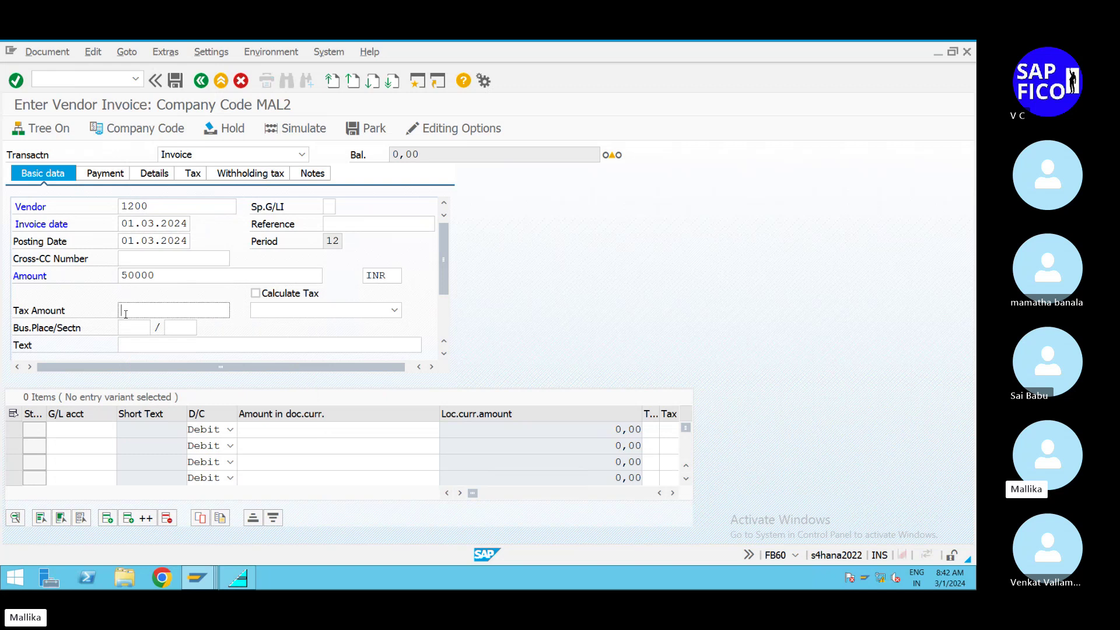
# - Assign business place HYDE and section code MAHY, and enter the text RENT INVOICE POSTING
pyautogui.click(126, 328)
pyautogui.click(127, 343)
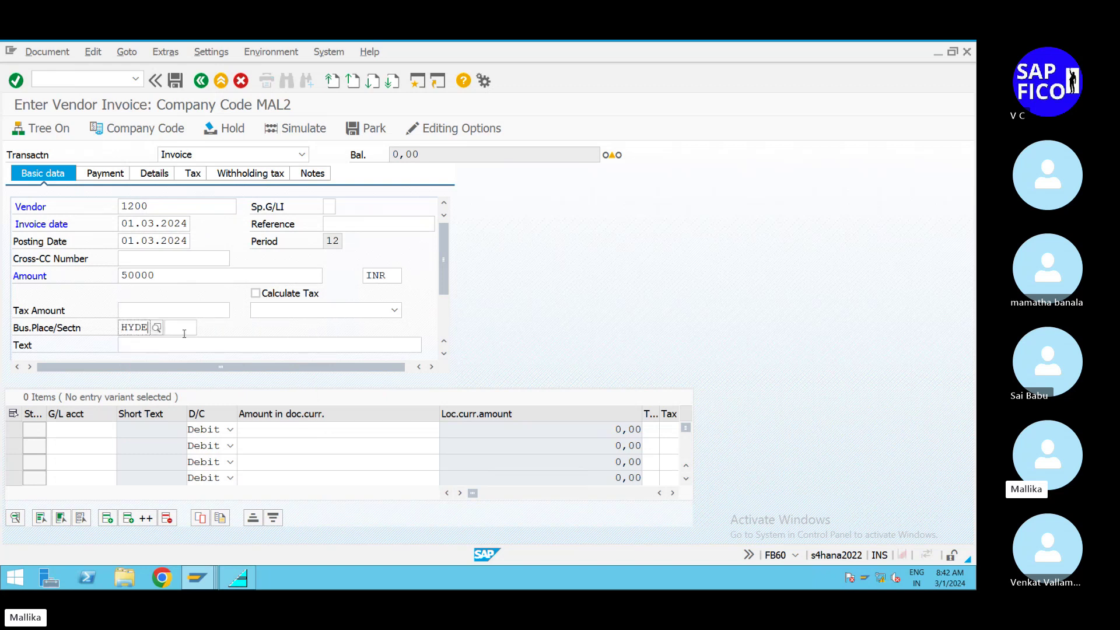
pyautogui.click(178, 328)
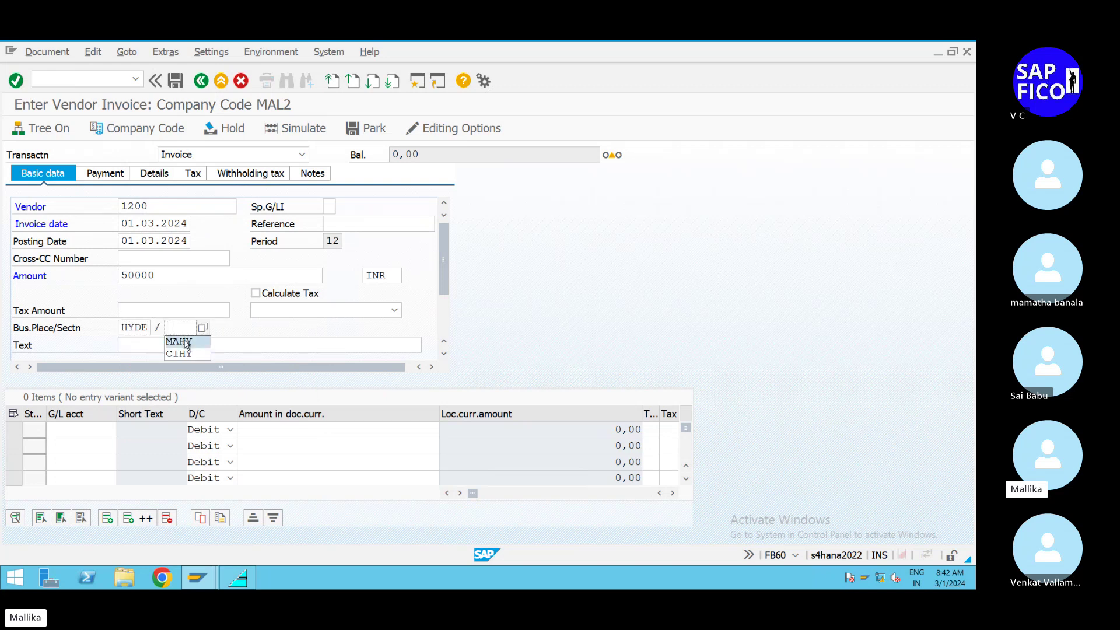
pyautogui.click(185, 342)
pyautogui.click(130, 346)
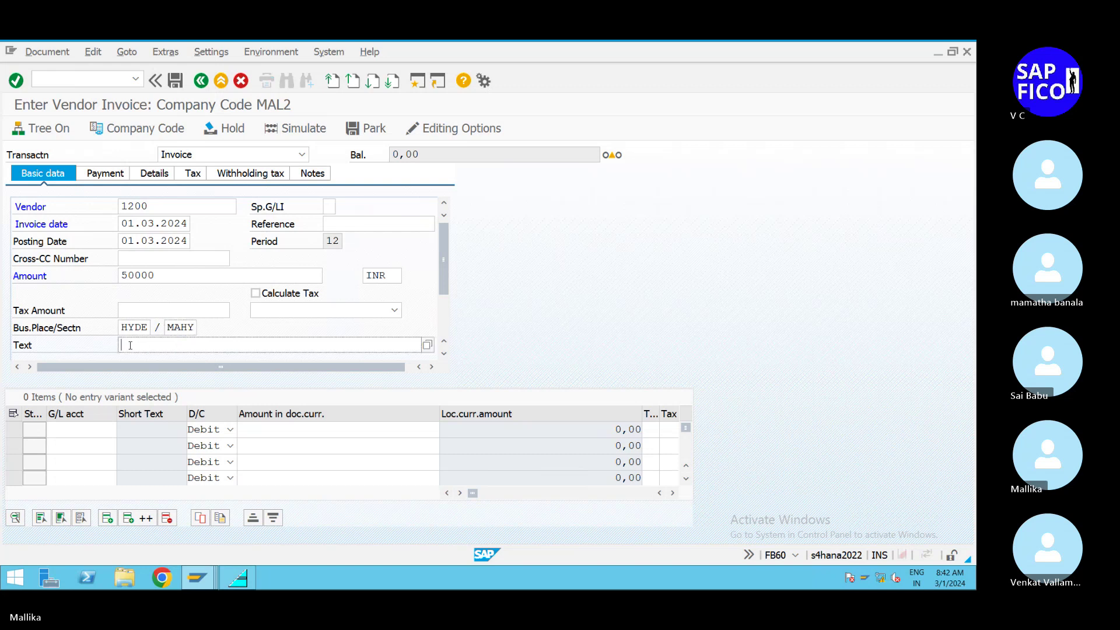
pyautogui.click(135, 358)
# - Add a debit line item for G/L account 400200 with amount 50000 and set the invoice reference to 01
pyautogui.click(80, 431)
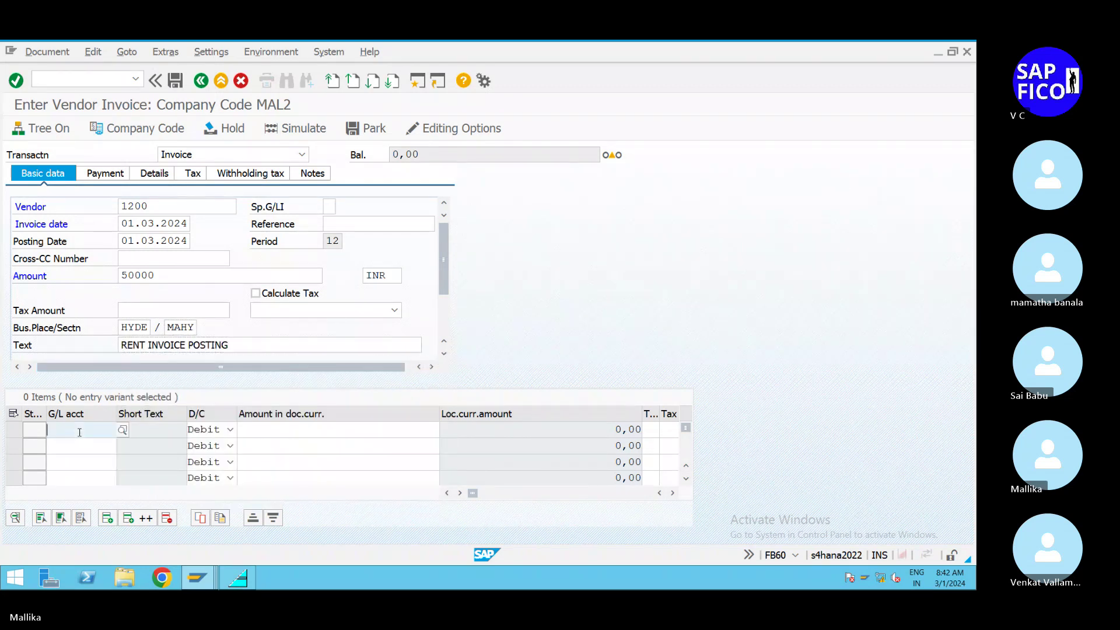
pyautogui.click(64, 269)
pyautogui.click(248, 430)
pyautogui.click(396, 262)
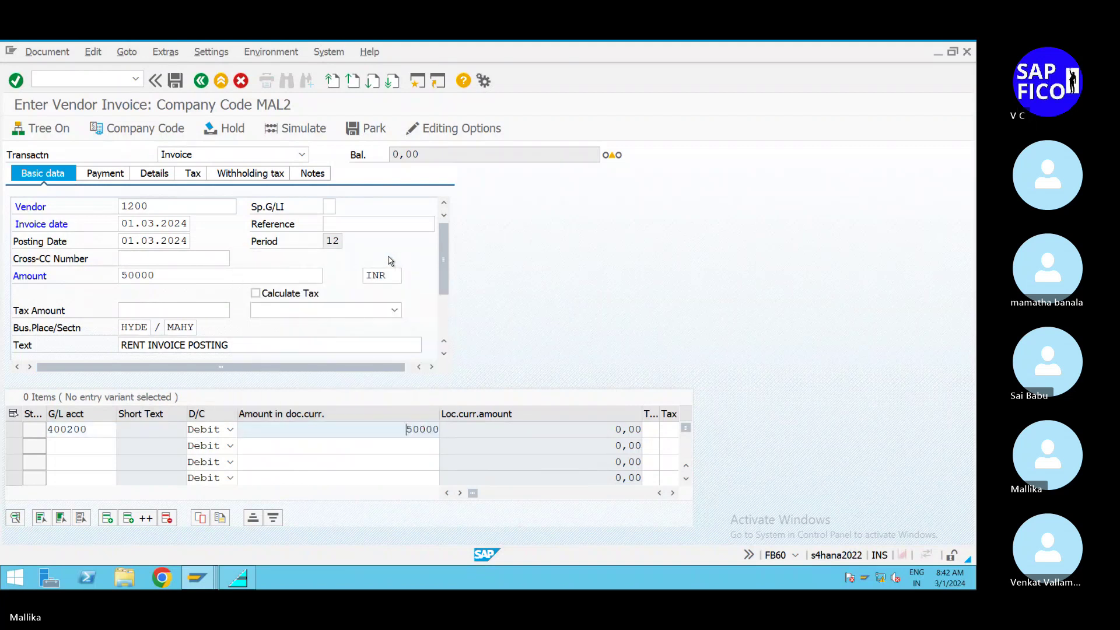
pyautogui.click(344, 225)
pyautogui.click(334, 241)
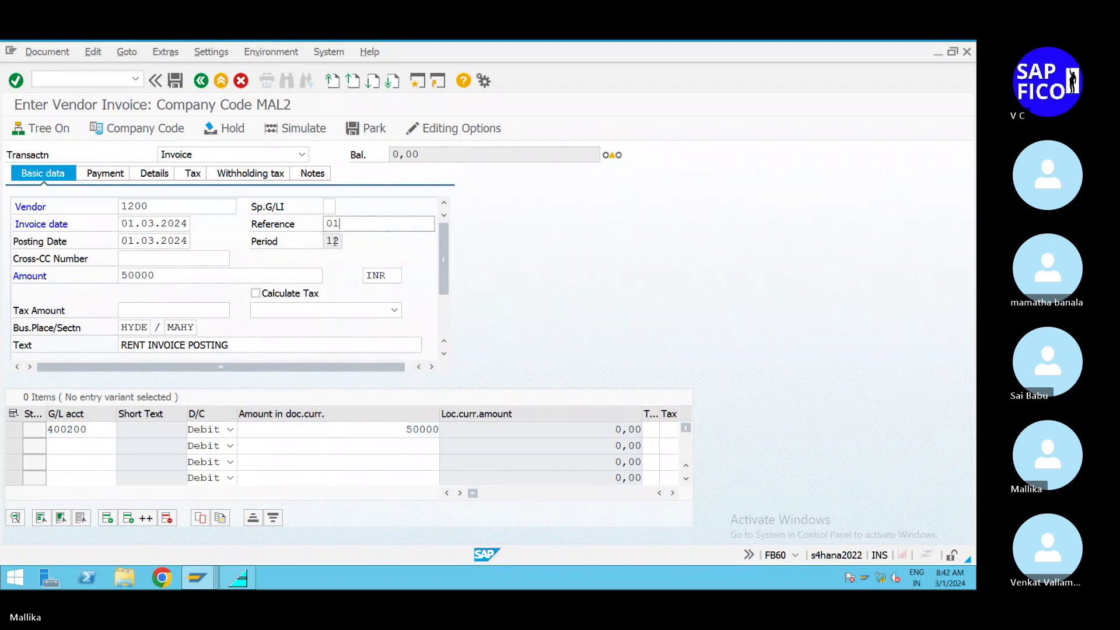
# - Simulate the vendor invoice with document header text 01 and post the document
pyautogui.click(301, 132)
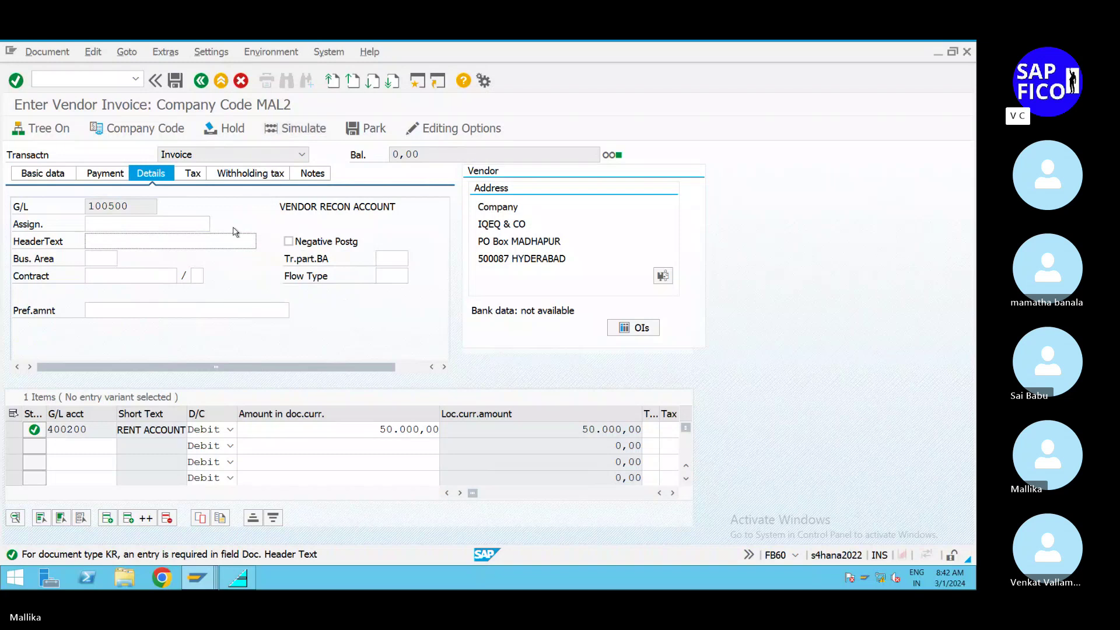
pyautogui.click(109, 241)
pyautogui.click(112, 257)
pyautogui.click(302, 133)
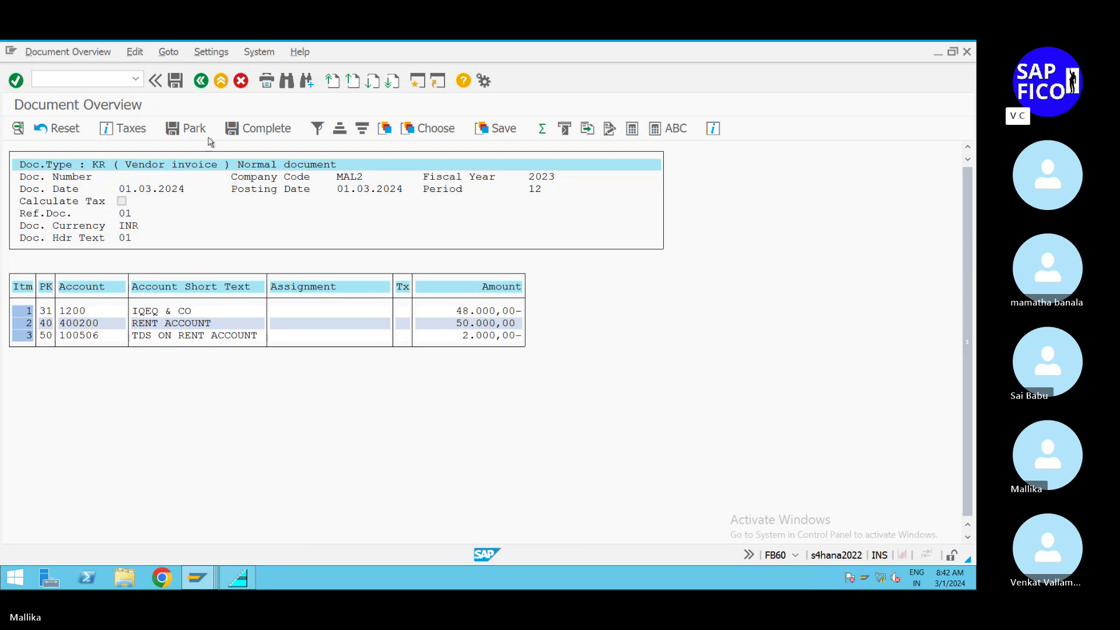
pyautogui.click(178, 82)
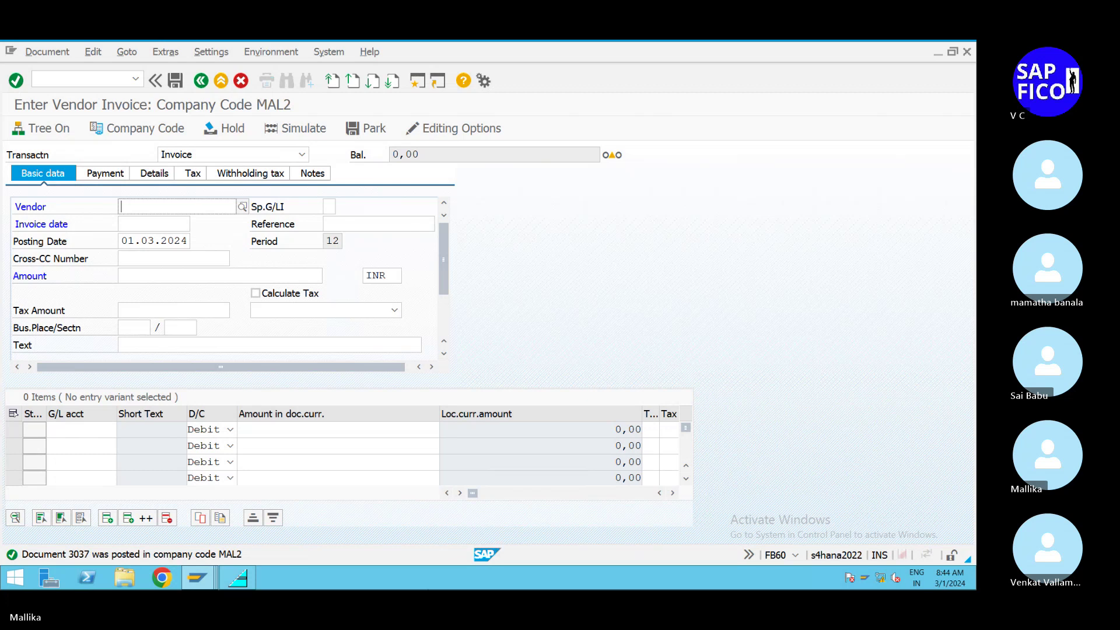
pyautogui.click(445, 216)
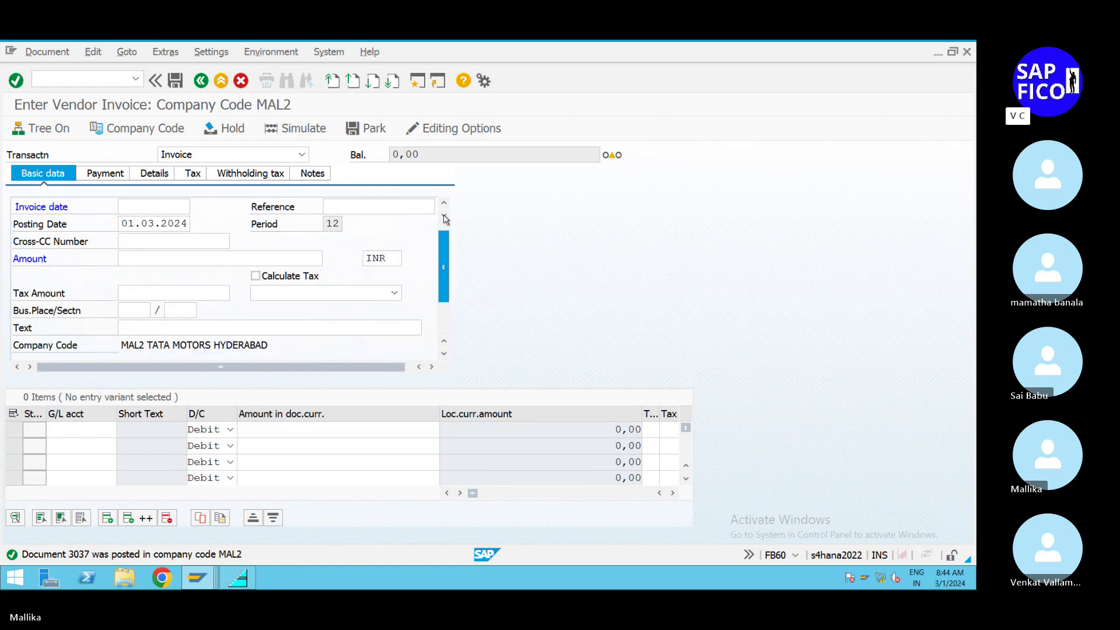